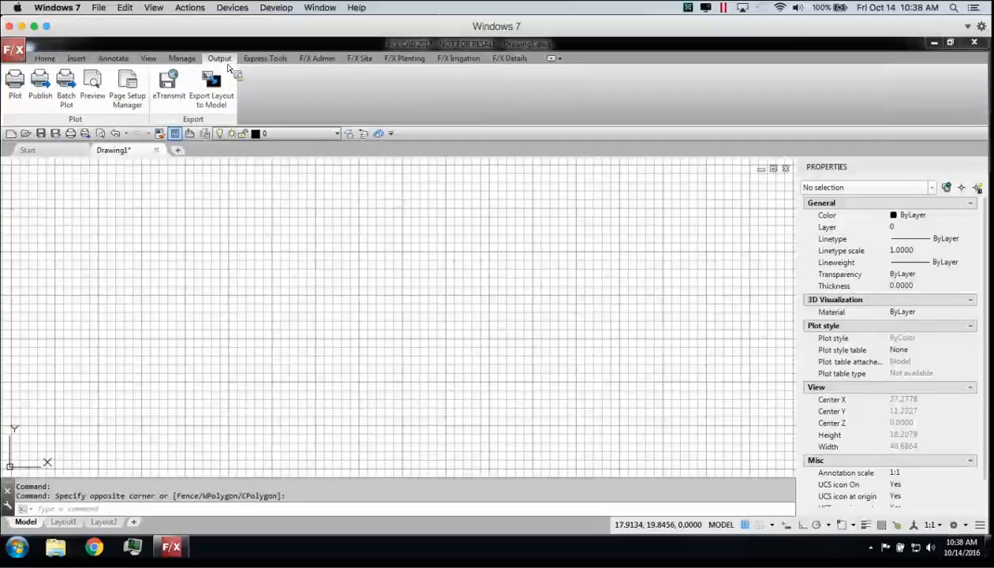
# View the Customize User Interface editor (CUI) with its customization file tree and command list, and close it without changes
pyautogui.write('cui')
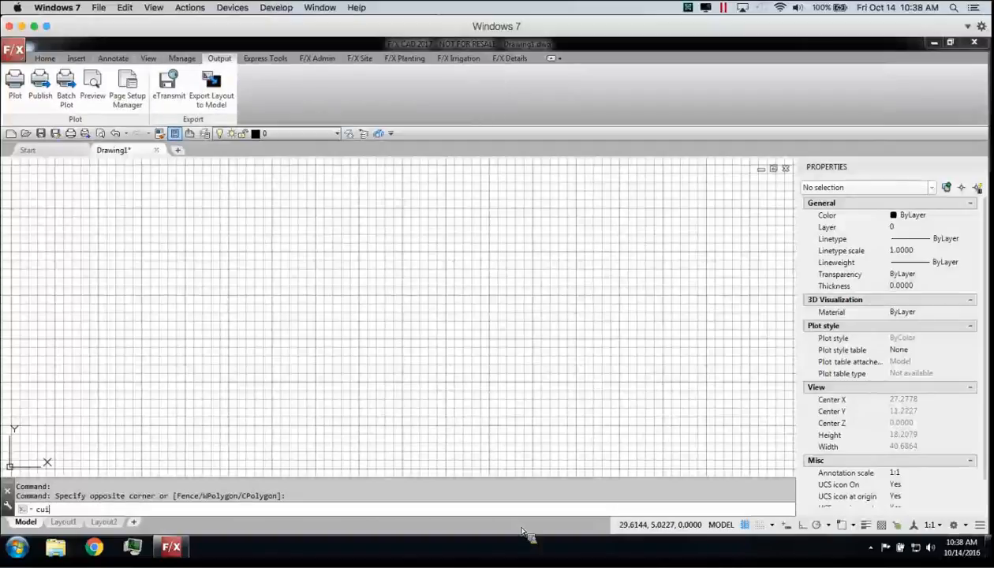
pyautogui.press('Return')
pyautogui.moveTo(655, 277); pyautogui.dragTo(279, 51)
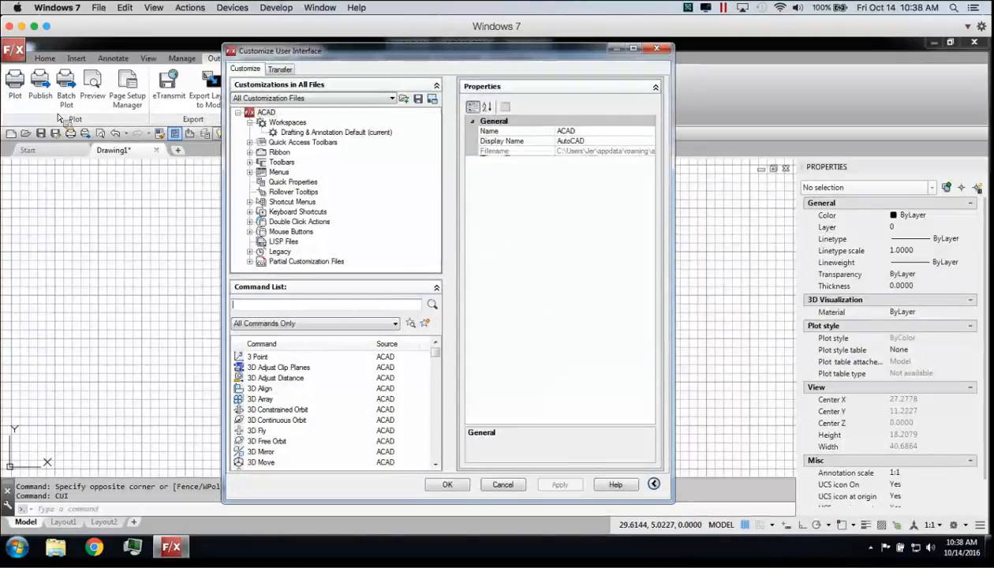
pyautogui.click(506, 486)
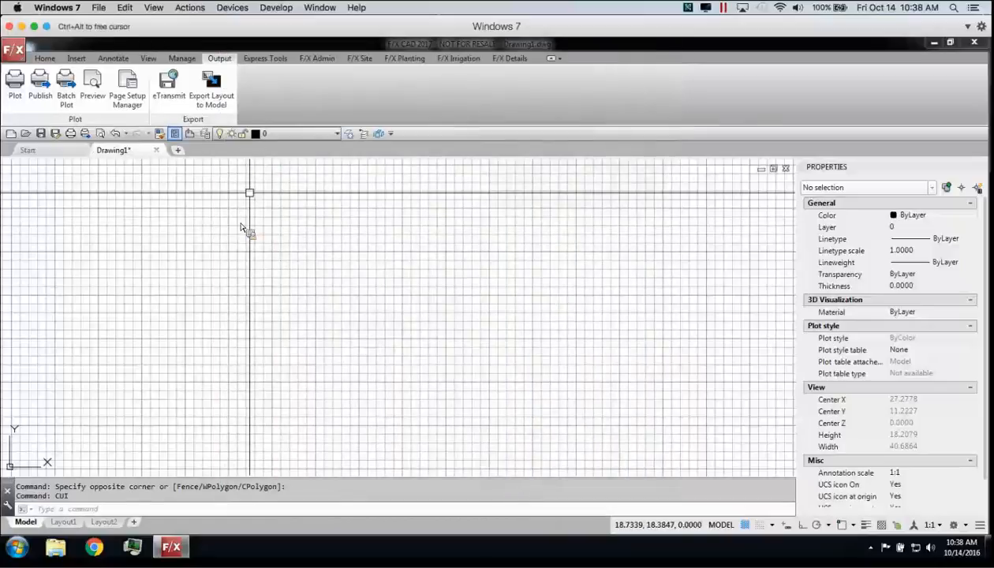
pyautogui.click(13, 50)
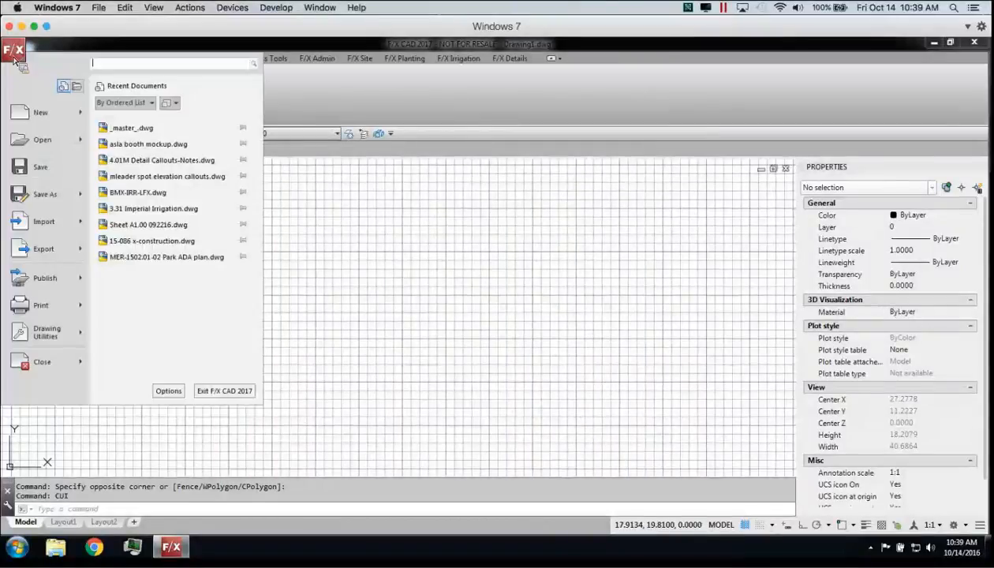
pyautogui.click(68, 138)
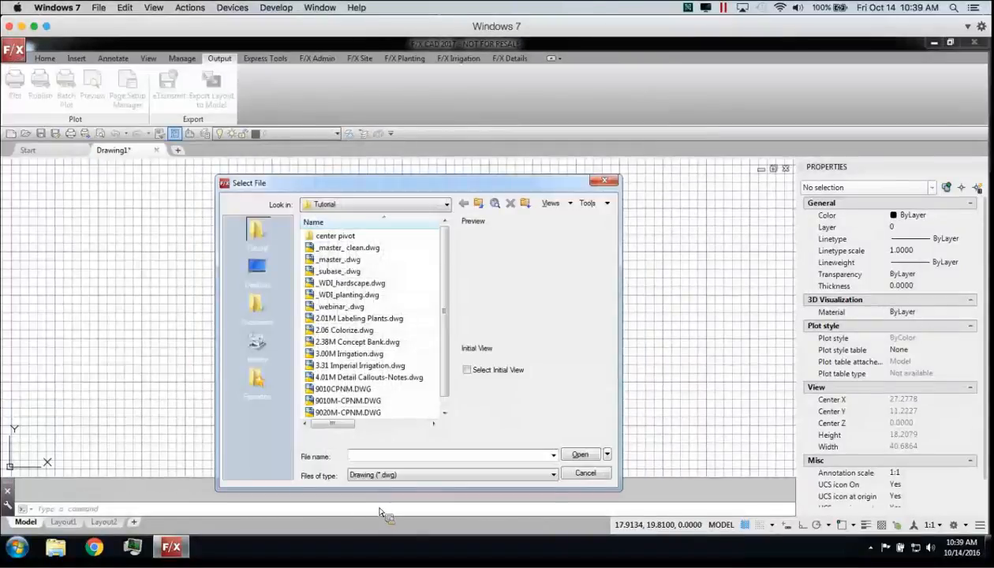
pyautogui.click(416, 477)
pyautogui.click(417, 479)
pyautogui.press('Escape')
# Examine the file formats offered when saving the drawing under another name, and cancel without saving
pyautogui.click(16, 49)
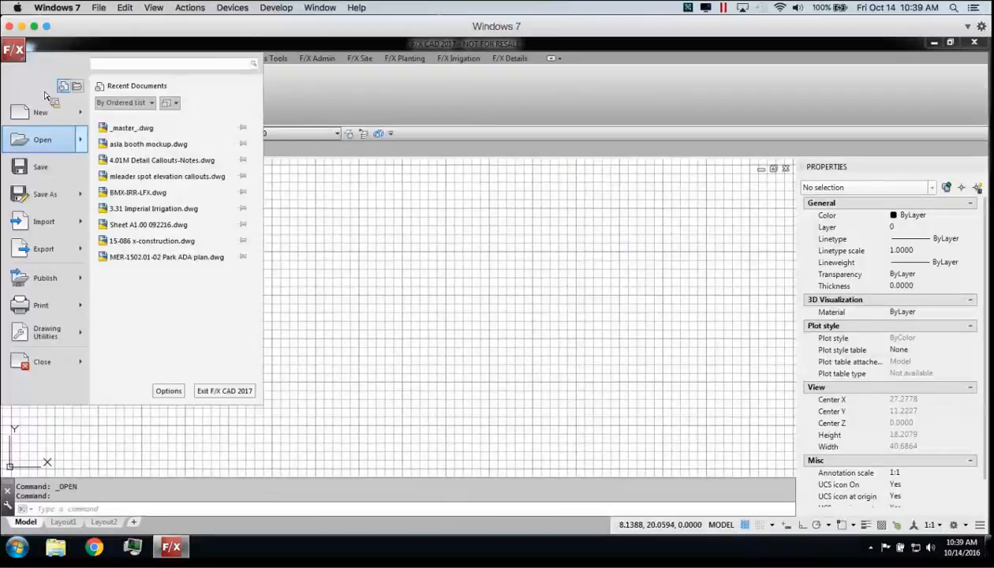
pyautogui.click(55, 198)
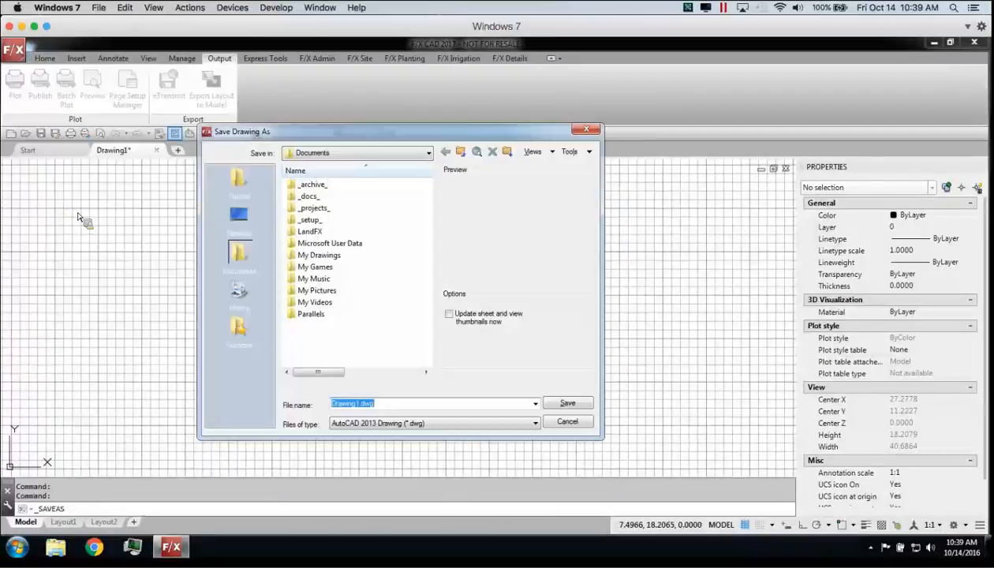
pyautogui.click(374, 427)
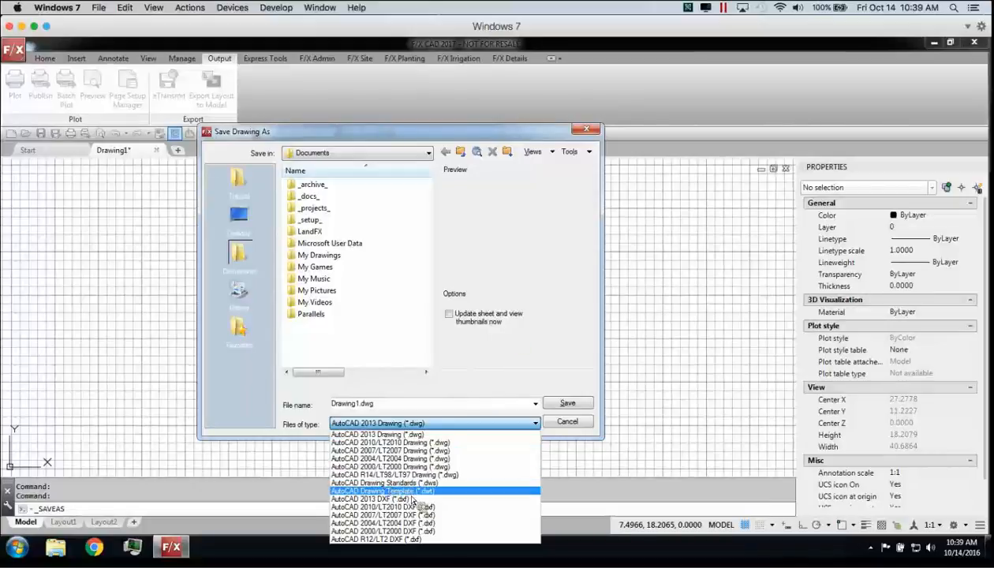
pyautogui.click(528, 373)
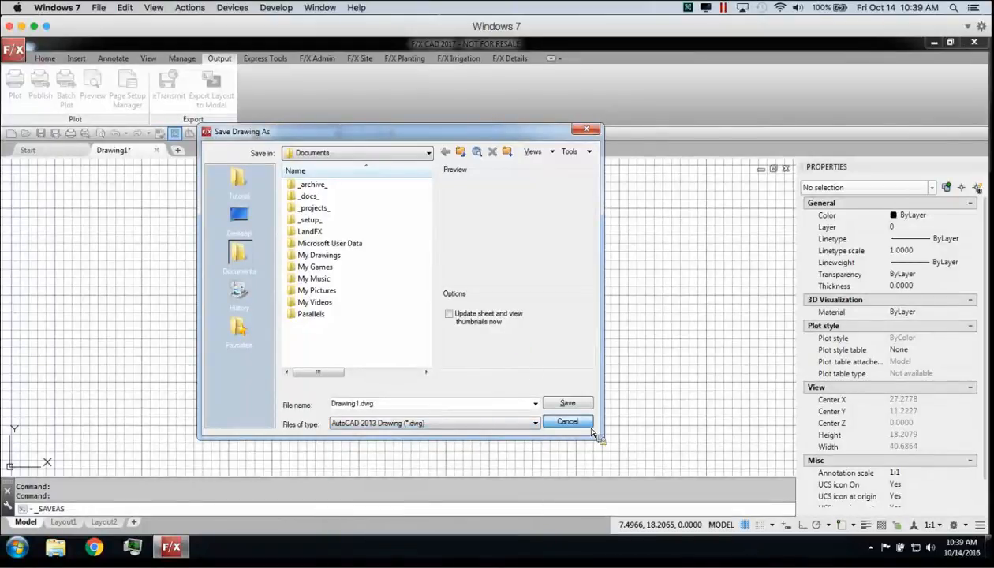
pyautogui.click(566, 403)
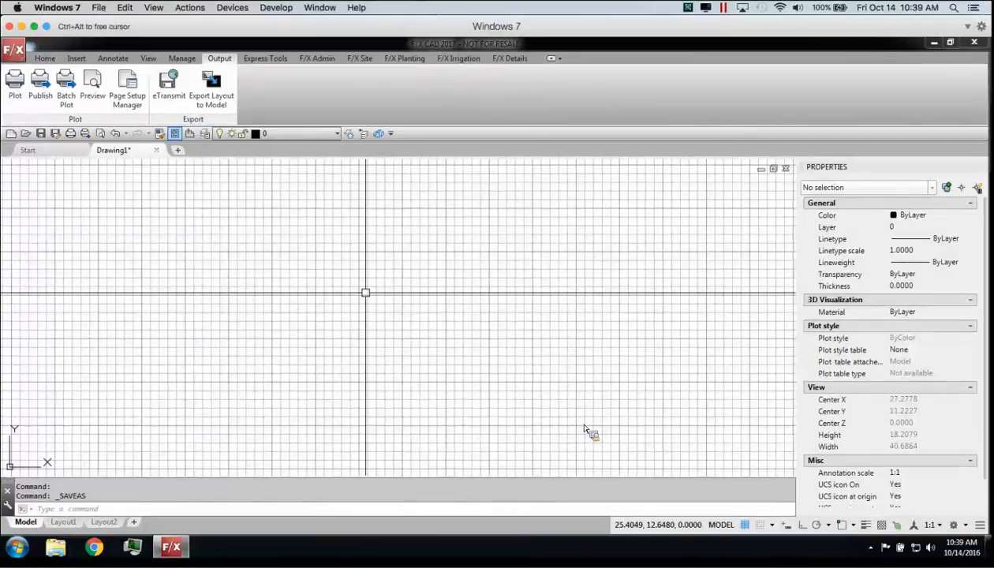
# Look through the F/X Admin, Site, Planting, Irrigation and Details tool sets, ending with the Site tools
pyautogui.moveTo(584, 430); pyautogui.dragTo(515, 336, button='middle')
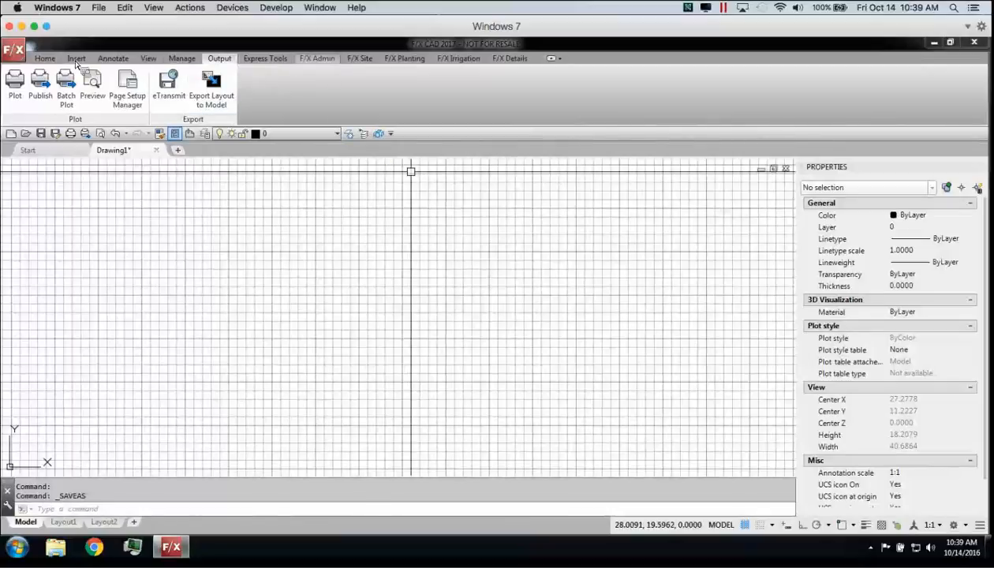
pyautogui.click(314, 60)
pyautogui.click(360, 63)
pyautogui.click(402, 62)
pyautogui.click(440, 62)
pyautogui.click(508, 59)
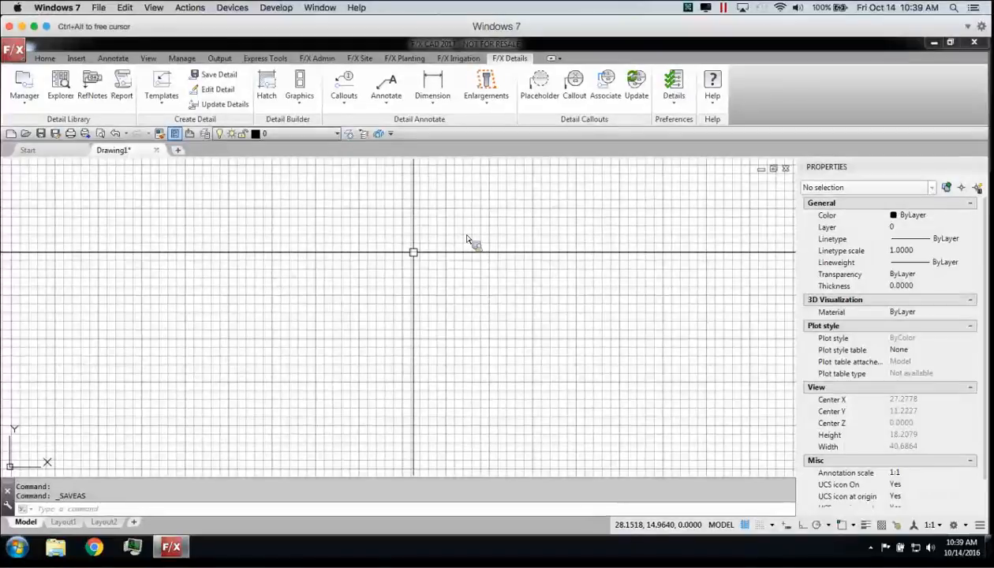
pyautogui.click(318, 59)
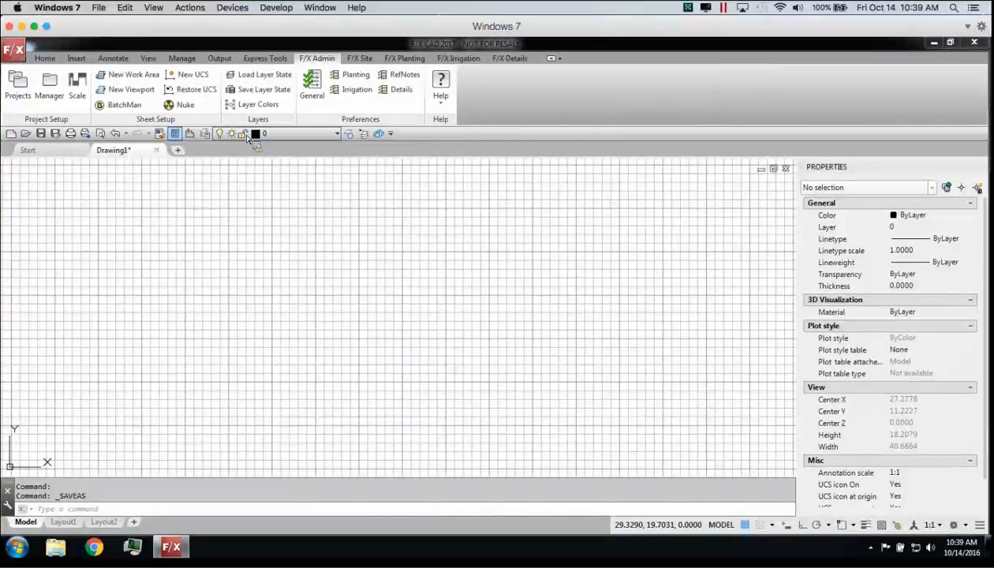
pyautogui.click(76, 91)
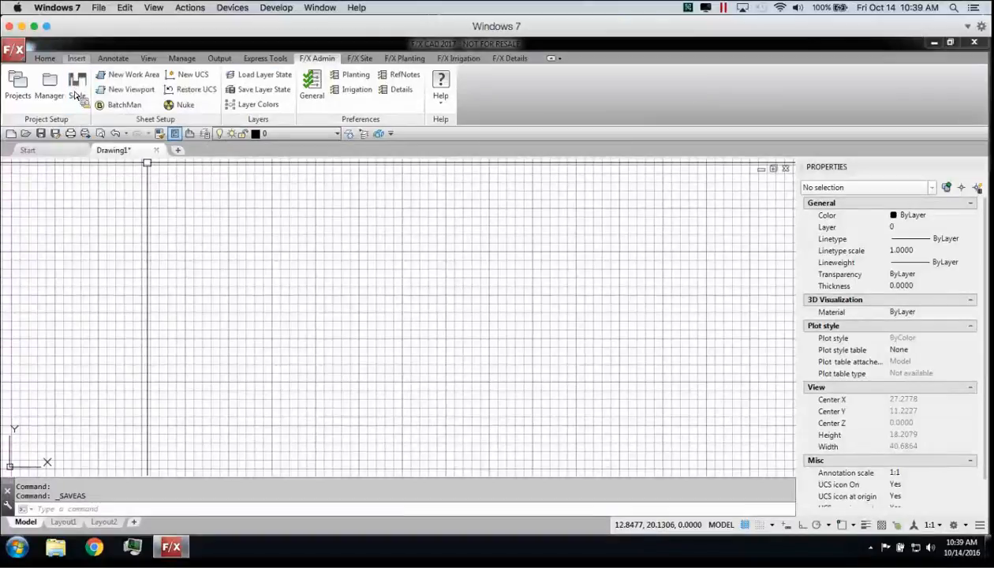
pyautogui.click(362, 59)
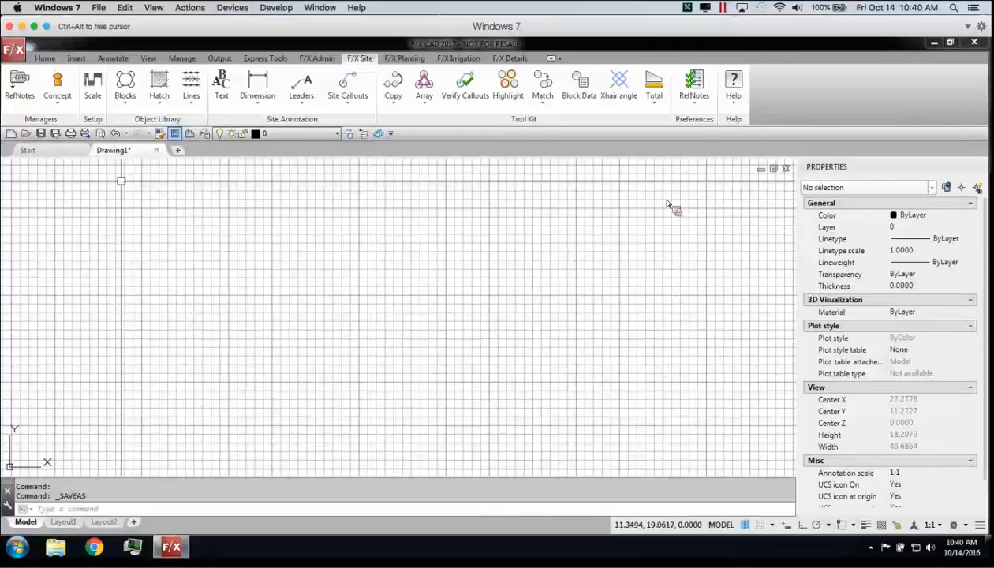
# Open the drawing _master_.dwg from the Tutorial folder
pyautogui.click(26, 134)
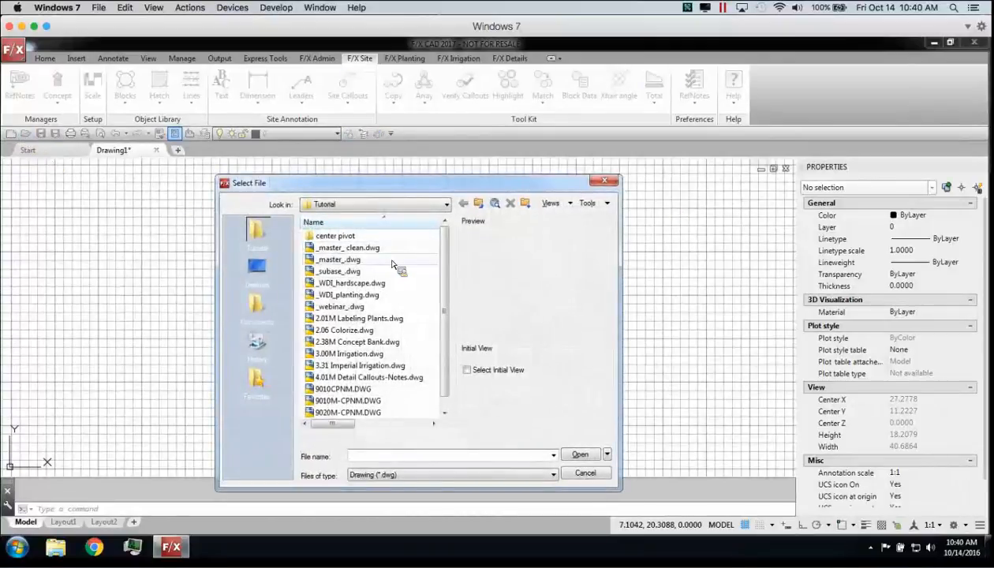
pyautogui.click(381, 261)
pyautogui.click(597, 455)
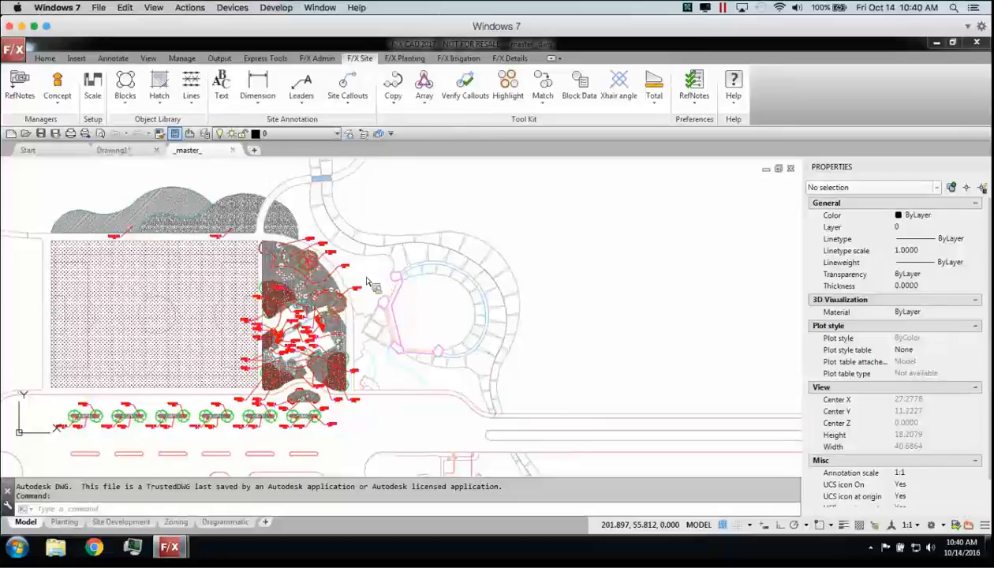
# Draw a closed irregular polyline of about 87 m² in the blank area between the planting bed and the pink hexagonal outlines
pyautogui.scroll(6, 379, 286)
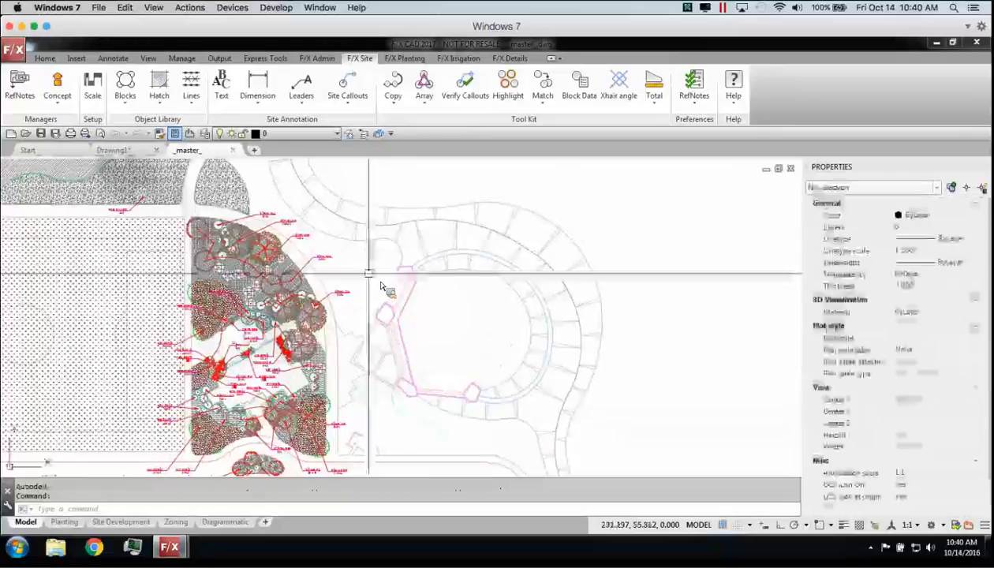
pyautogui.write('pl')
pyautogui.press('Return')
pyautogui.click(385, 194)
pyautogui.click(277, 201)
pyautogui.click(257, 285)
pyautogui.click(397, 312)
pyautogui.click(424, 259)
pyautogui.click(388, 173)
pyautogui.write('c')
pyautogui.press('Return')
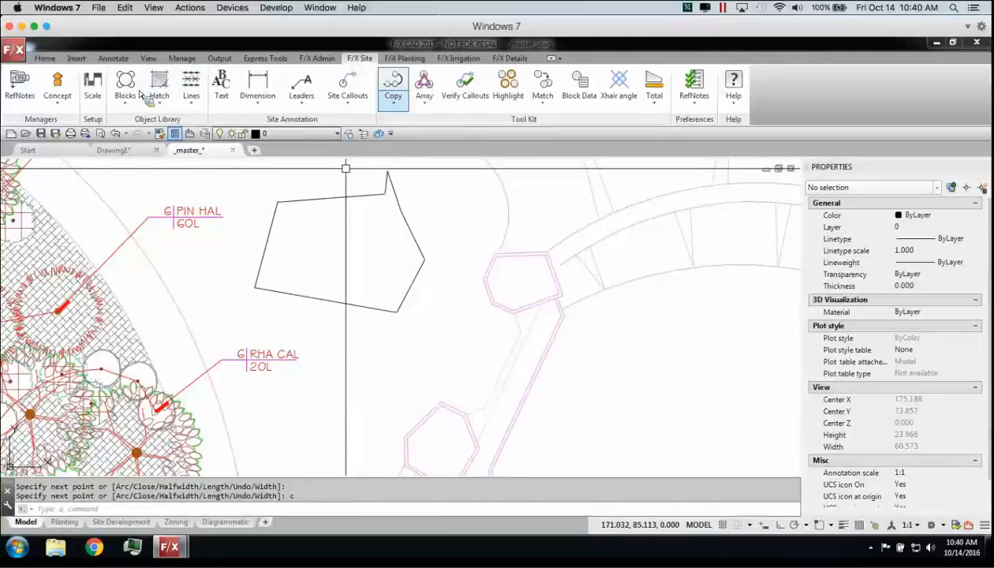
# Place an AREA callout from the Discipline Graphics callouts on the new polyline, with its label just below the outline
pyautogui.click(351, 106)
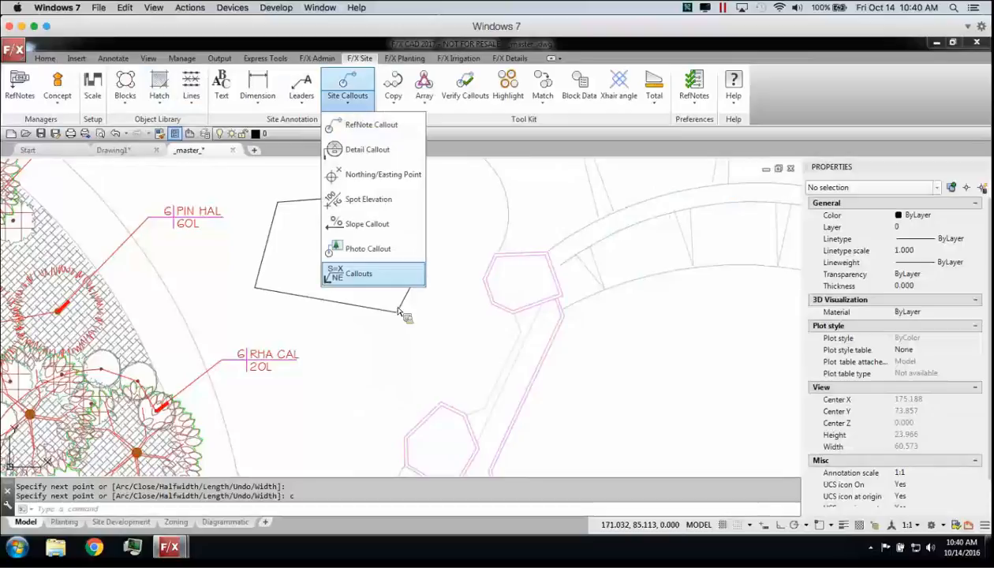
pyautogui.click(359, 273)
pyautogui.moveTo(379, 426); pyautogui.dragTo(663, 133)
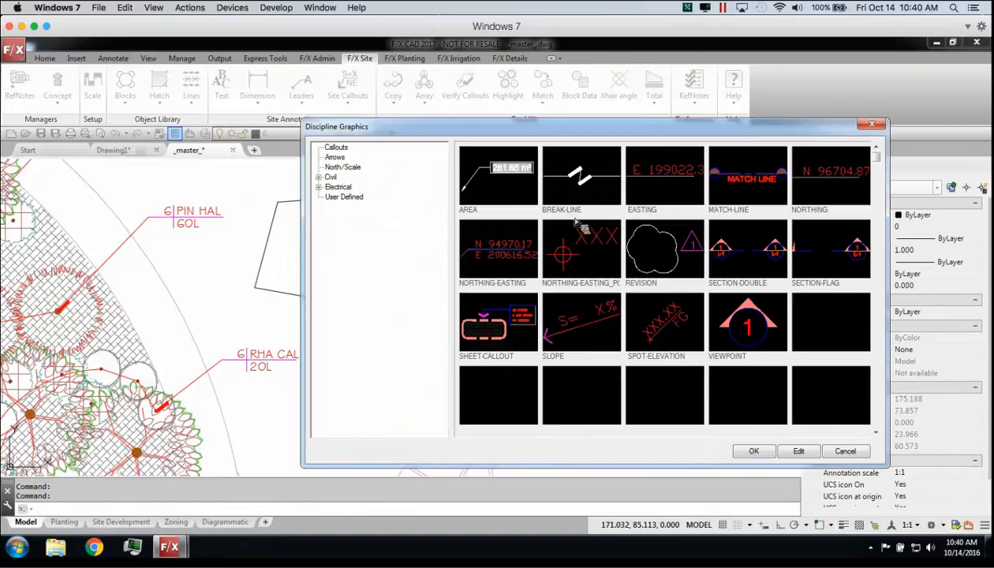
pyautogui.click(513, 189)
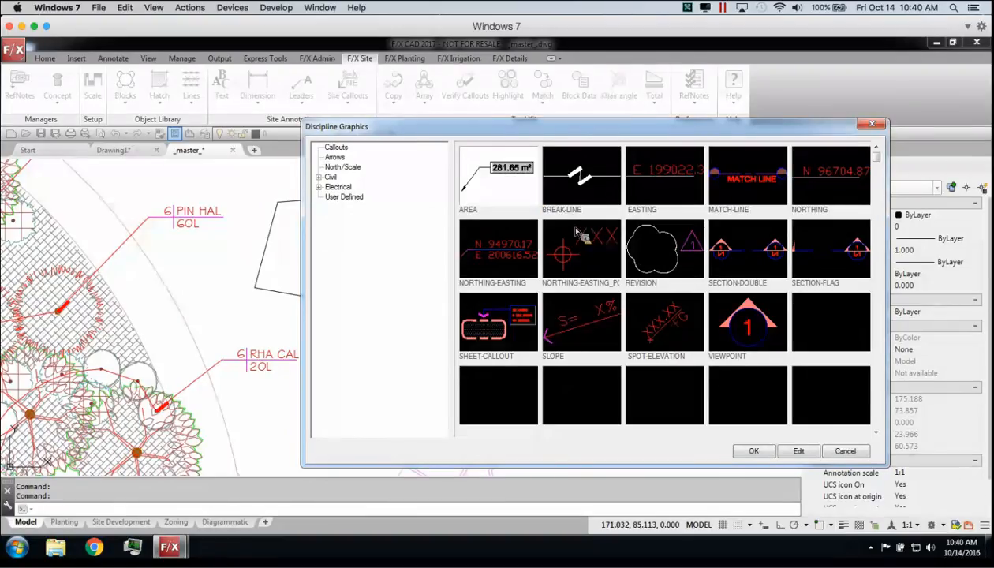
pyautogui.click(753, 450)
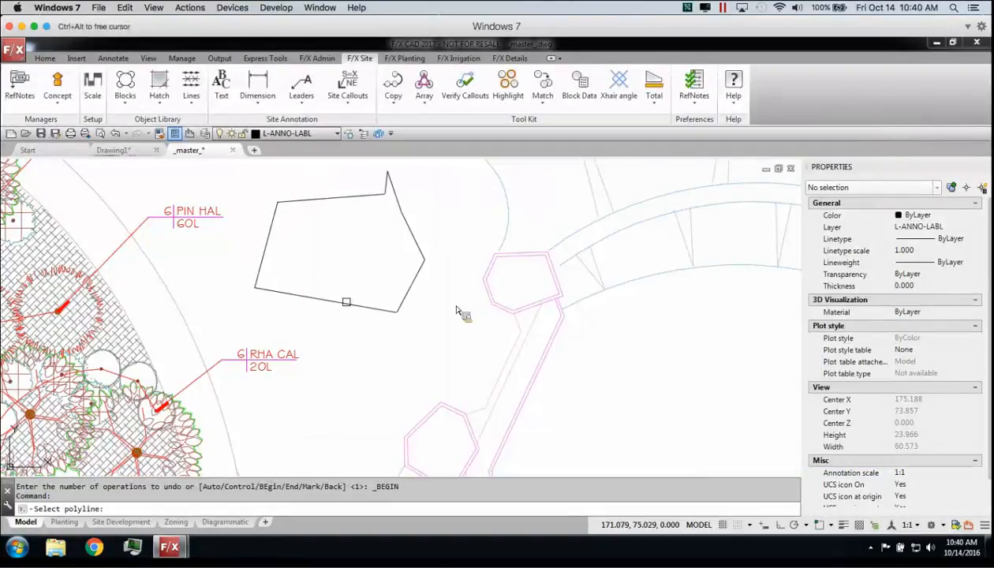
pyautogui.click(381, 309)
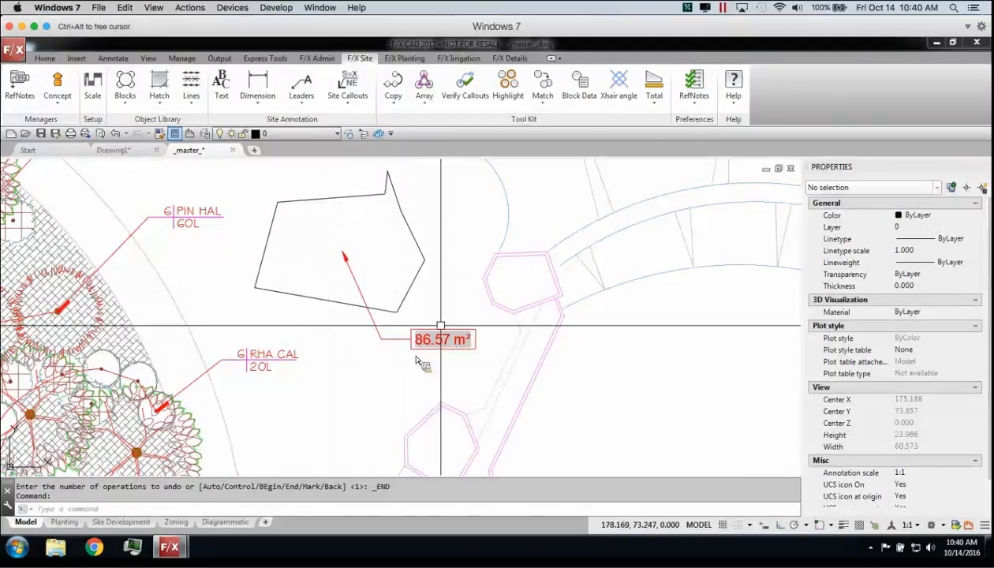
# Stretch the polyline's two upper-right spike vertices inward to straighten that edge, and regenerate the model to update the area callout
pyautogui.click(388, 173)
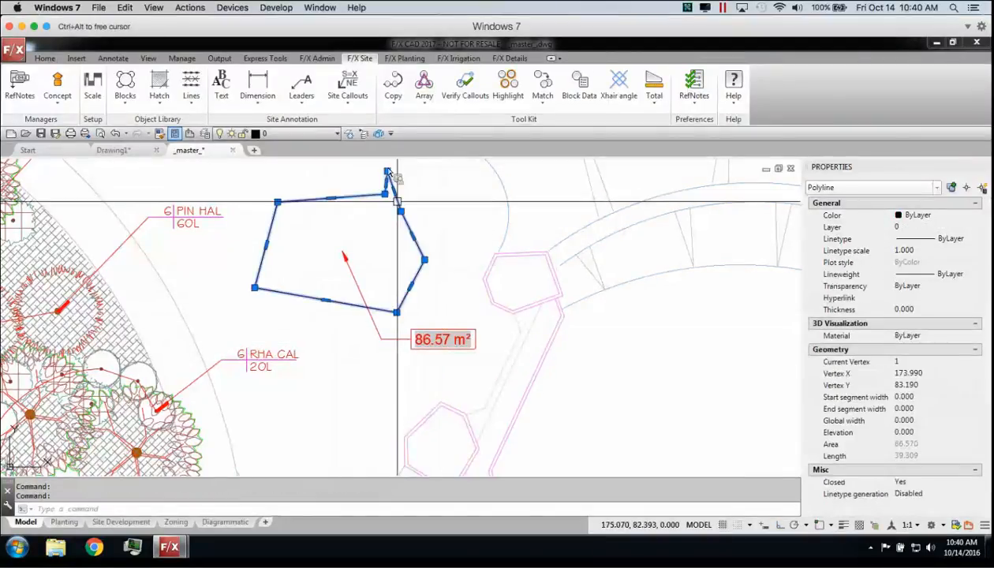
pyautogui.click(386, 170)
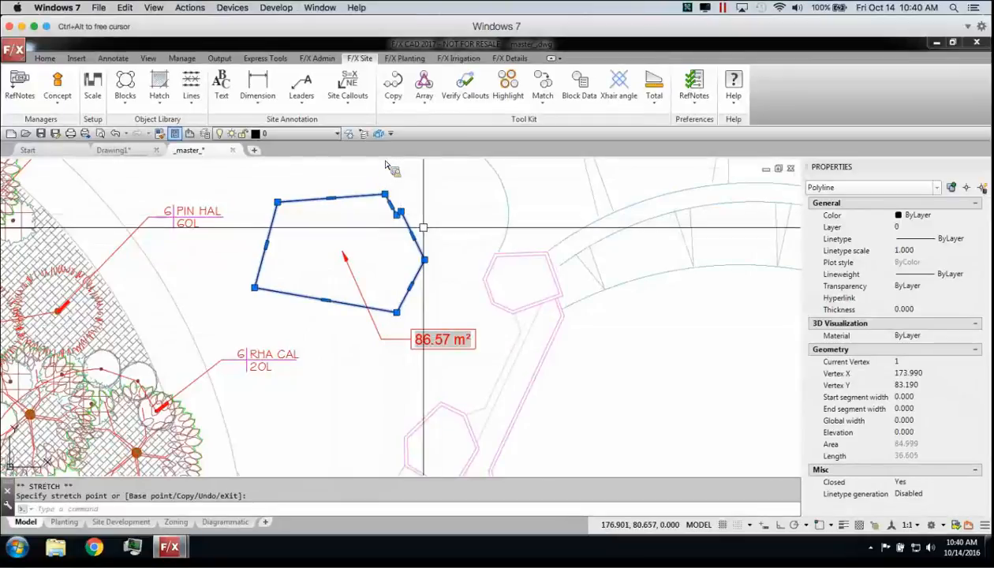
pyautogui.click(406, 231)
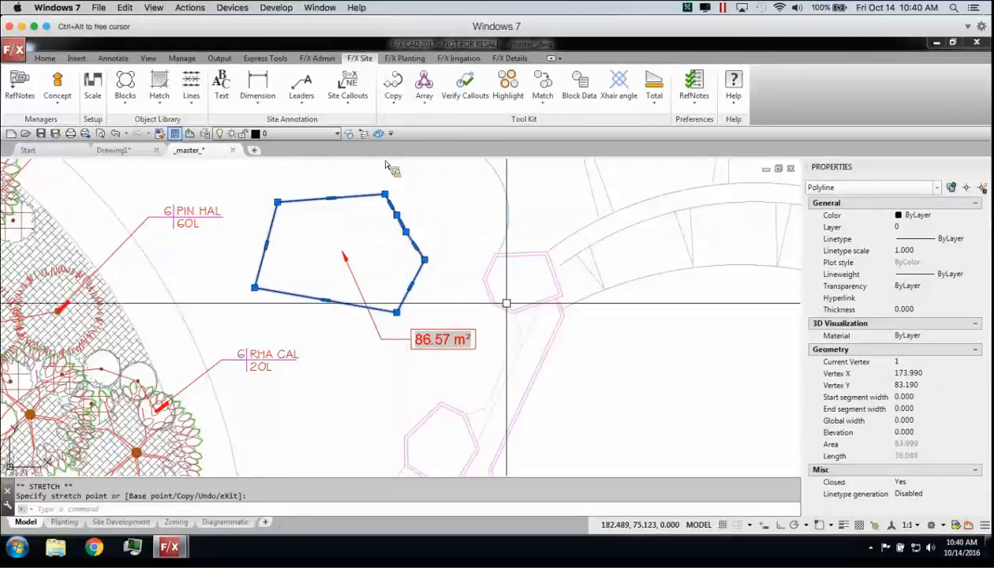
pyautogui.write('rea')
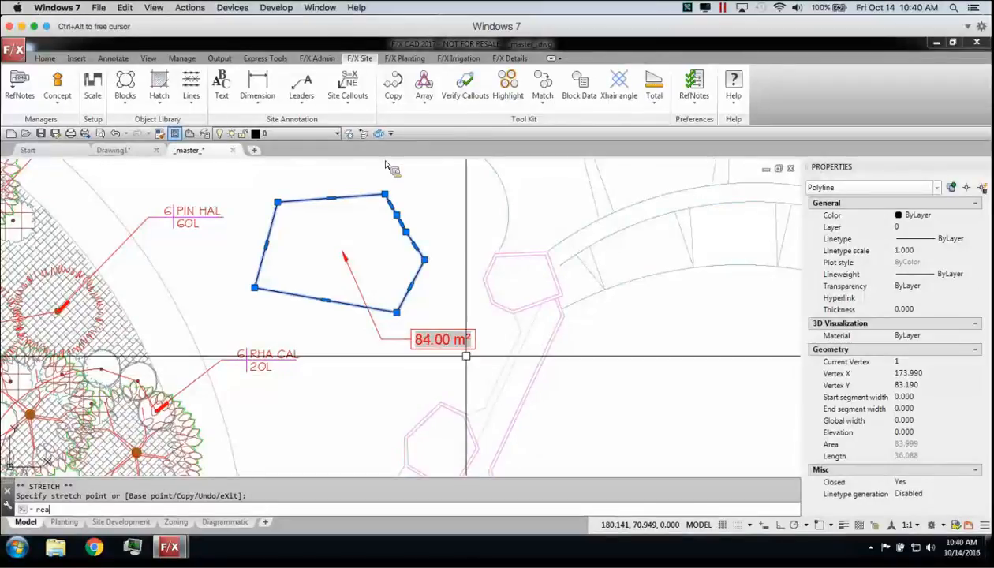
pyautogui.press('Return')
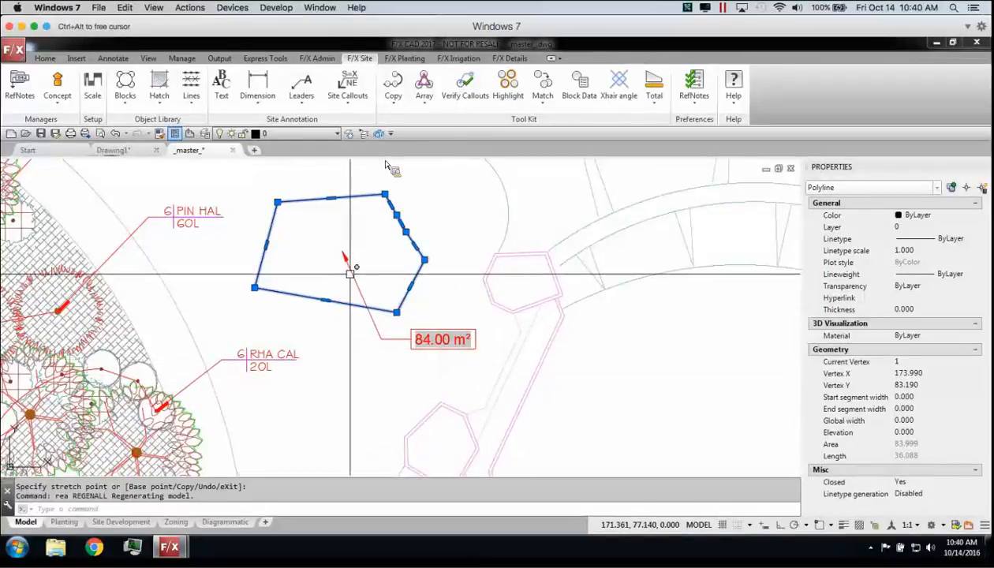
pyautogui.press('Escape')
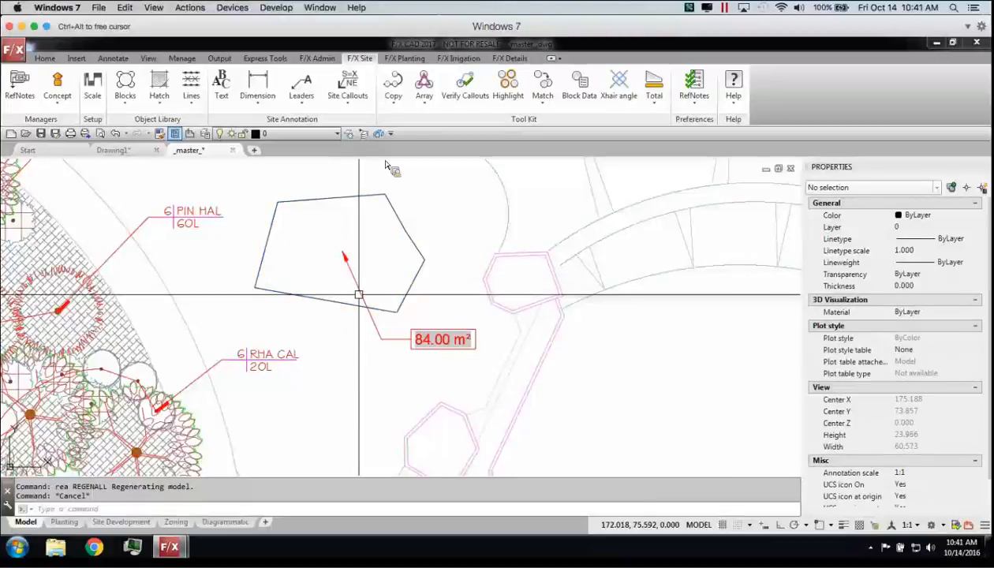
# Move the area callout's label to the lower-left side of the polyline, with a short landing of about 4.9
pyautogui.click(377, 338)
pyautogui.click(416, 336)
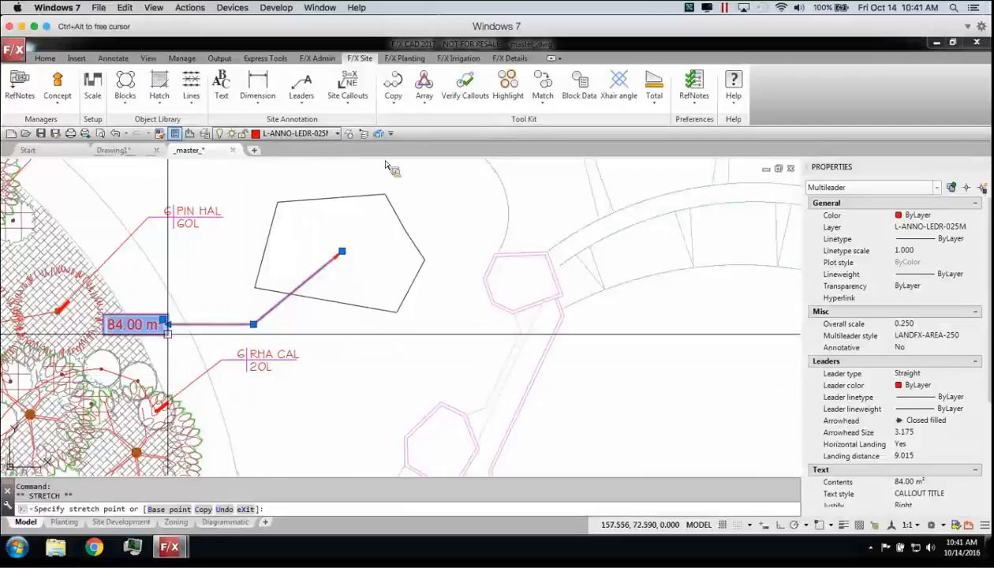
pyautogui.click(246, 324)
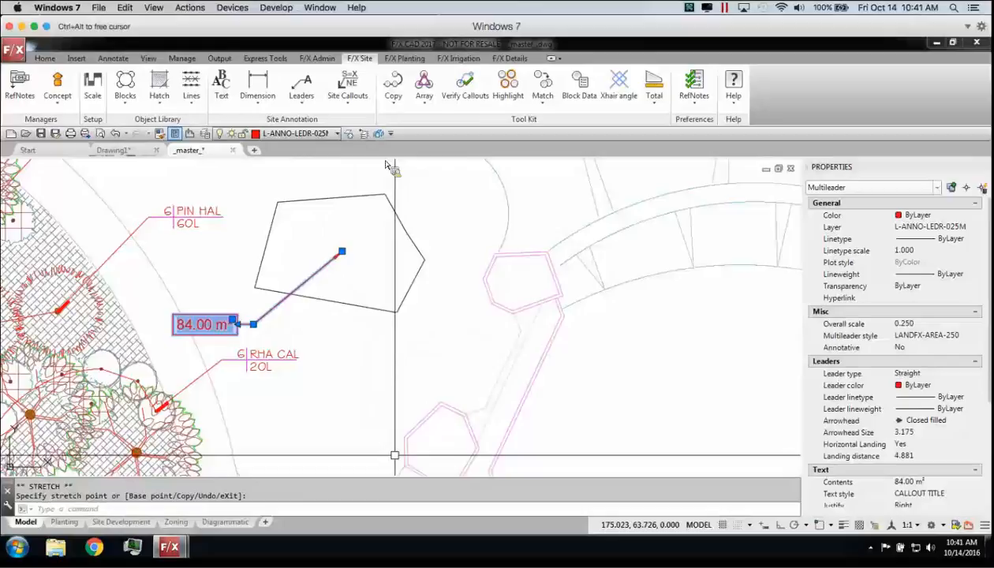
pyautogui.press('Escape')
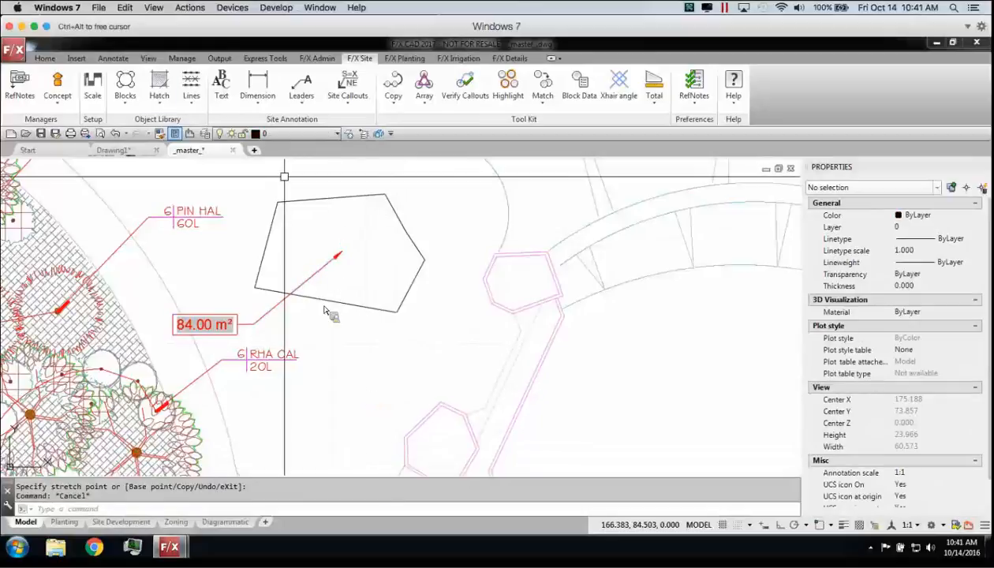
# View the list of notes in the RefNote Manager, close it, and show the F/X Details tools
pyautogui.click(30, 87)
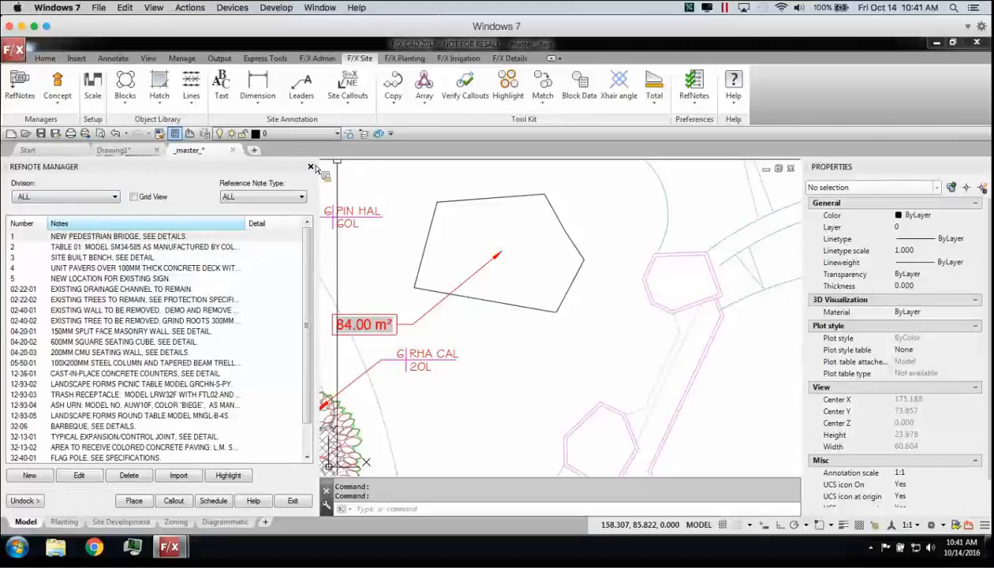
pyautogui.click(310, 168)
pyautogui.click(509, 60)
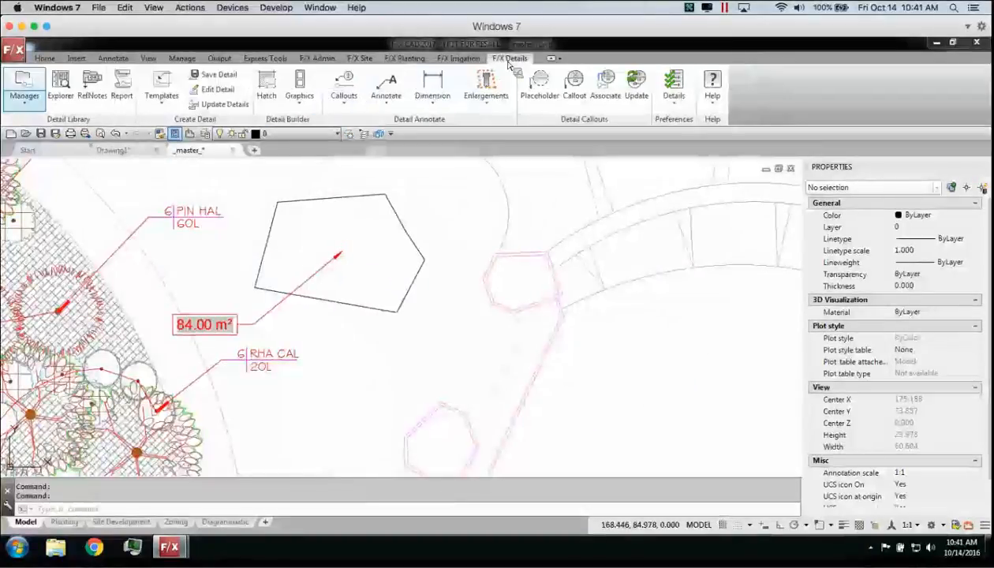
# View the project's placed details in the Detail Manager, then close the manager
pyautogui.click(24, 85)
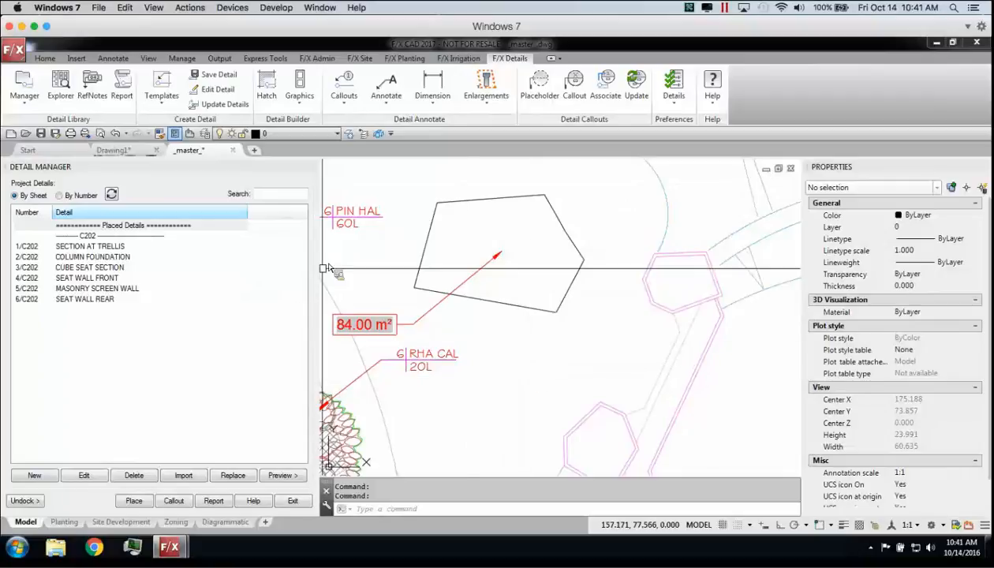
pyautogui.click(311, 168)
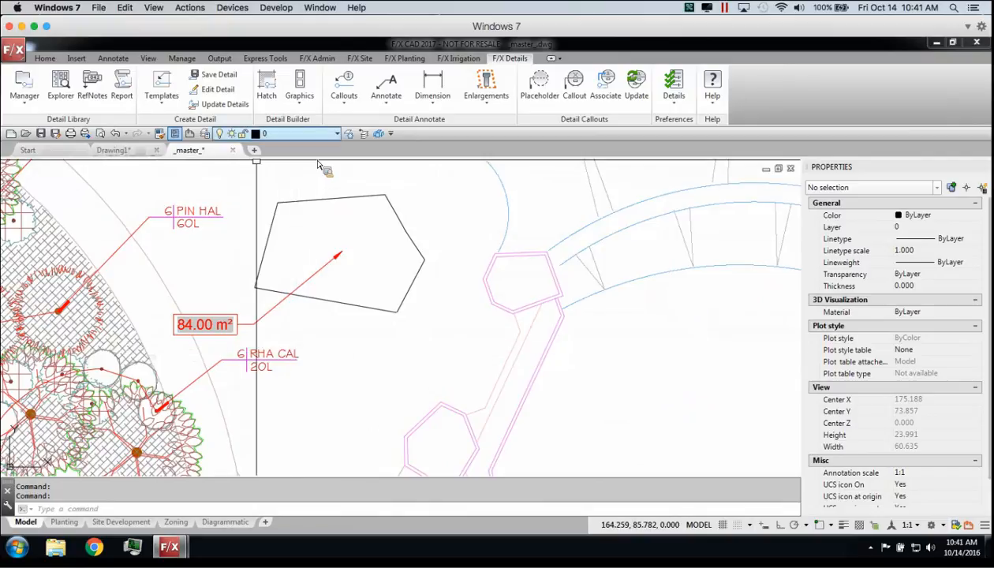
# Open the Plant Manager from the F/X Planting tools and show the project's Ground Covers
pyautogui.click(404, 58)
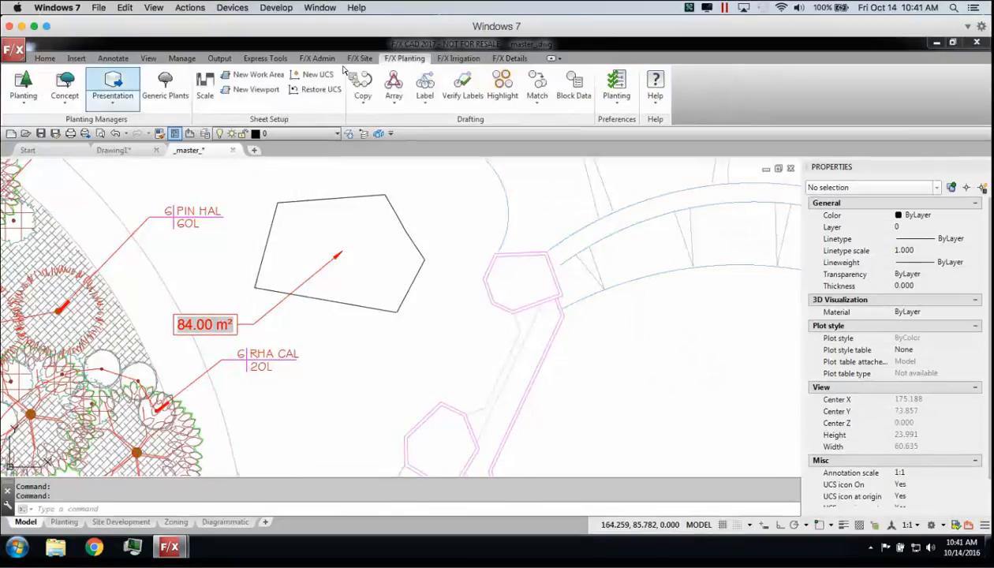
pyautogui.click(24, 87)
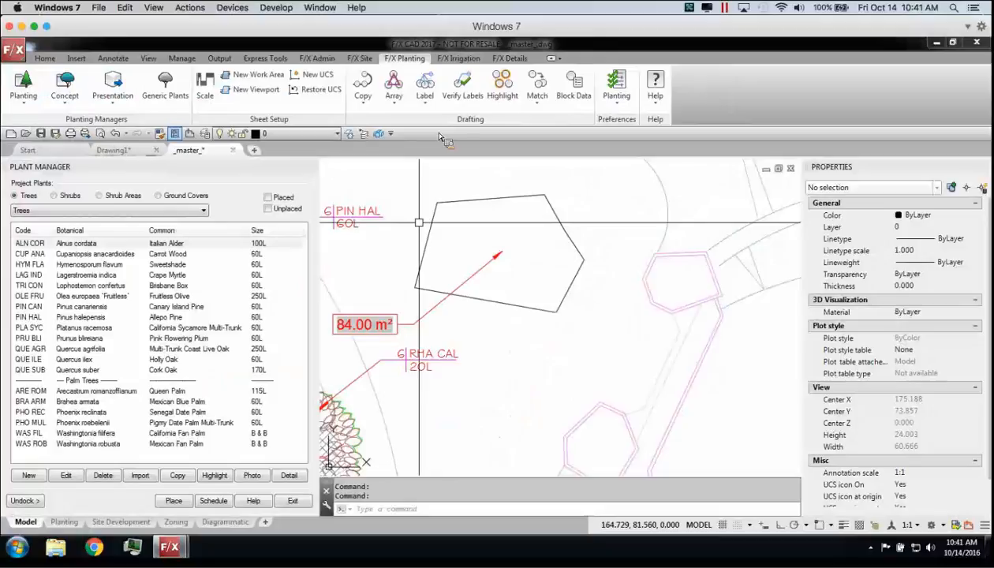
pyautogui.click(186, 196)
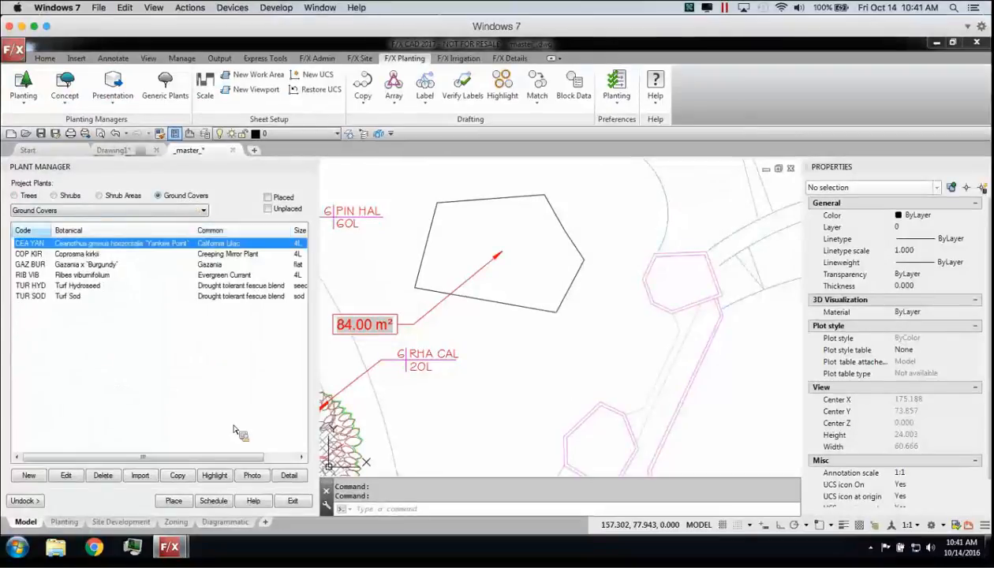
# Place the California Lilac (CEA YAN) ground cover with the Draw option as a four-sided hatched area below the pentagonal polyline, and end the placement
pyautogui.moveTo(474, 342); pyautogui.dragTo(426, 236, button='middle')
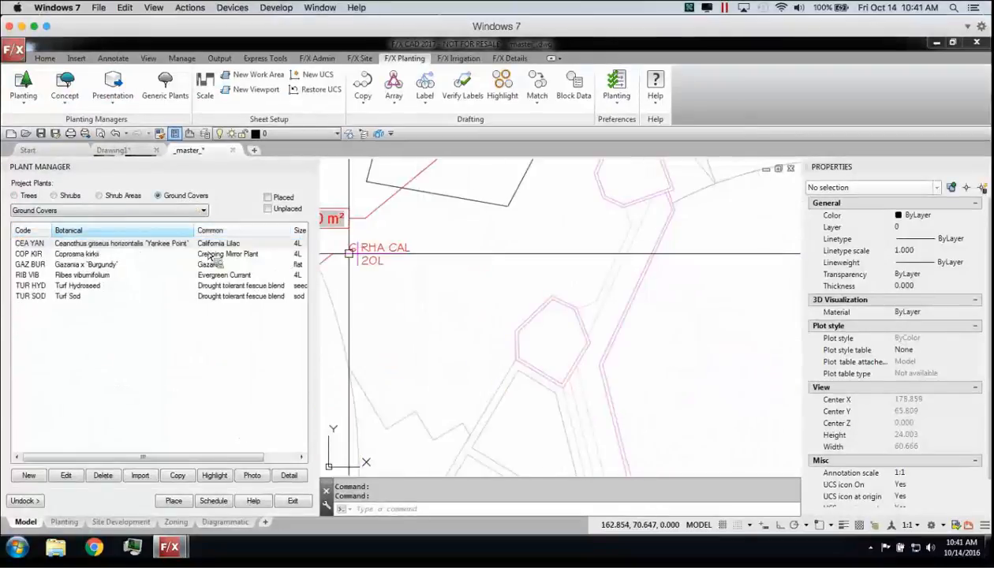
pyautogui.click(173, 501)
pyautogui.moveTo(473, 224); pyautogui.dragTo(464, 340, button='middle')
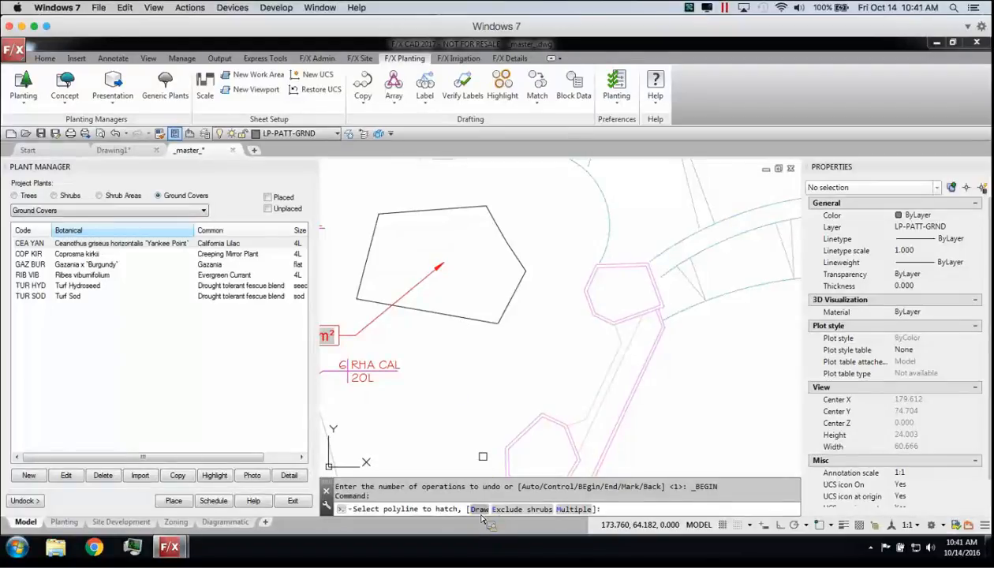
pyautogui.moveTo(468, 328); pyautogui.dragTo(484, 274, button='middle')
pyautogui.write('d')
pyautogui.press('Return')
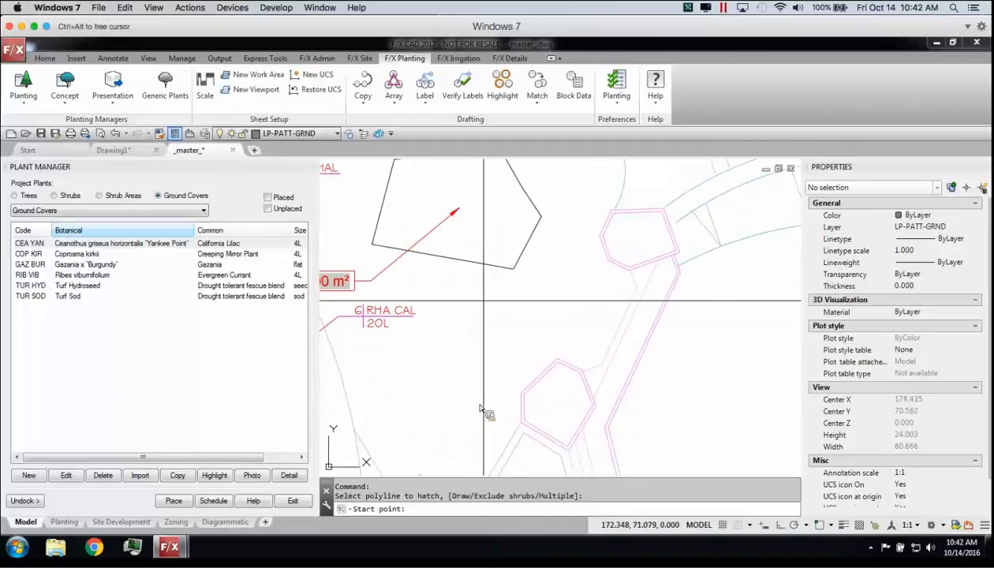
pyautogui.click(483, 298)
pyautogui.click(426, 366)
pyautogui.click(479, 400)
pyautogui.click(538, 335)
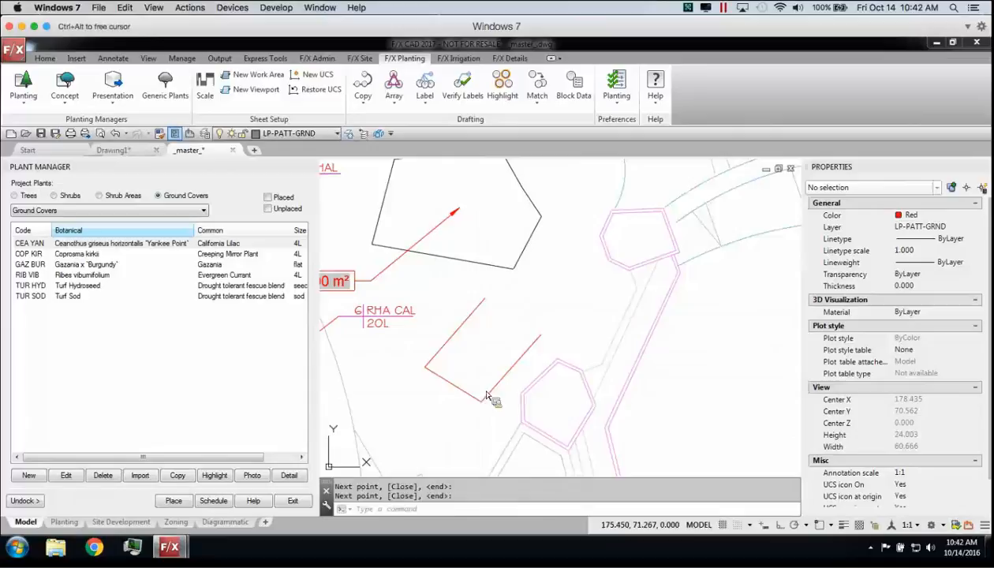
pyautogui.press('Return')
pyautogui.scroll(4, 466, 374)
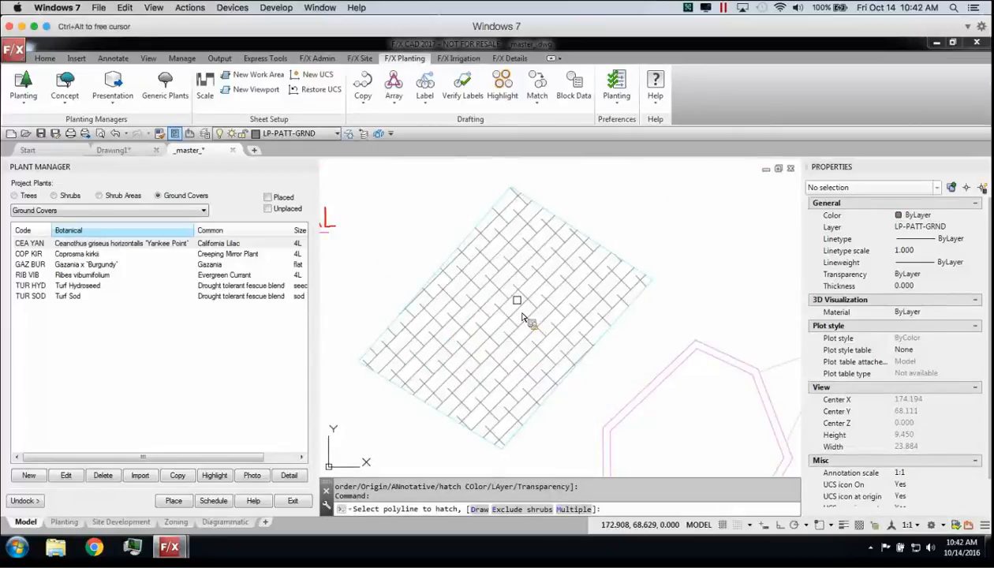
pyautogui.scroll(-4, 521, 317)
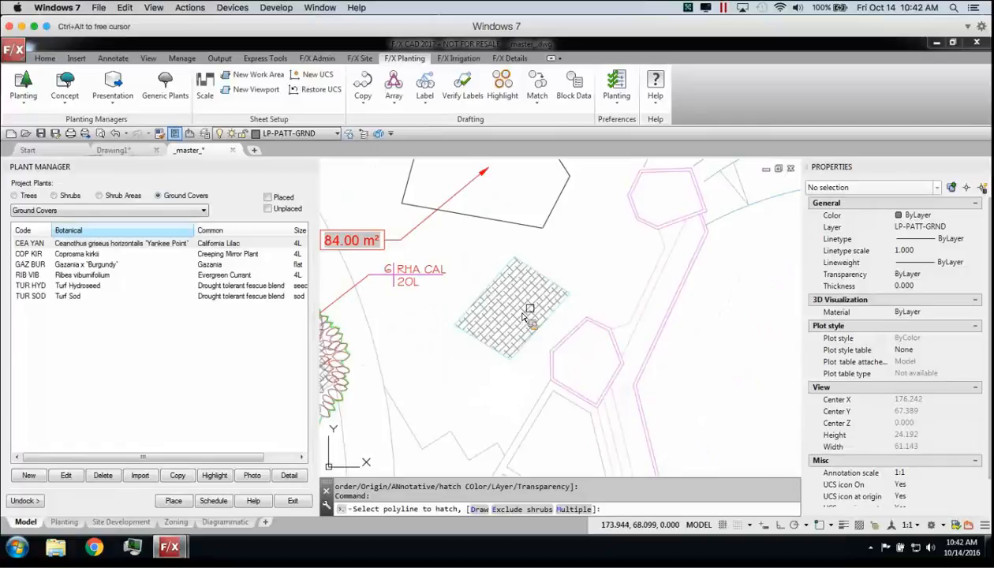
pyautogui.press('Escape')
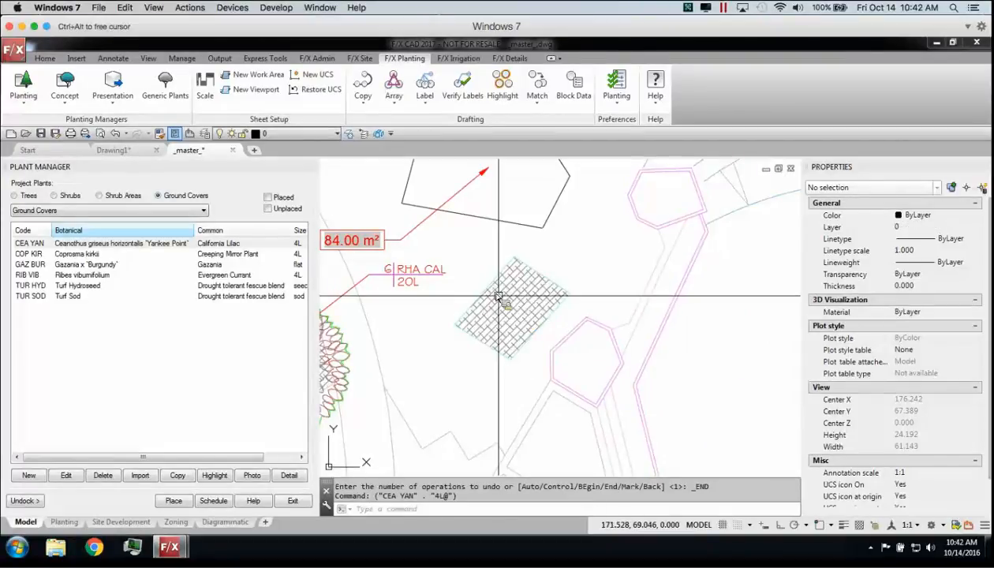
pyautogui.moveTo(505, 304)
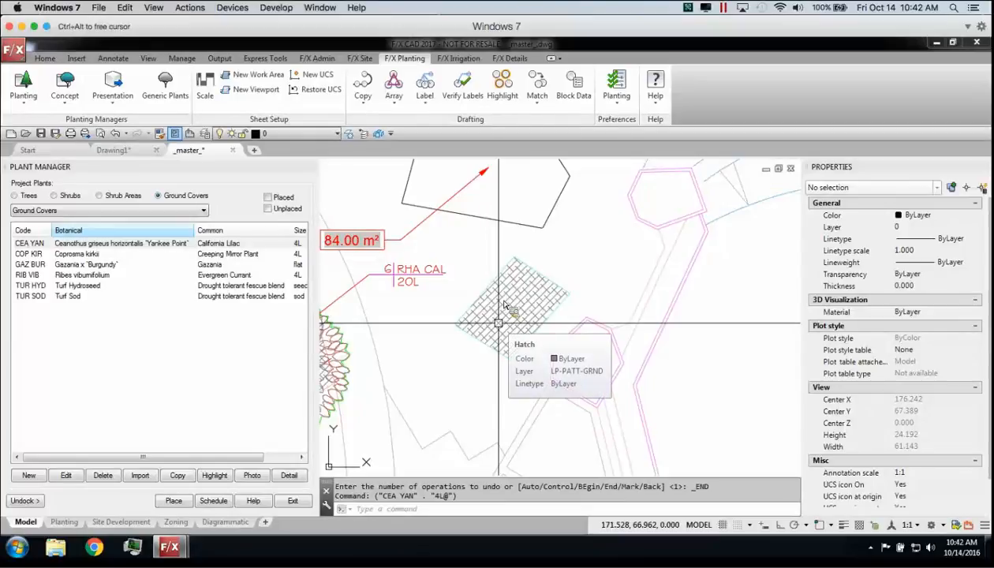
pyautogui.press('Escape')
pyautogui.press('Escape')
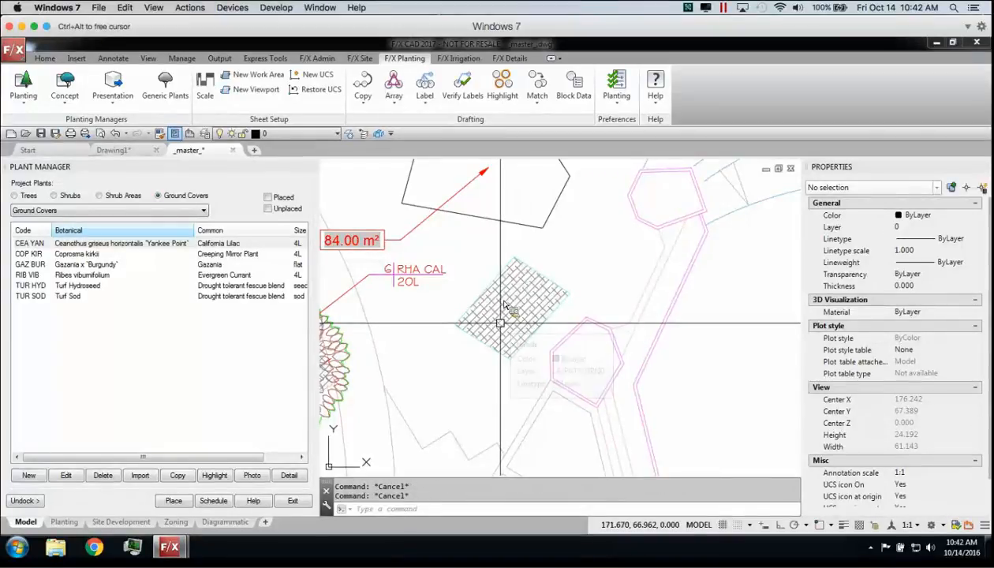
# Switch to source_original.lsp in UltraEdit, enlarge its window, and examine the placehatch function and the while loop that calls GetNext
pyautogui.moveTo(500, 323)
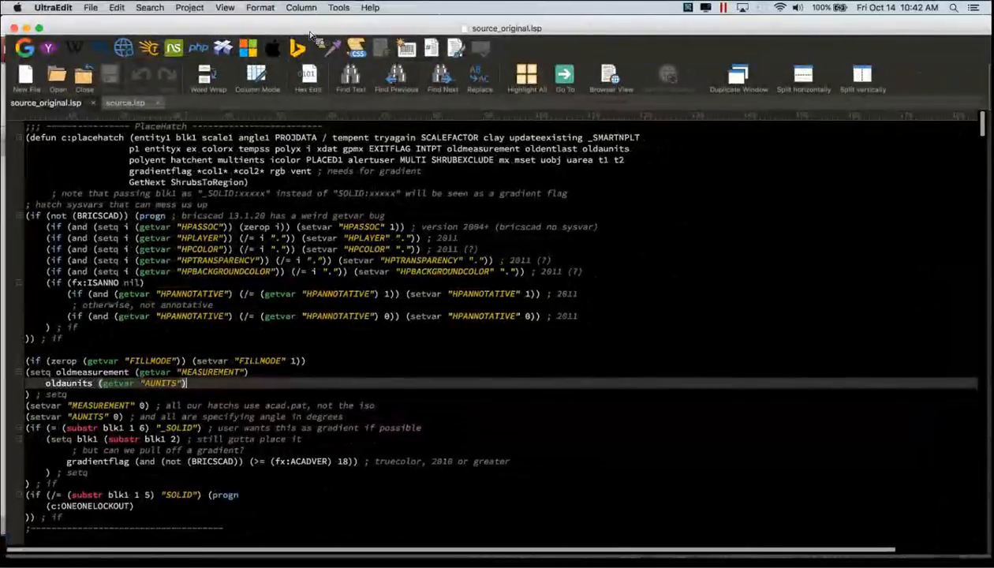
pyautogui.doubleClick(389, 26)
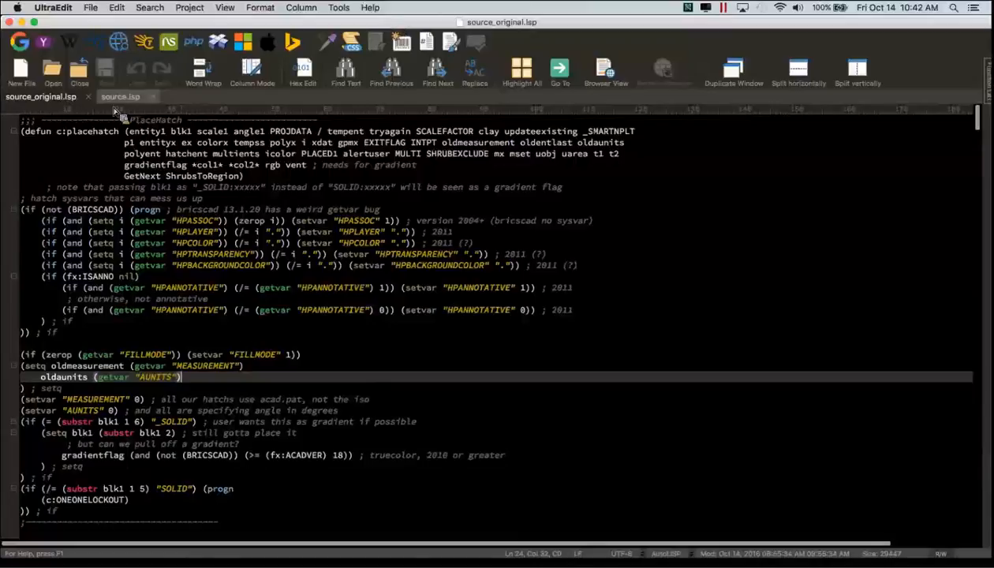
pyautogui.doubleClick(104, 136)
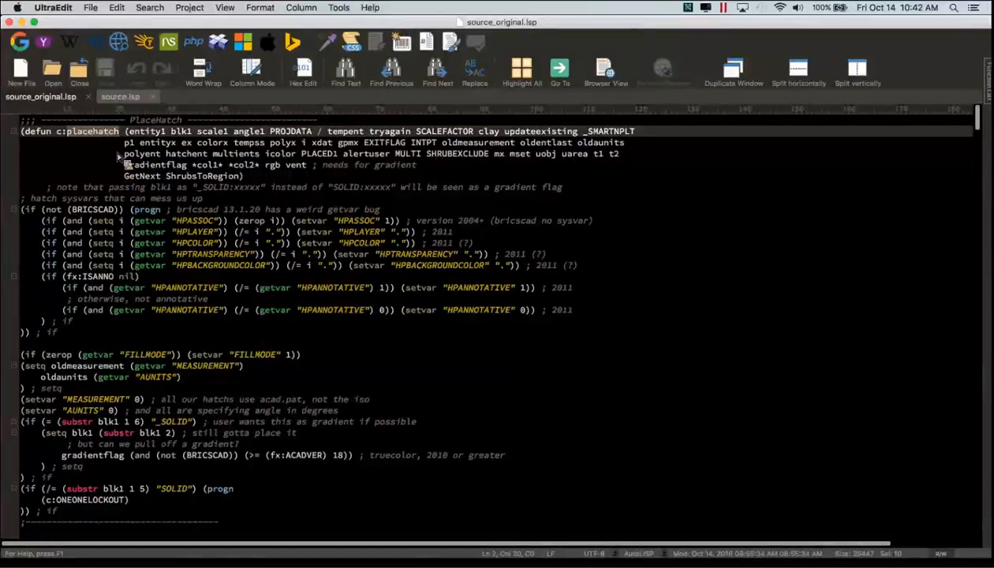
pyautogui.scroll(-2, 193, 317)
pyautogui.scroll(-5, 114, 264)
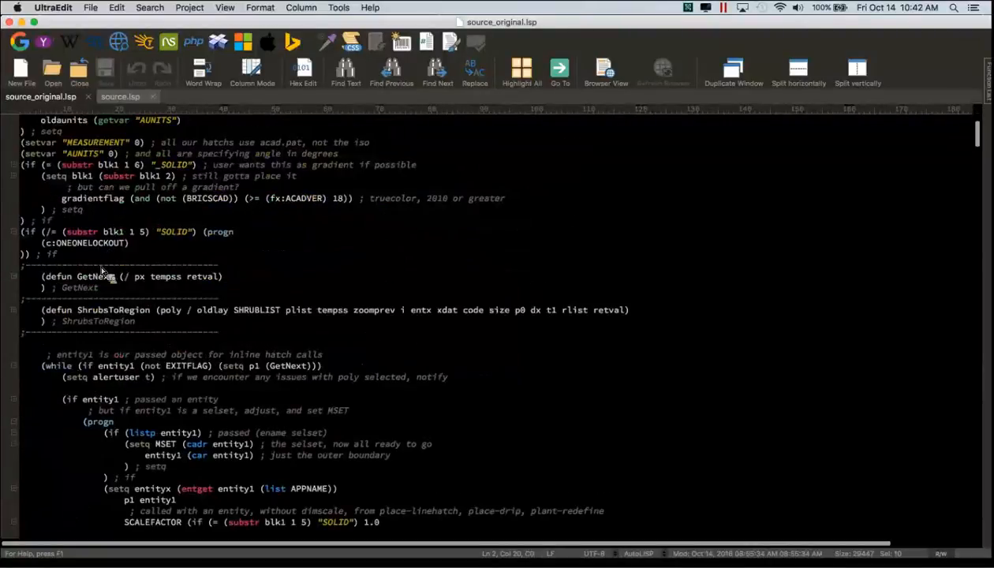
pyautogui.doubleClick(58, 366)
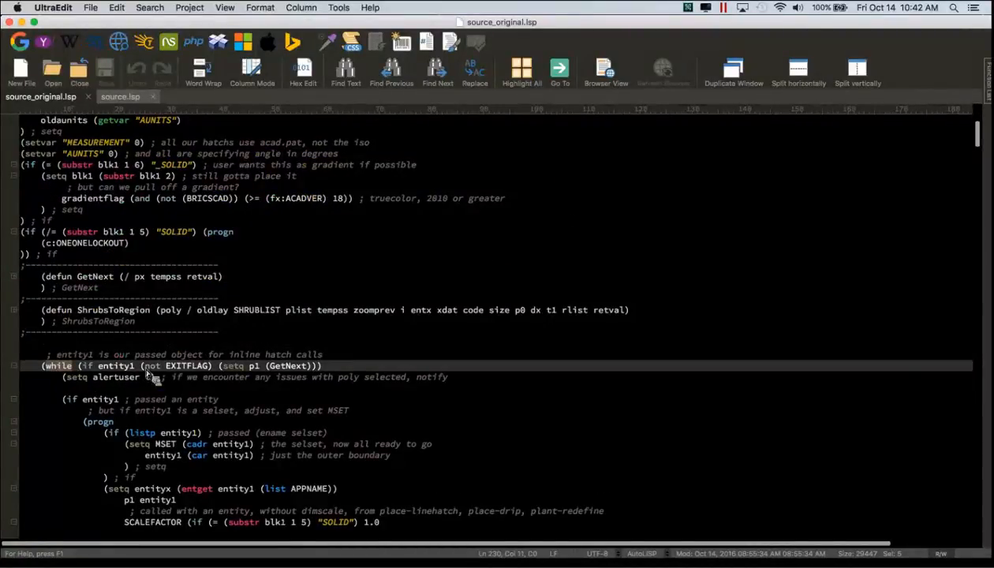
pyautogui.doubleClick(298, 366)
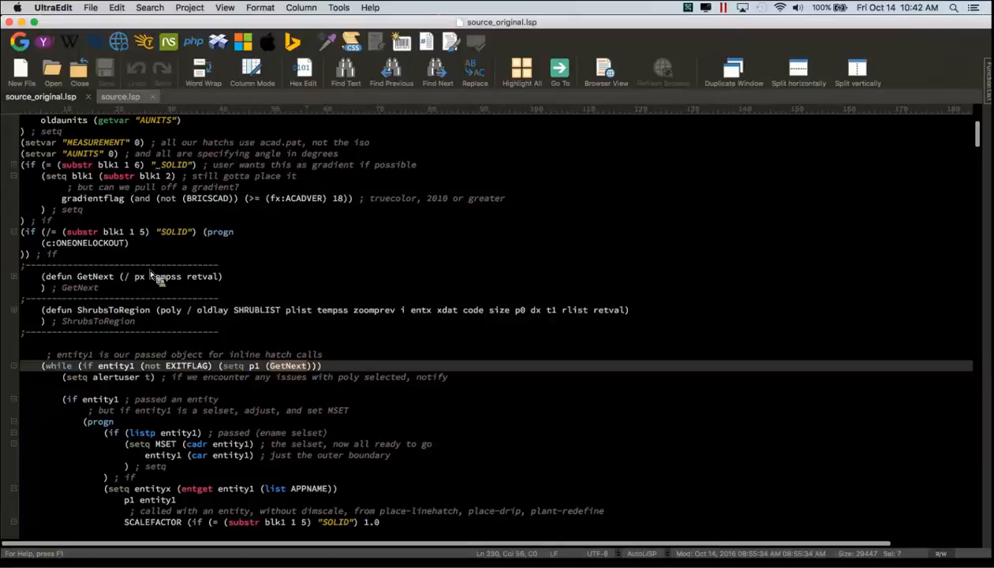
# Unfold the GetNext function and examine its polyline prompts, grread input and keyboard selection code
pyautogui.click(95, 277)
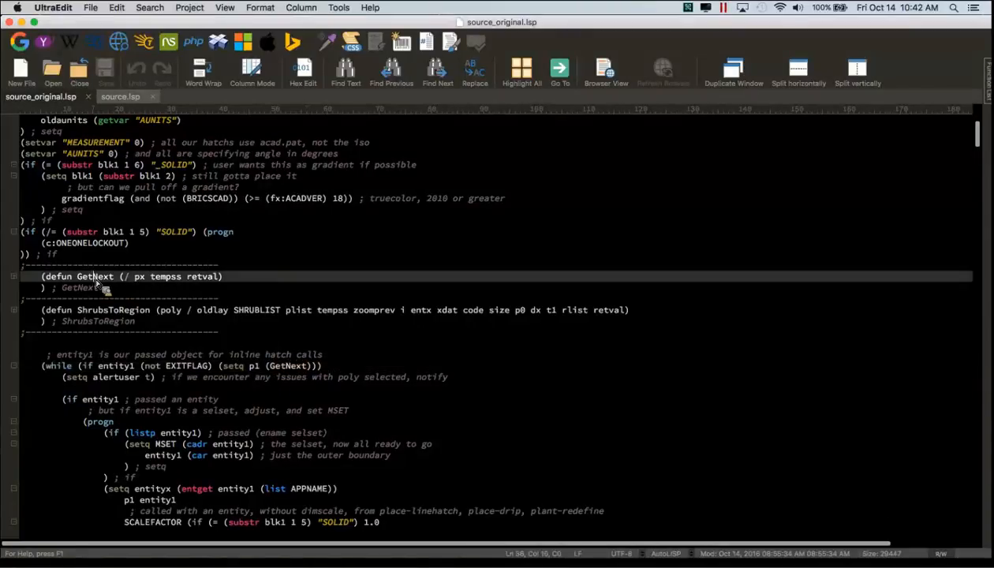
pyautogui.click(13, 276)
pyautogui.scroll(-3, 189, 359)
pyautogui.scroll(-5, 193, 359)
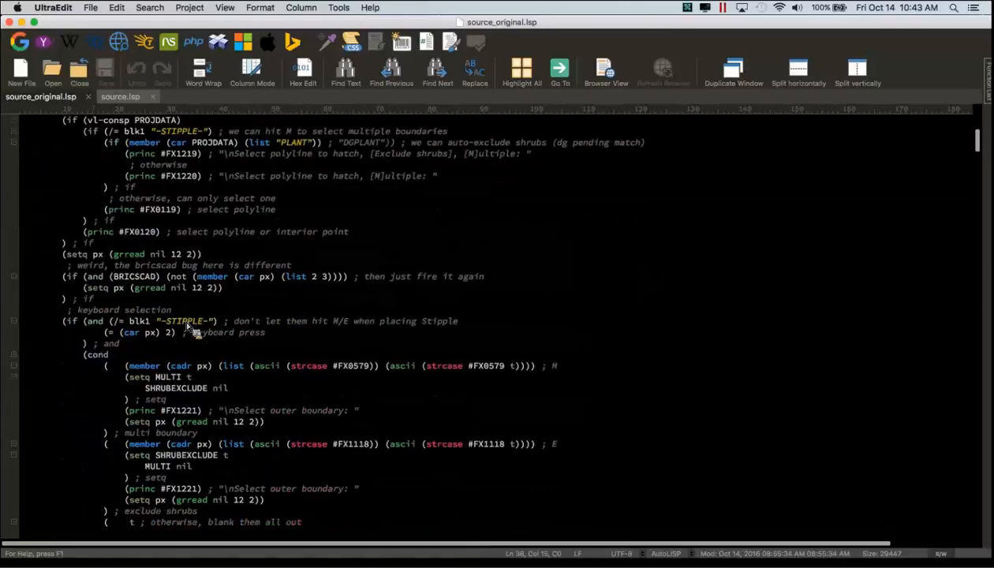
pyautogui.scroll(-5, 213, 339)
pyautogui.scroll(5, 215, 339)
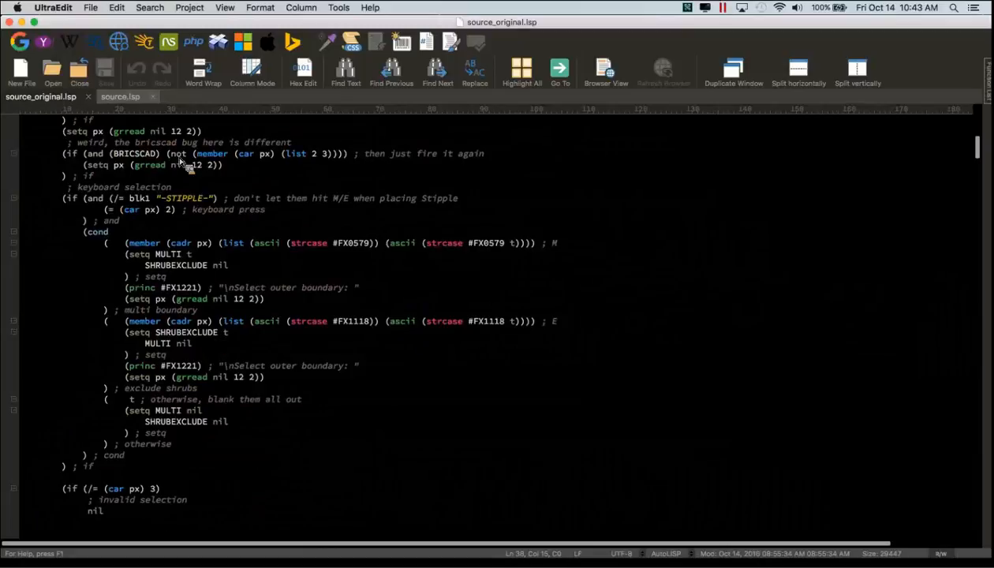
pyautogui.scroll(2, 354, 429)
pyautogui.scroll(1, 350, 431)
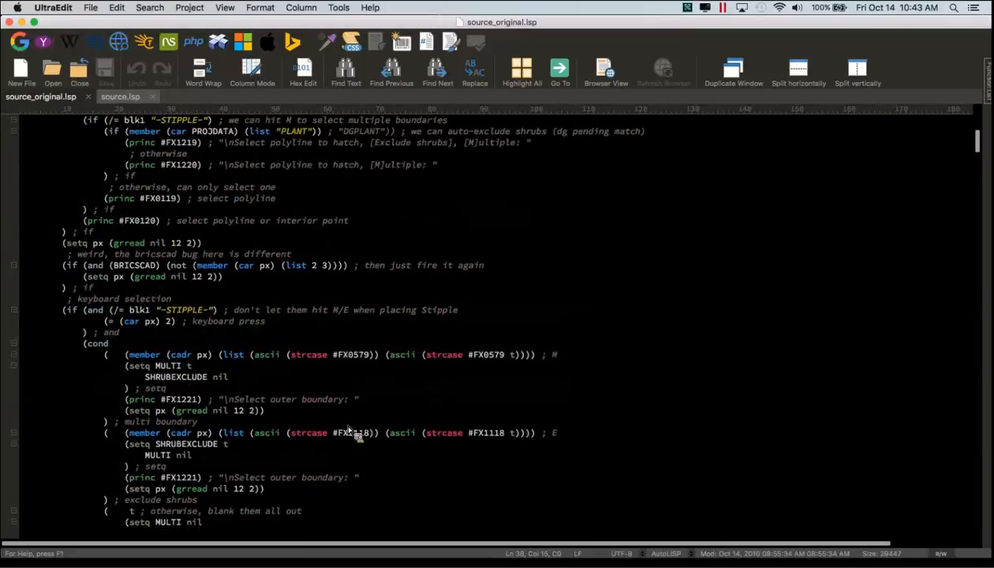
pyautogui.scroll(-2, 350, 430)
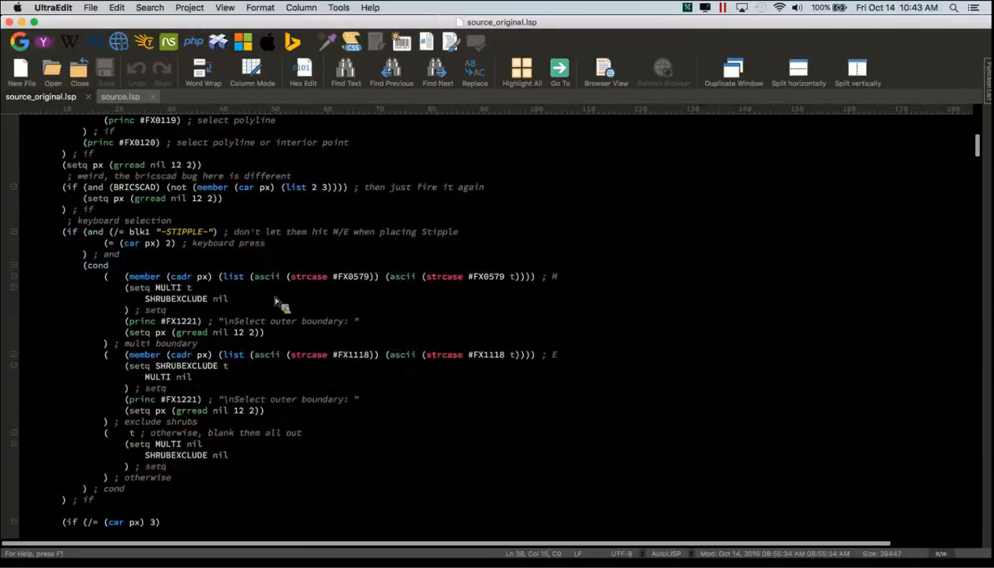
pyautogui.scroll(-6, 324, 352)
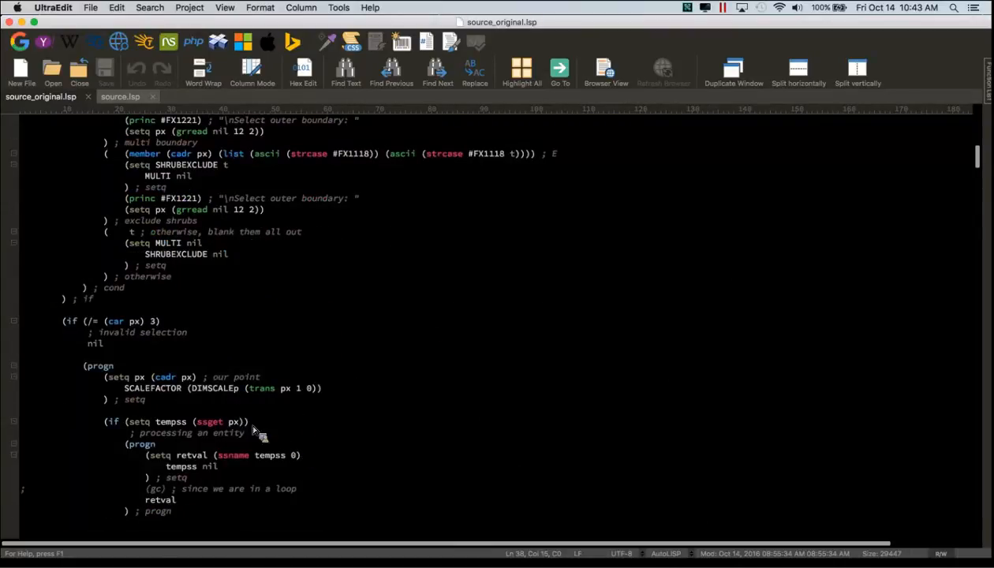
pyautogui.scroll(4, 392, 423)
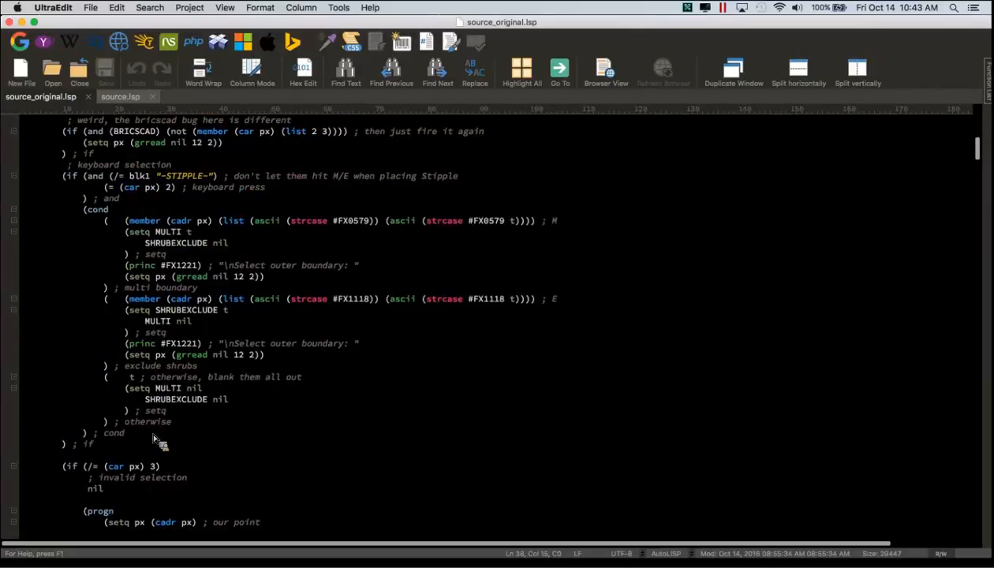
# Examine the M and E keyboard branches in GetNext and the "Select outer boundary" prompt for excluding shrubs
pyautogui.click(561, 222)
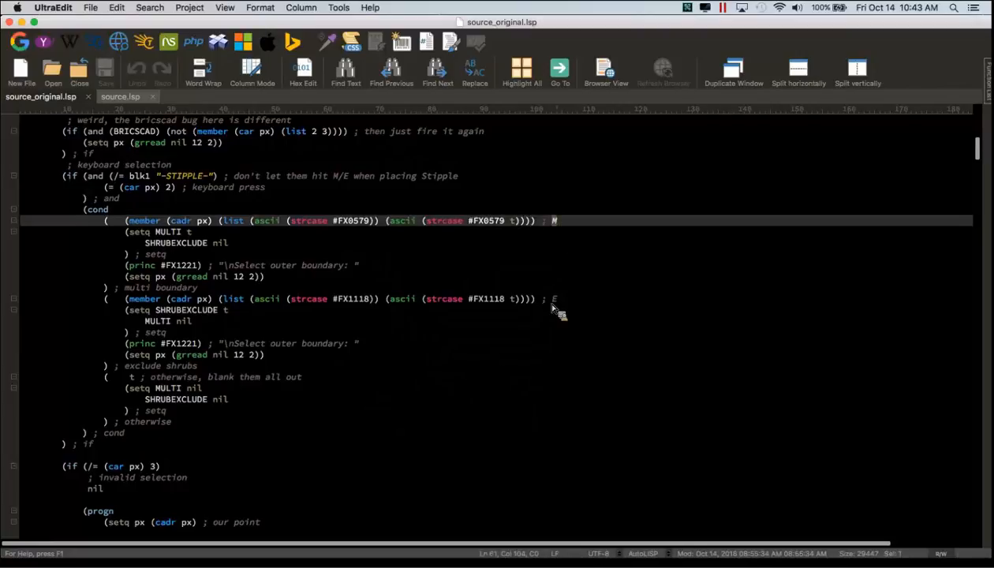
pyautogui.click(554, 303)
pyautogui.click(288, 347)
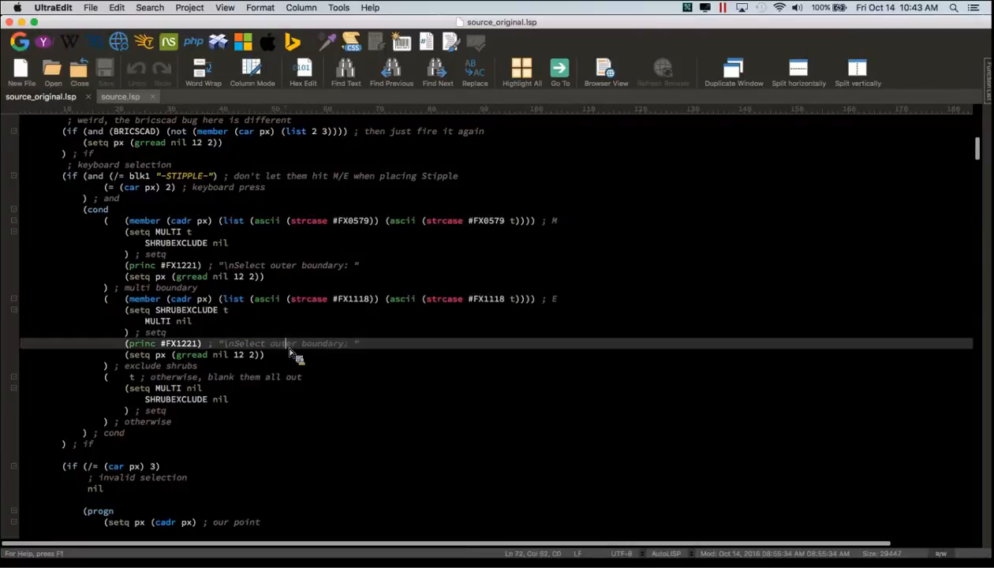
pyautogui.click(558, 222)
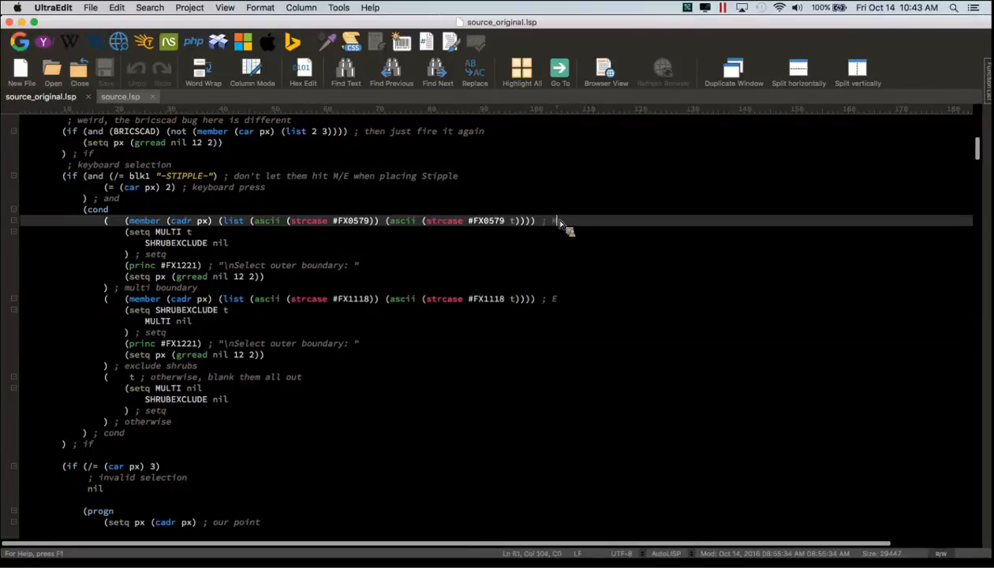
pyautogui.click(553, 303)
# Examine how GetNext handles a picked point, highlighting the "no entity, internal point" comment before the INTPT assignment
pyautogui.scroll(-3, 219, 418)
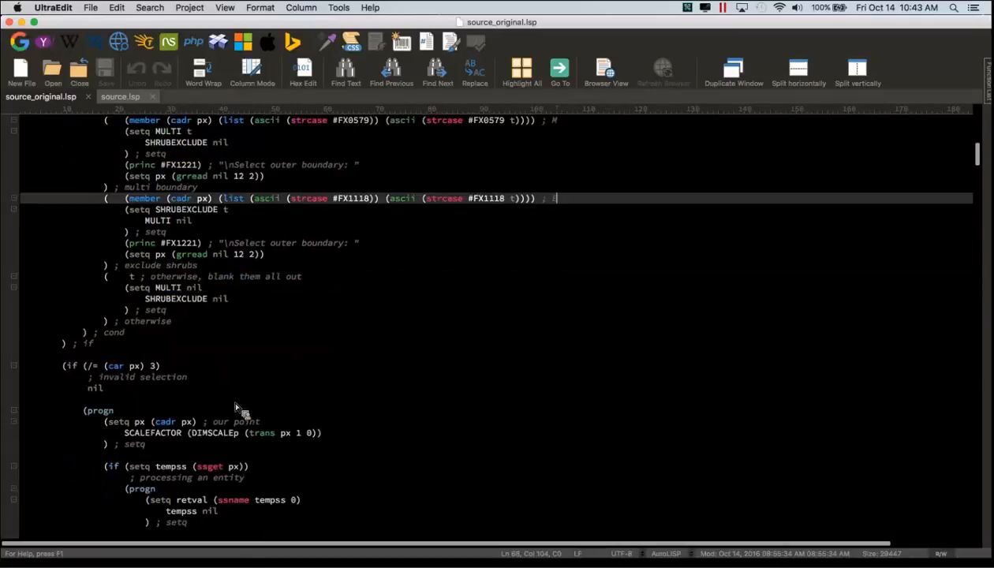
pyautogui.scroll(-4, 260, 419)
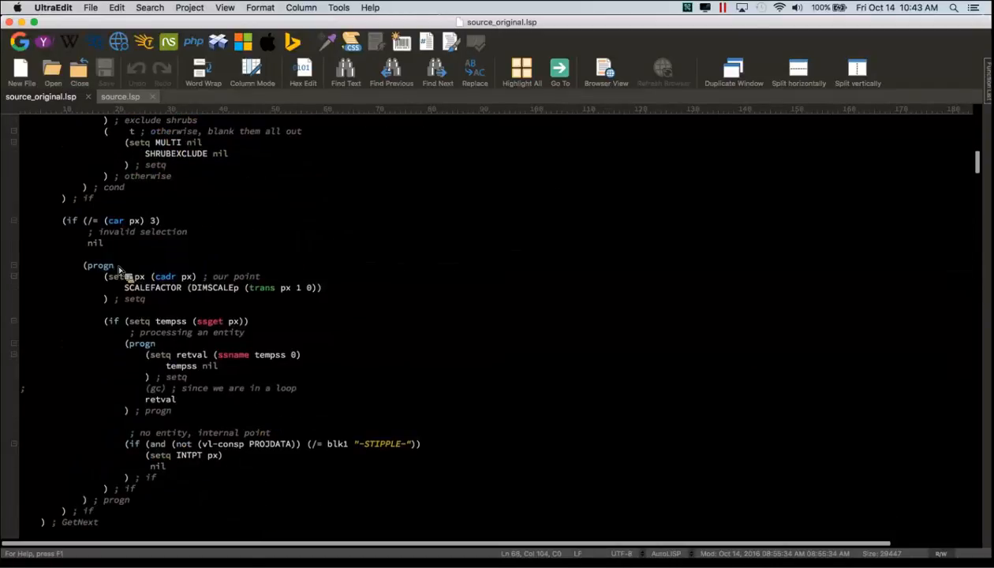
pyautogui.click(163, 456)
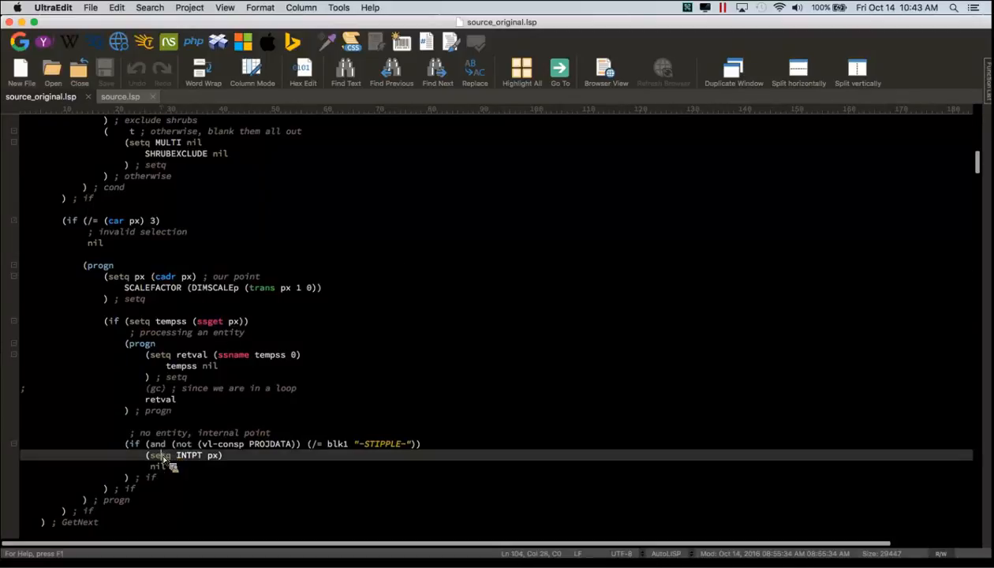
pyautogui.click(177, 324)
pyautogui.click(222, 435)
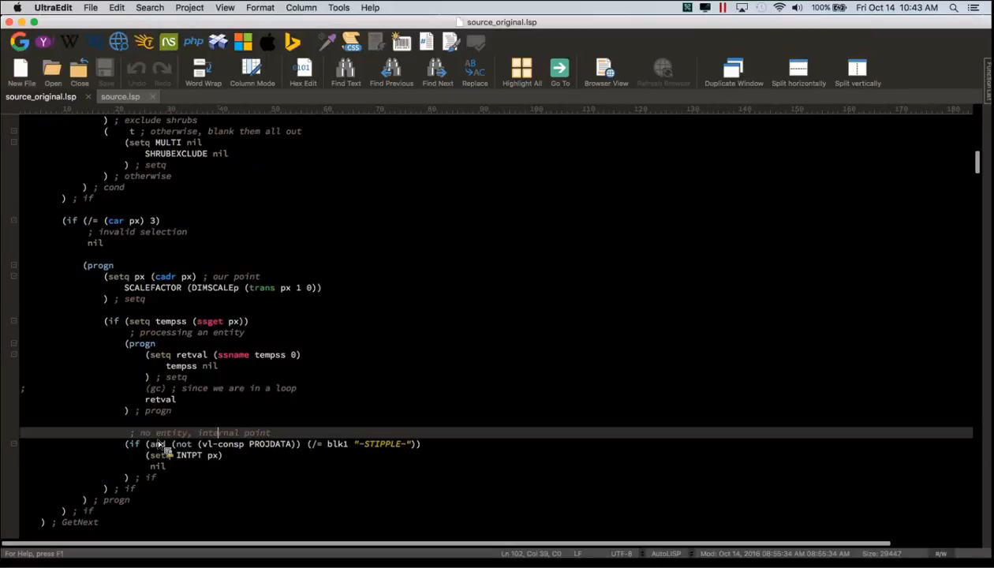
pyautogui.moveTo(145, 434); pyautogui.dragTo(294, 439)
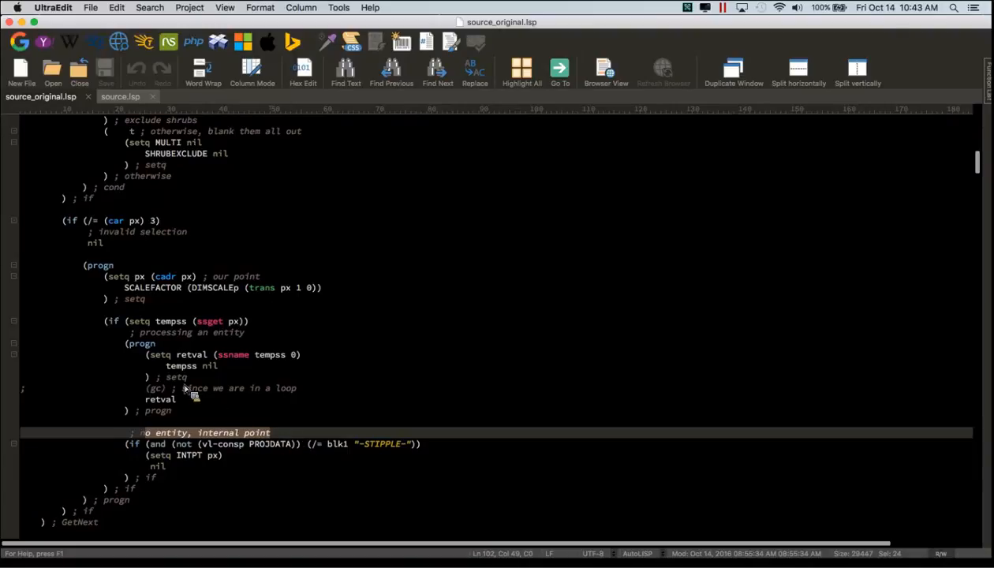
# Examine how GetNext processes a picked entity with ssget and ssname, and the "no entity, internal point" branch
pyautogui.click(228, 457)
pyautogui.moveTo(135, 321); pyautogui.dragTo(259, 335)
pyautogui.moveTo(155, 332); pyautogui.dragTo(266, 353)
pyautogui.click(186, 430)
pyautogui.moveTo(141, 433); pyautogui.dragTo(269, 435)
pyautogui.click(319, 436)
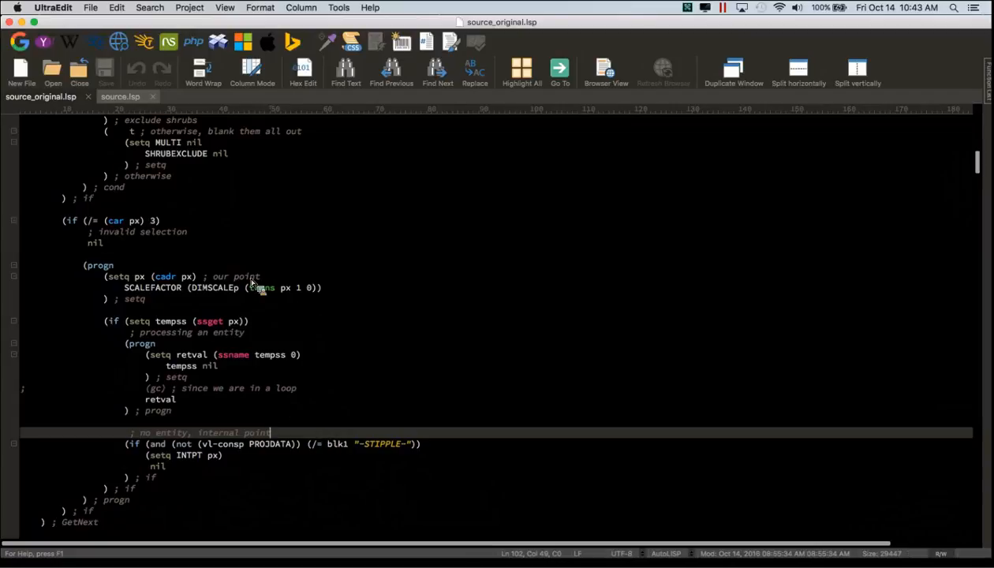
pyautogui.scroll(3, 272, 381)
# Switch to source.lsp and unfold its GetNext function to reach the keyboard selection code
pyautogui.click(134, 97)
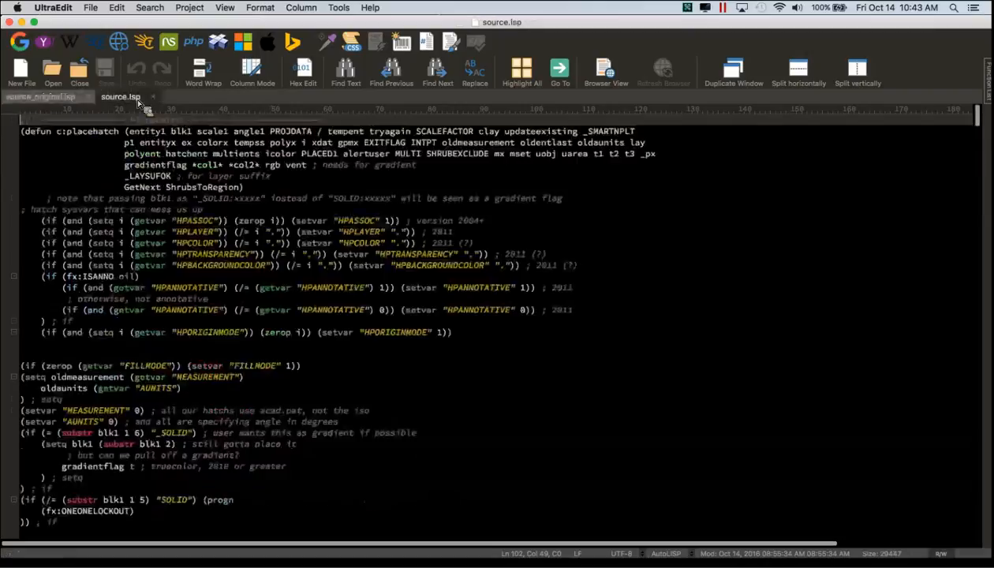
pyautogui.scroll(-10, 241, 390)
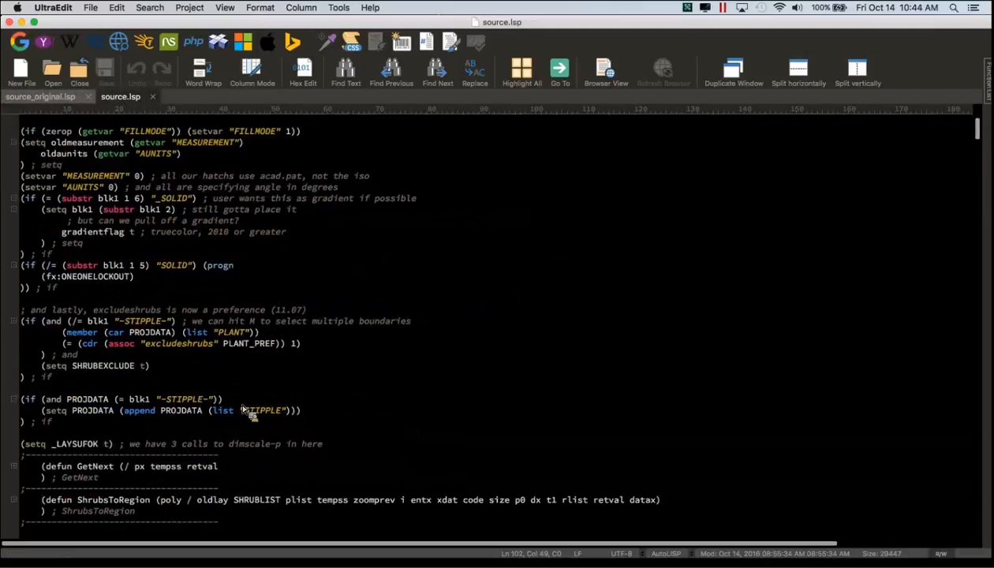
pyautogui.scroll(-3, 241, 390)
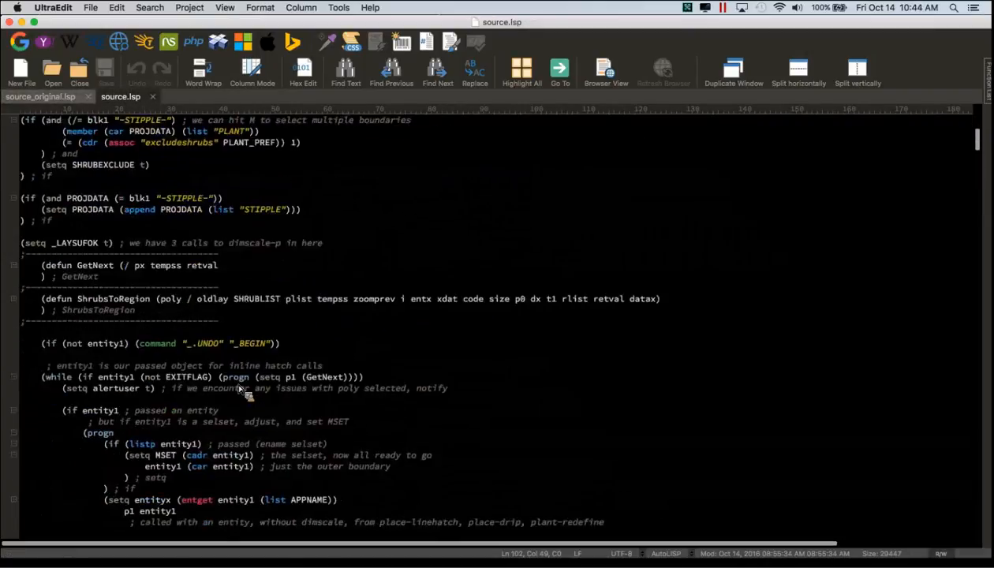
pyautogui.click(17, 267)
pyautogui.scroll(-7, 241, 340)
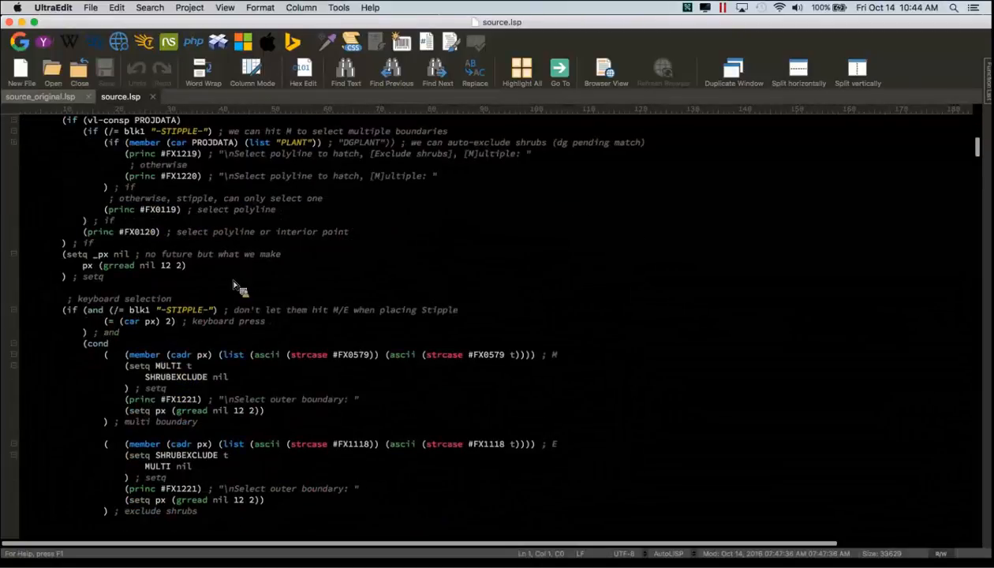
pyautogui.scroll(-4, 243, 347)
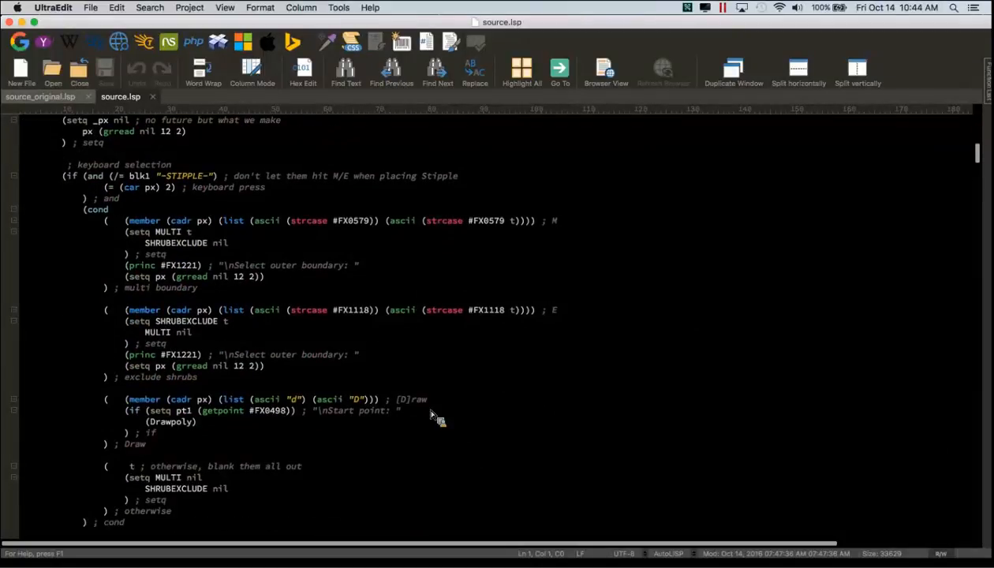
# Examine the M, E and new [D]raw keyboard branches in GetNext, highlighting the Drawpoly call under the start point prompt
pyautogui.click(562, 222)
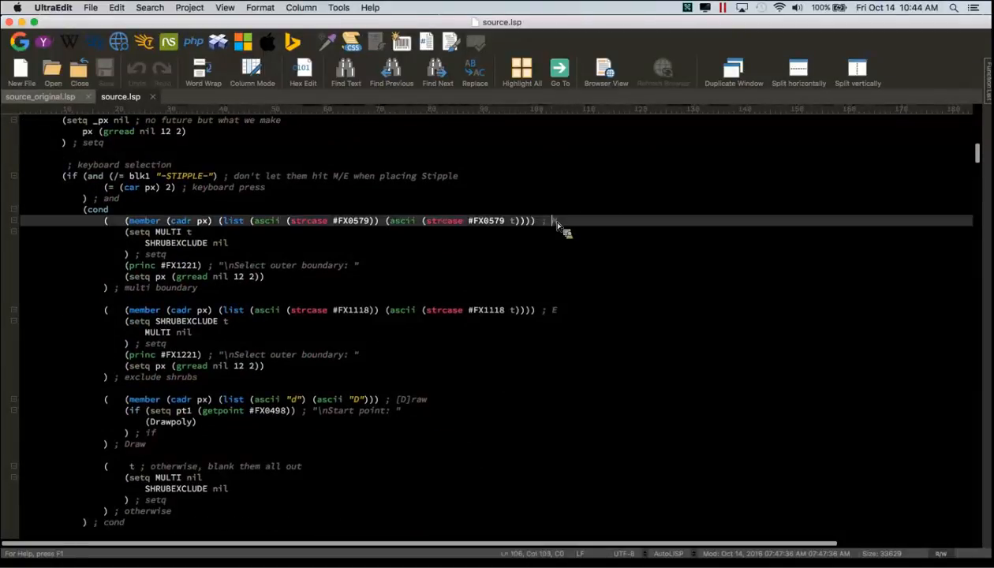
pyautogui.click(555, 310)
pyautogui.click(350, 400)
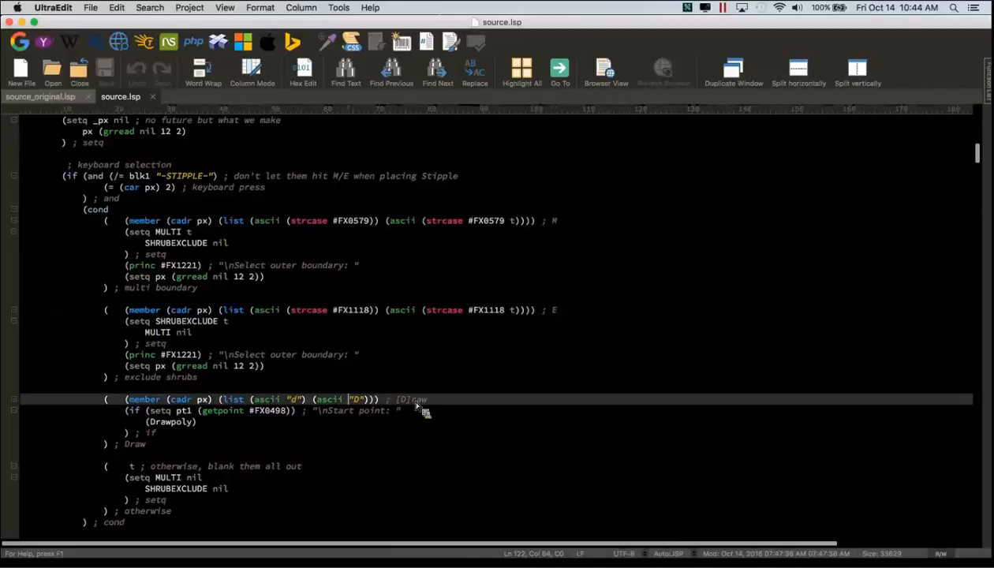
pyautogui.doubleClick(173, 421)
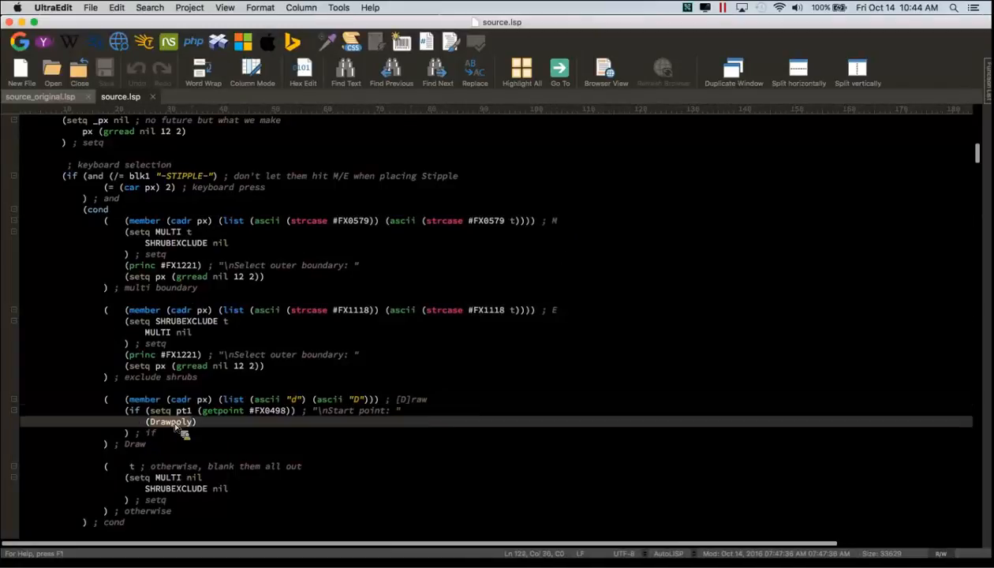
# Examine the drawsuccess condition in GetNext and the "otherwise, draw" branch for an empty pick, highlighting its Drawpoly call
pyautogui.scroll(-5, 266, 355)
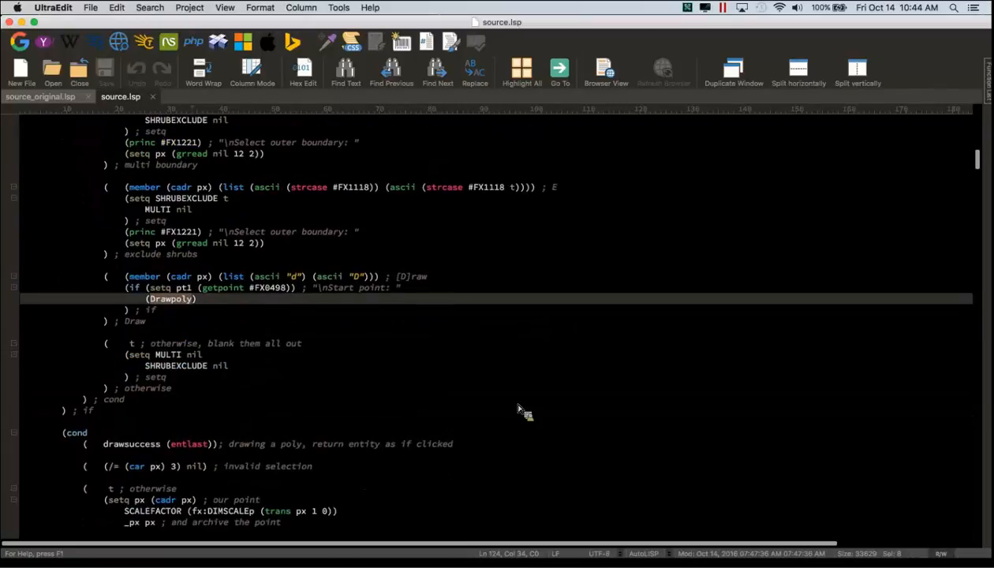
pyautogui.scroll(-3, 377, 337)
pyautogui.scroll(-3, 377, 336)
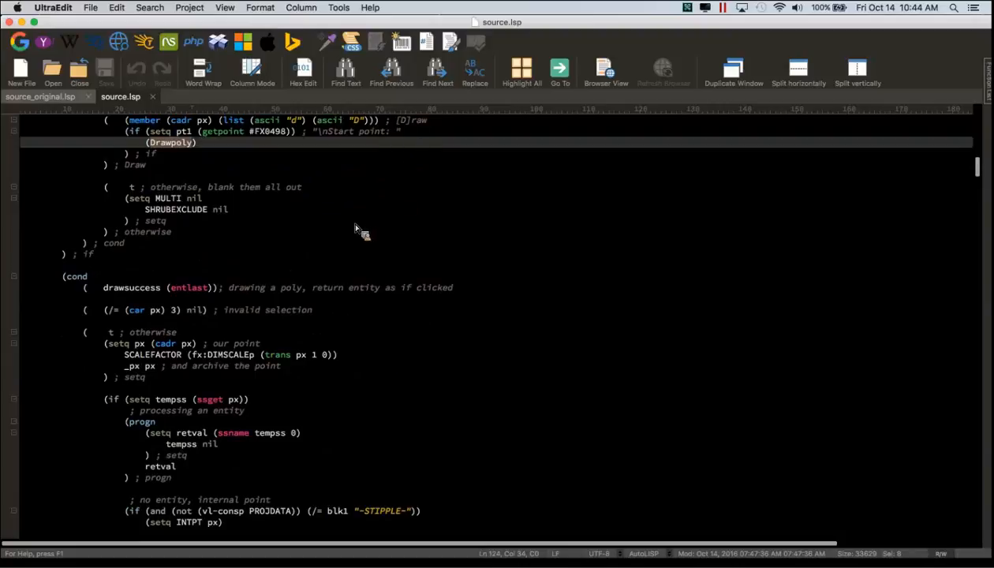
pyautogui.scroll(-3, 381, 359)
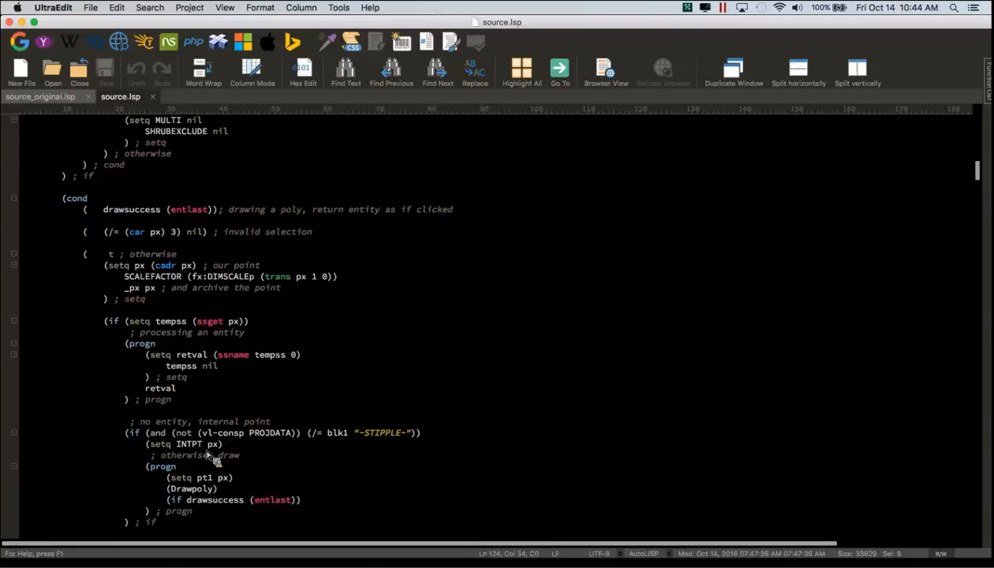
pyautogui.click(194, 490)
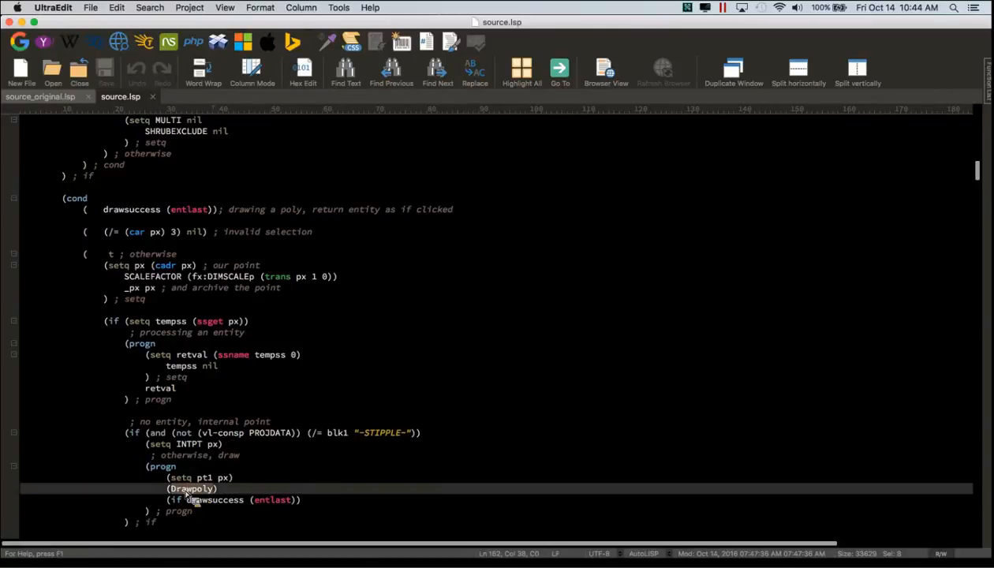
# Find the Drawpoly definition near the start of GetNext and unfold its code
pyautogui.scroll(15, 207, 390)
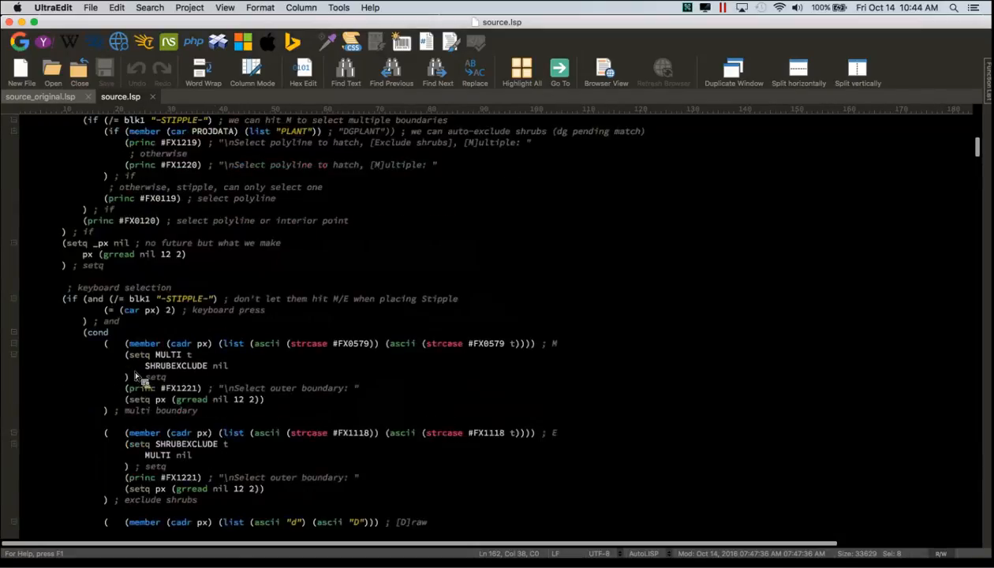
pyautogui.scroll(-4, 120, 359)
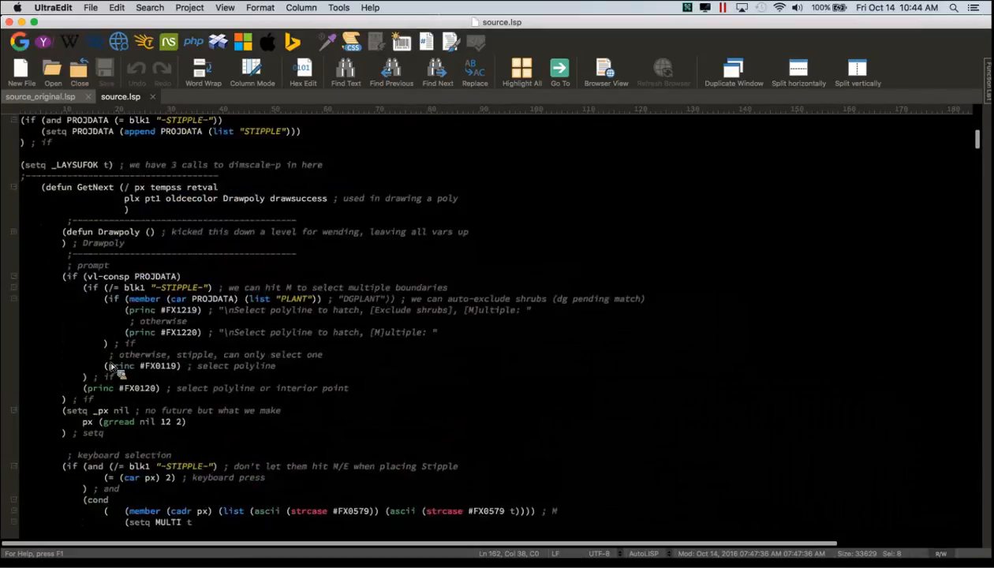
pyautogui.click(93, 233)
pyautogui.click(15, 232)
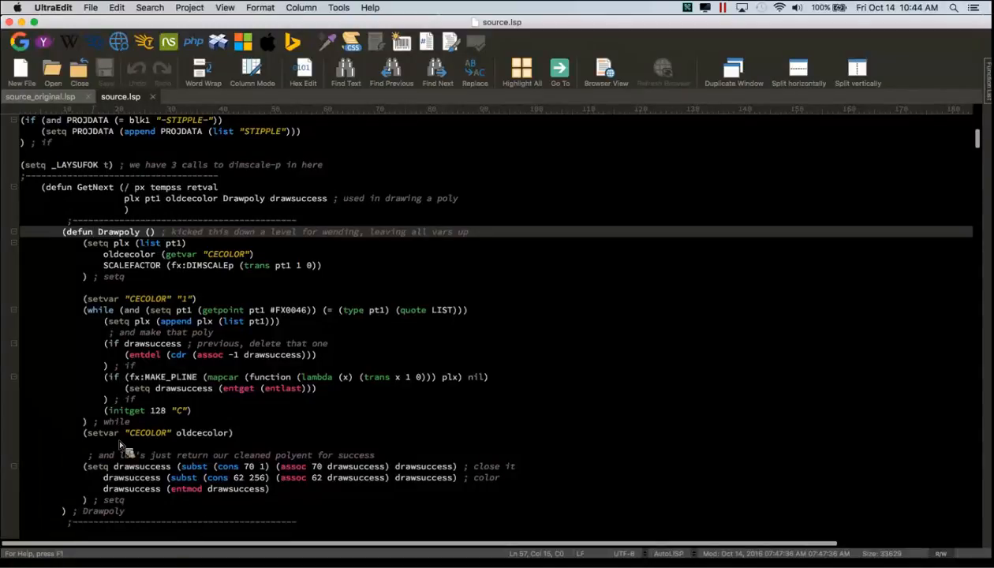
# Examine Drawpoly's CECOLOR setting and its while loop, highlighting the getpoint, fx:MAKE_PLINE and entdel expressions
pyautogui.click(100, 311)
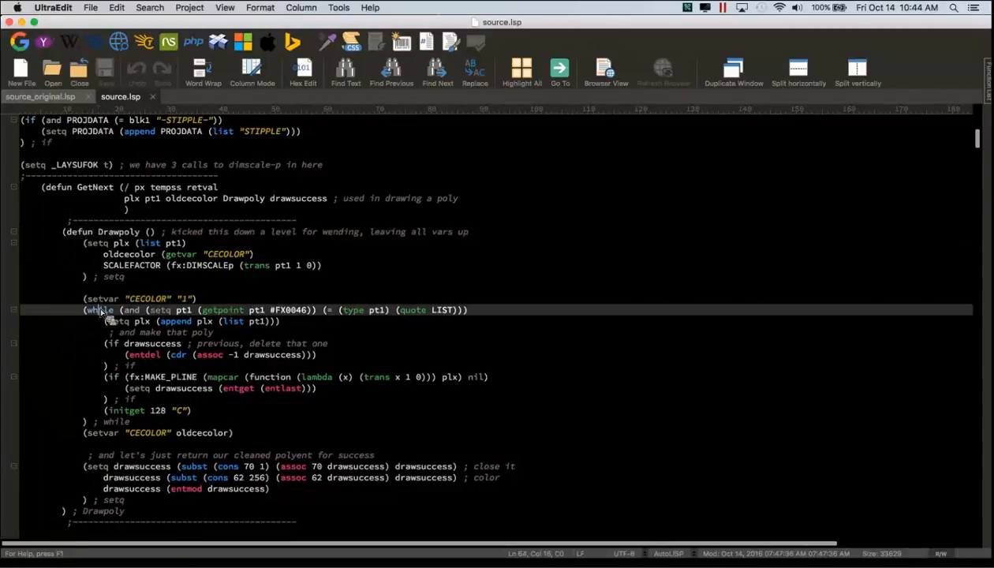
pyautogui.click(153, 300)
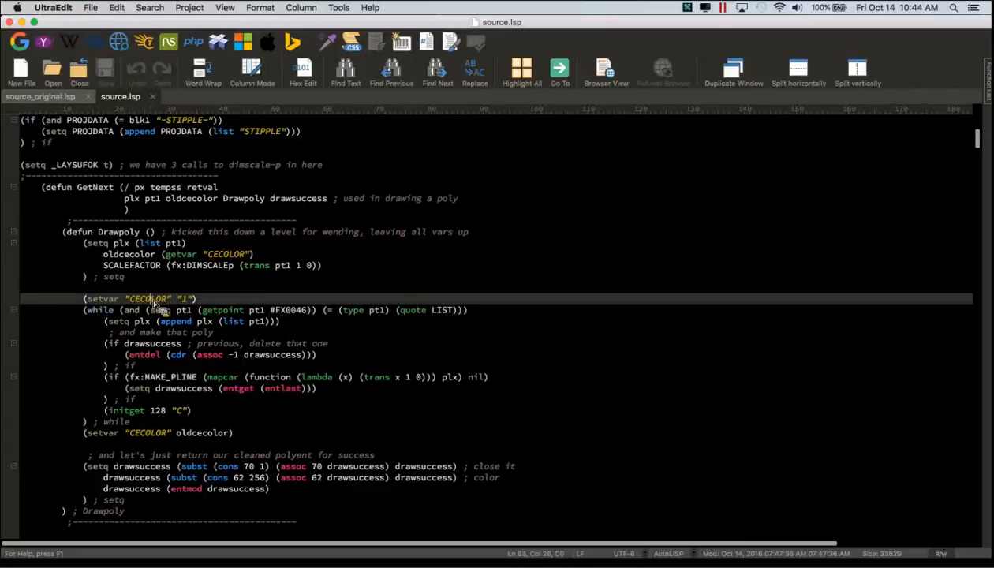
pyautogui.moveTo(130, 303); pyautogui.dragTo(179, 310)
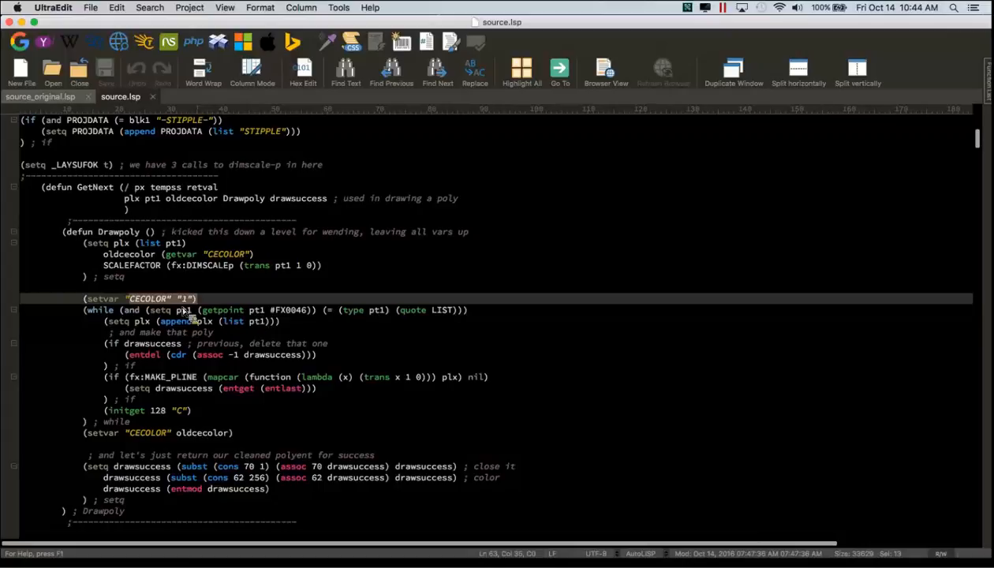
pyautogui.moveTo(155, 310); pyautogui.dragTo(345, 311)
pyautogui.moveTo(156, 378); pyautogui.dragTo(326, 377)
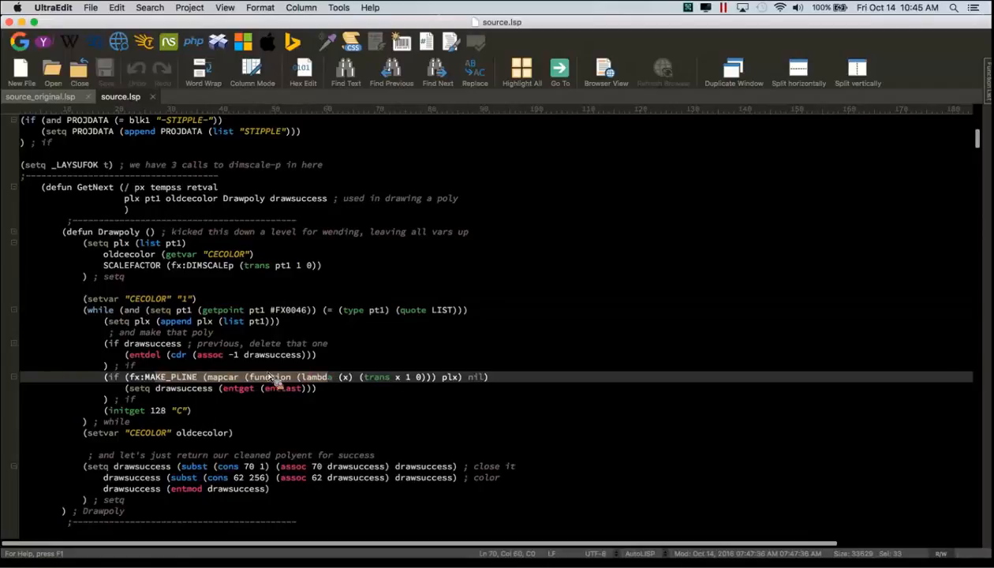
pyautogui.click(218, 359)
pyautogui.moveTo(135, 357); pyautogui.dragTo(263, 357)
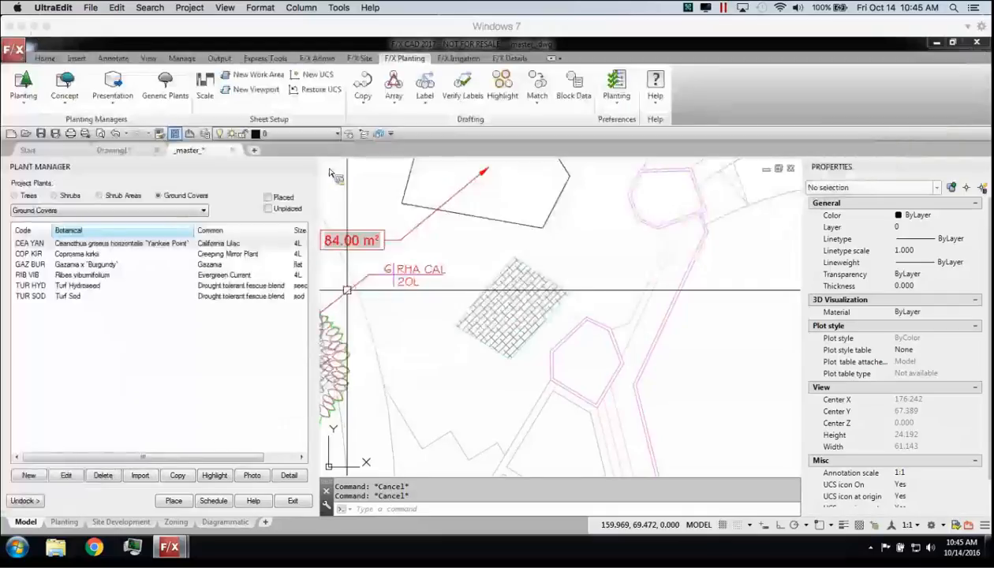
# Switch to F/X CAD and place the CEA YAN ground cover by drawing a four-point boundary just below the existing hatched area
pyautogui.click(461, 410)
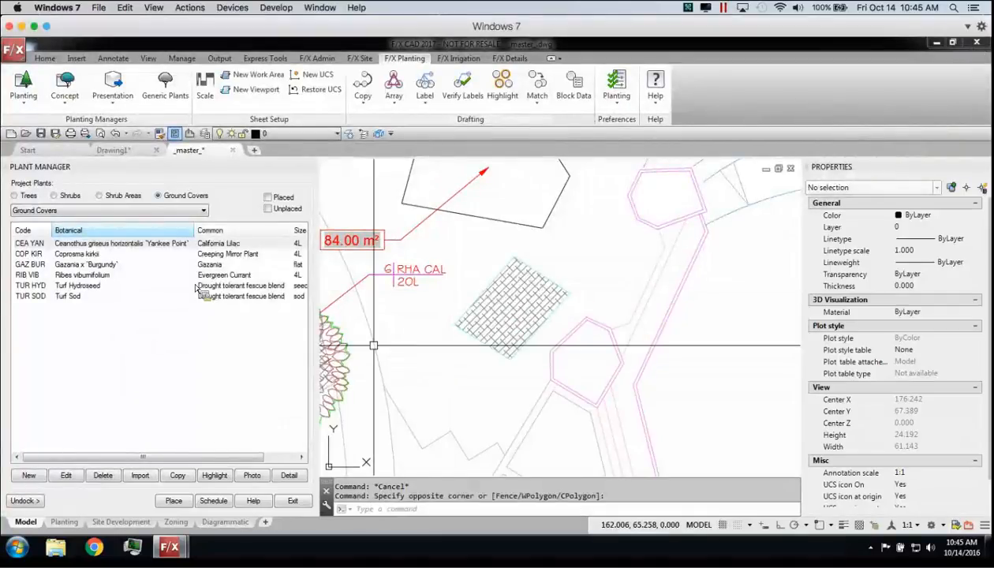
pyautogui.click(175, 501)
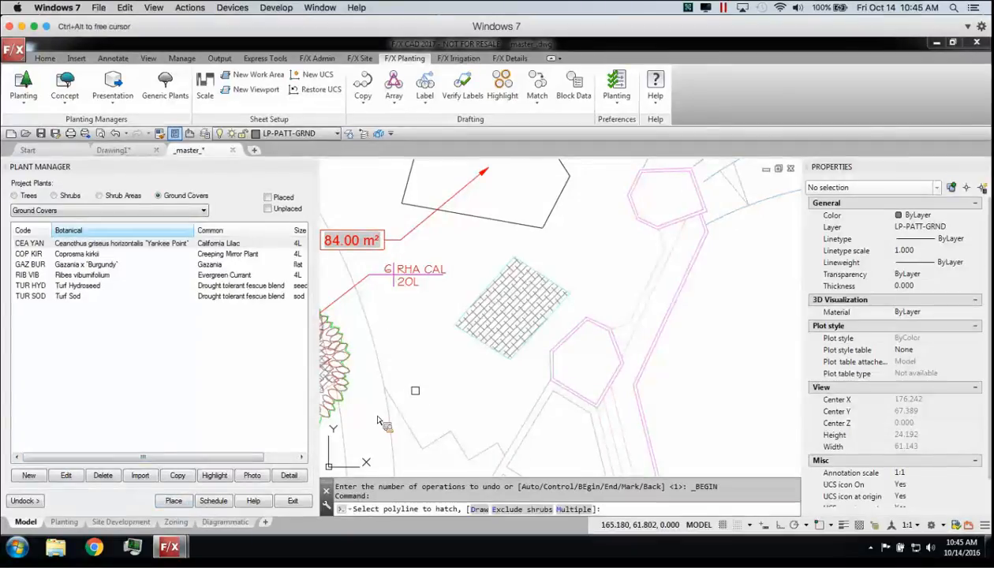
pyautogui.click(415, 391)
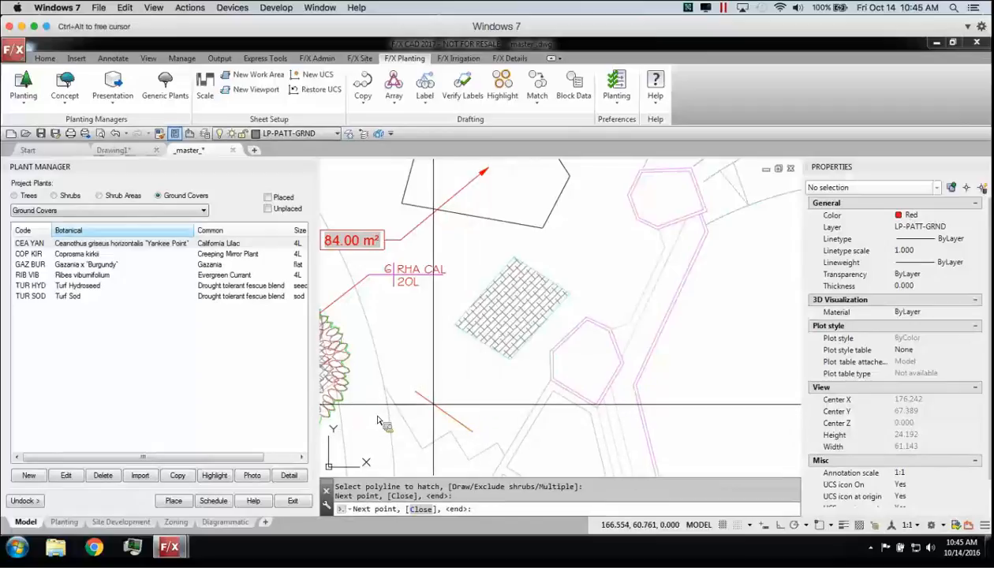
pyautogui.click(471, 431)
pyautogui.click(525, 390)
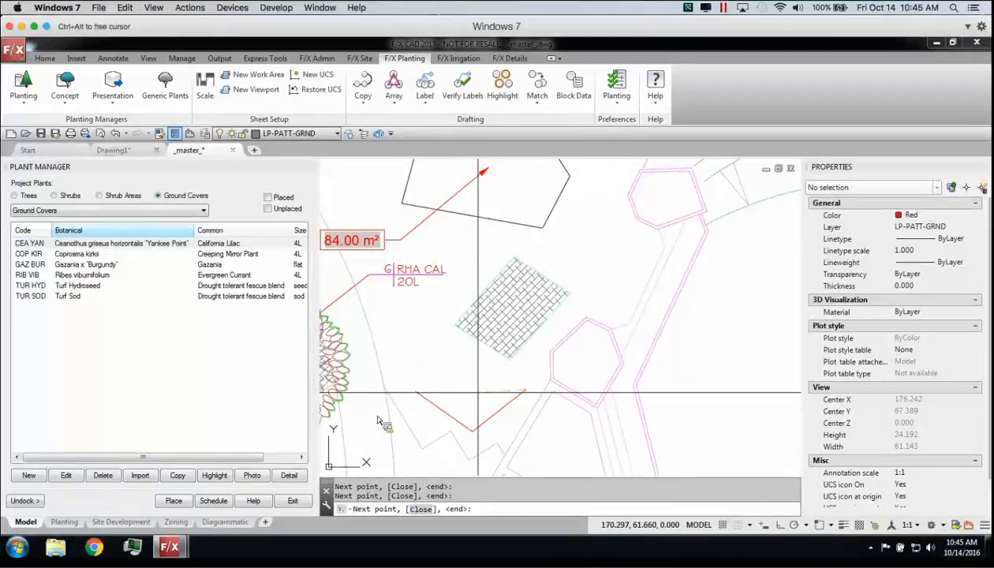
pyautogui.click(456, 349)
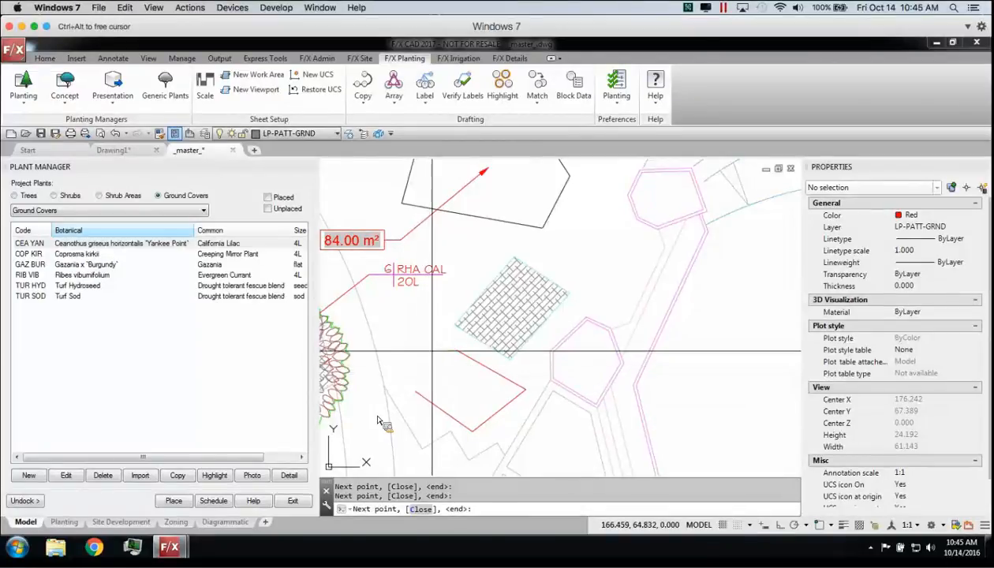
pyautogui.press('Return')
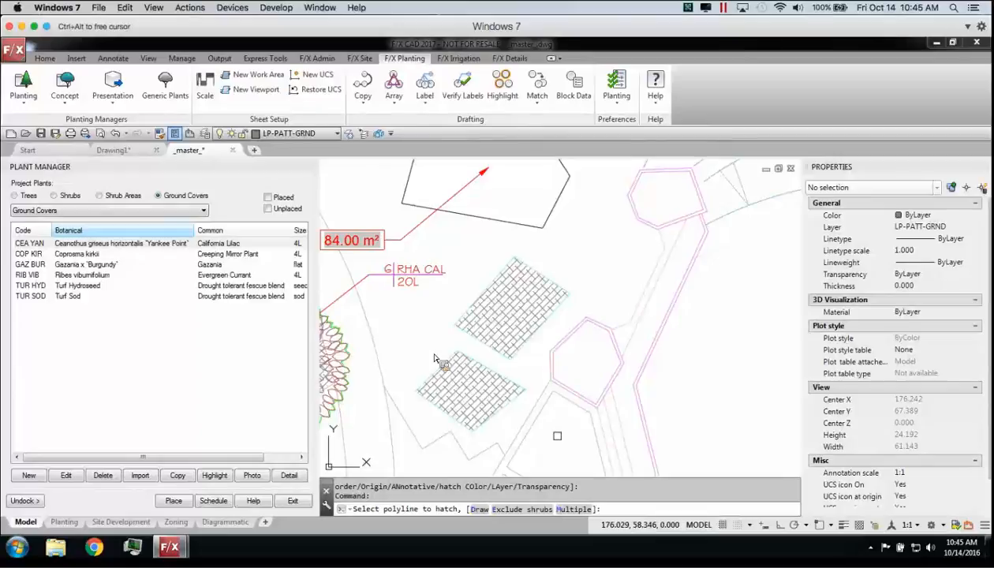
pyautogui.press('Return')
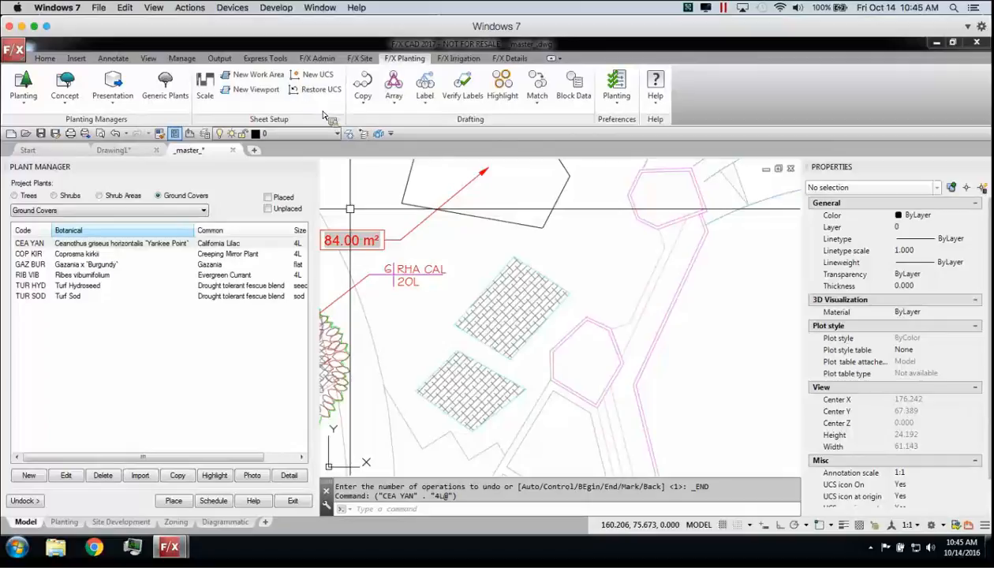
# Set up a new work area titled AREA1 with the layer suffix A1
pyautogui.click(250, 77)
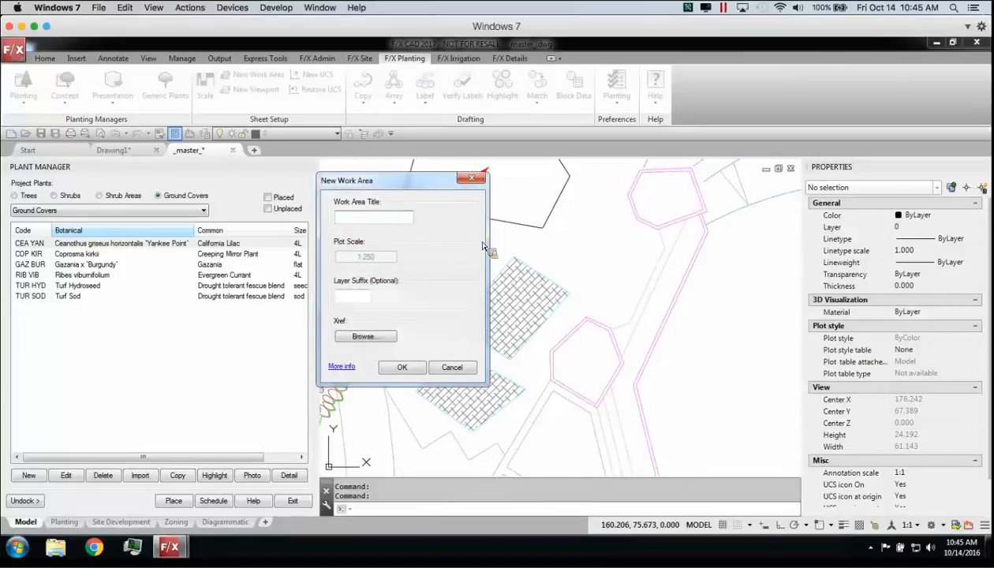
pyautogui.write('ARE1')
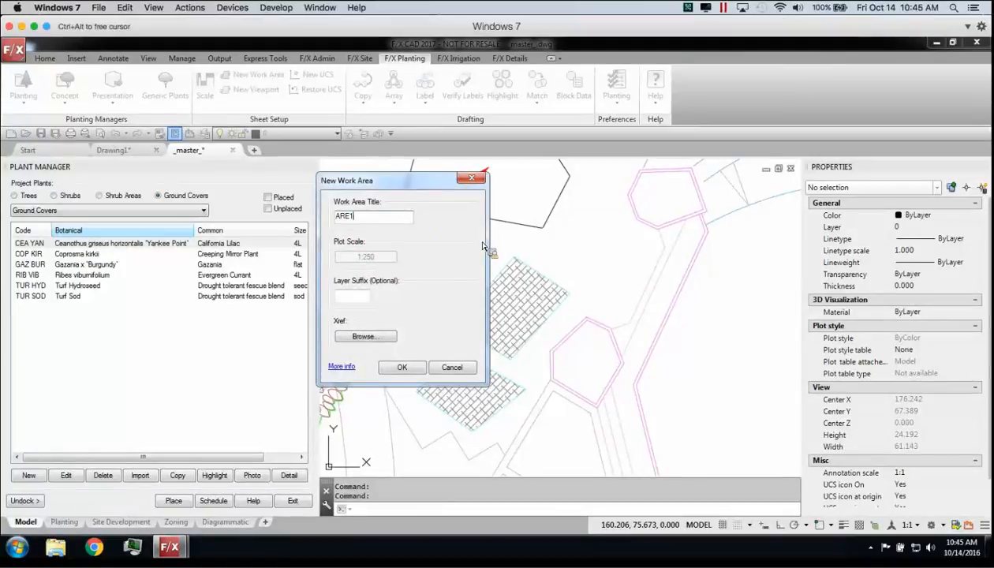
pyautogui.click(363, 298)
pyautogui.write('A1')
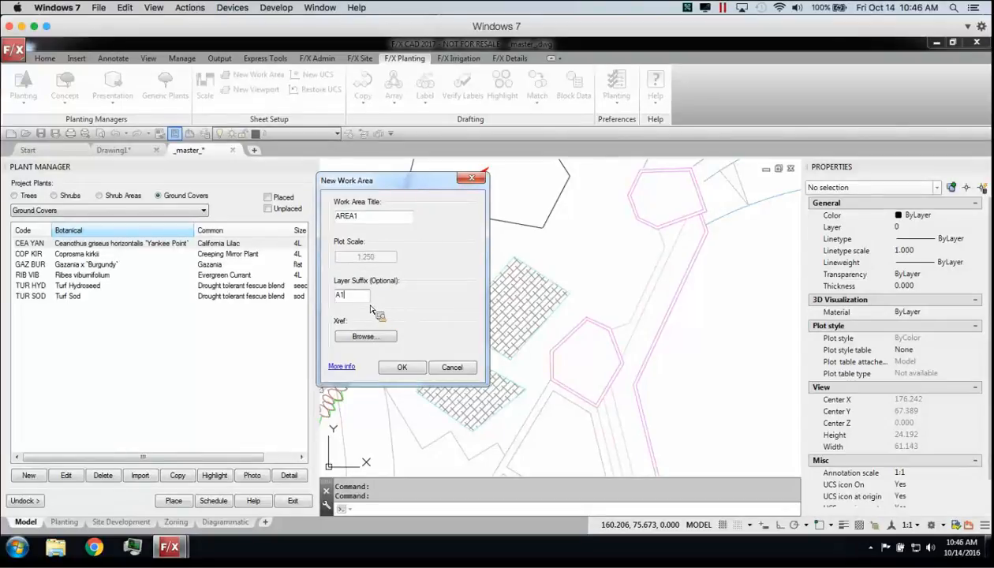
pyautogui.click(411, 370)
# Draw a five-point boundary for the AREA1 work area in the open space east of the pink pathway outline
pyautogui.click(726, 270)
pyautogui.click(681, 374)
pyautogui.click(754, 457)
pyautogui.click(795, 357)
pyautogui.click(791, 274)
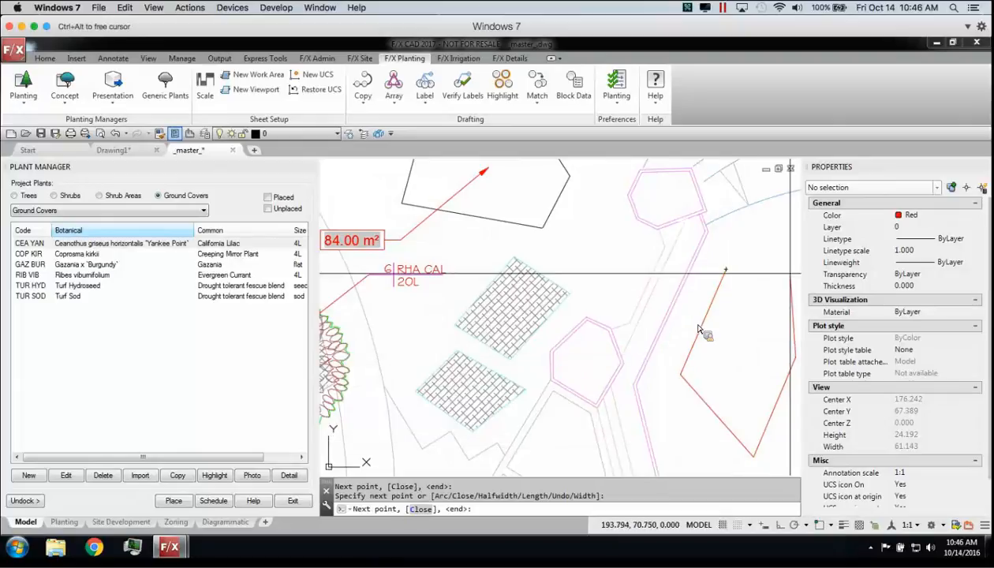
pyautogui.press('Return')
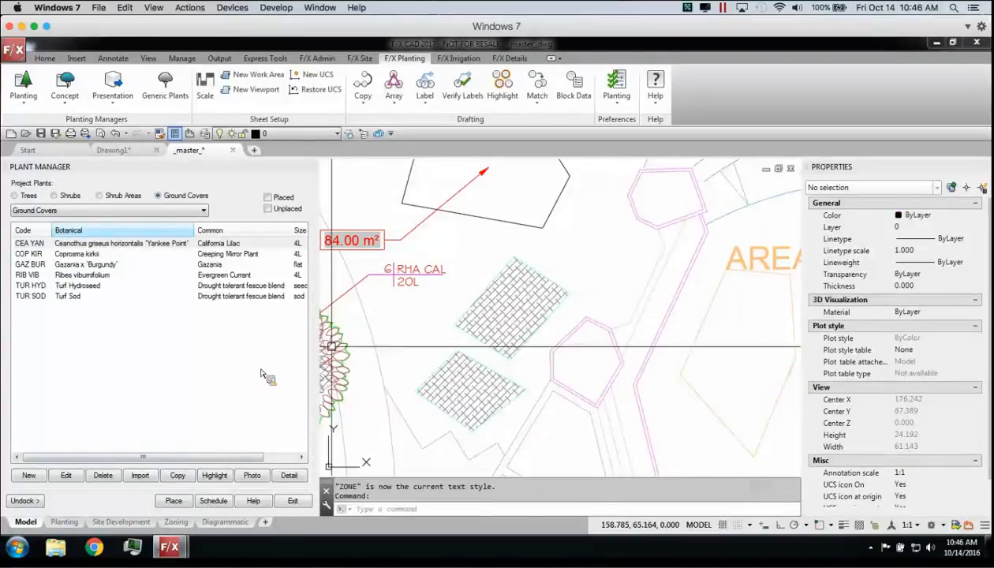
# Place the CEA YAN ground cover in a four-point boundary drawn inside AREA1, and select its hatch to check the layer
pyautogui.click(174, 501)
pyautogui.click(748, 306)
pyautogui.click(718, 355)
pyautogui.click(754, 382)
pyautogui.click(765, 330)
pyautogui.press('Return')
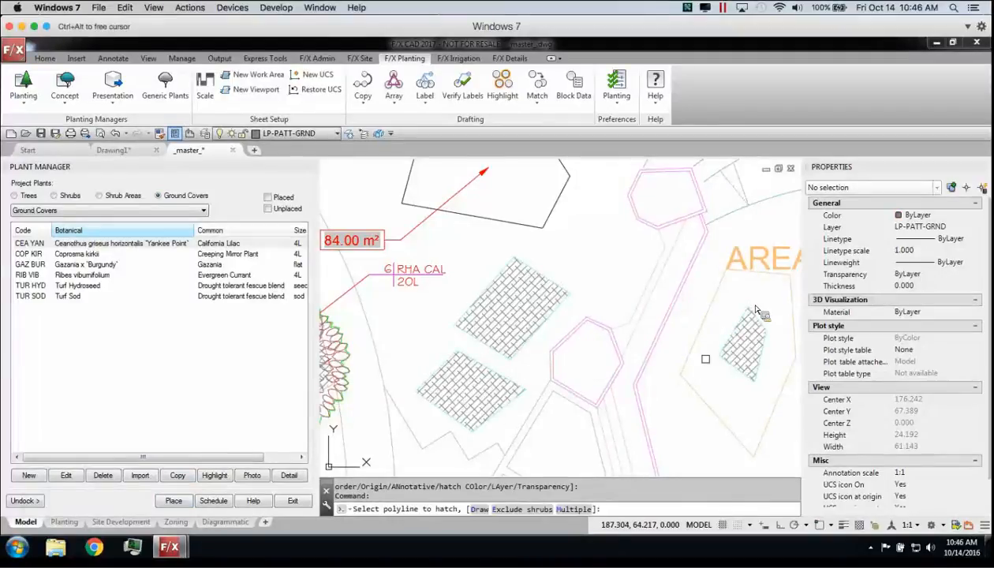
pyautogui.press('Return')
pyautogui.click(741, 351)
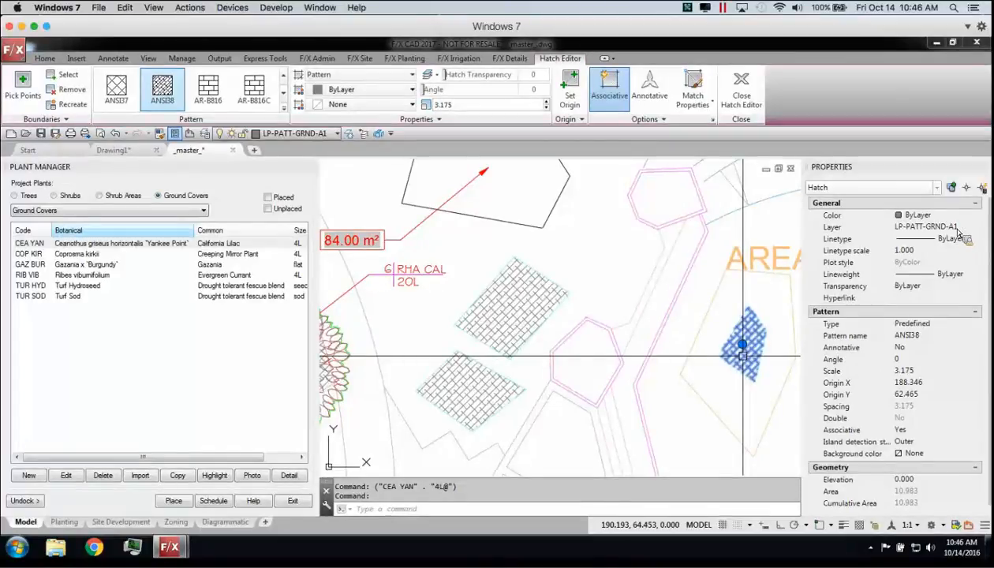
# Freeze the layer of the ground cover hatch inside AREA1, and restore the previous layer state
pyautogui.press('Escape')
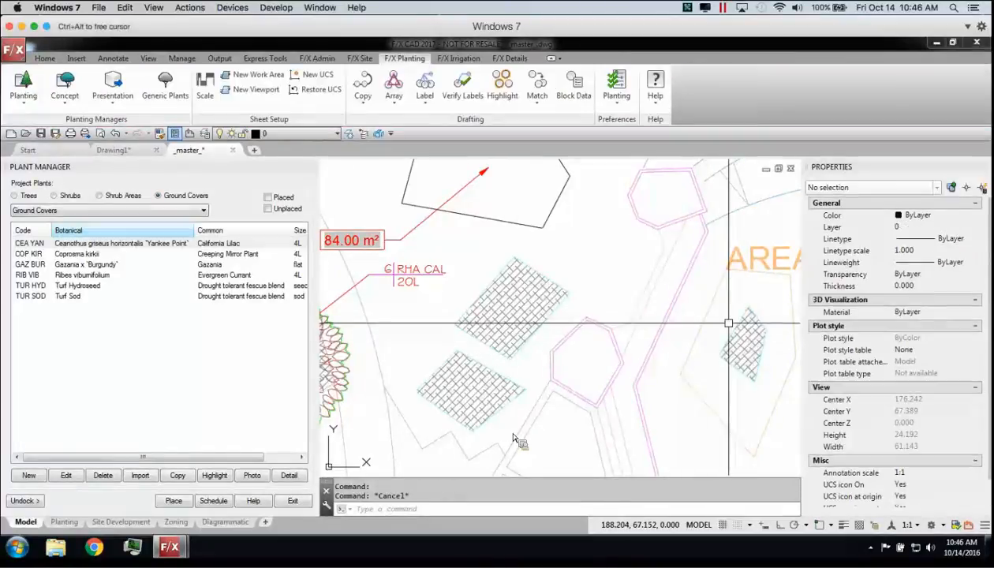
pyautogui.click(348, 133)
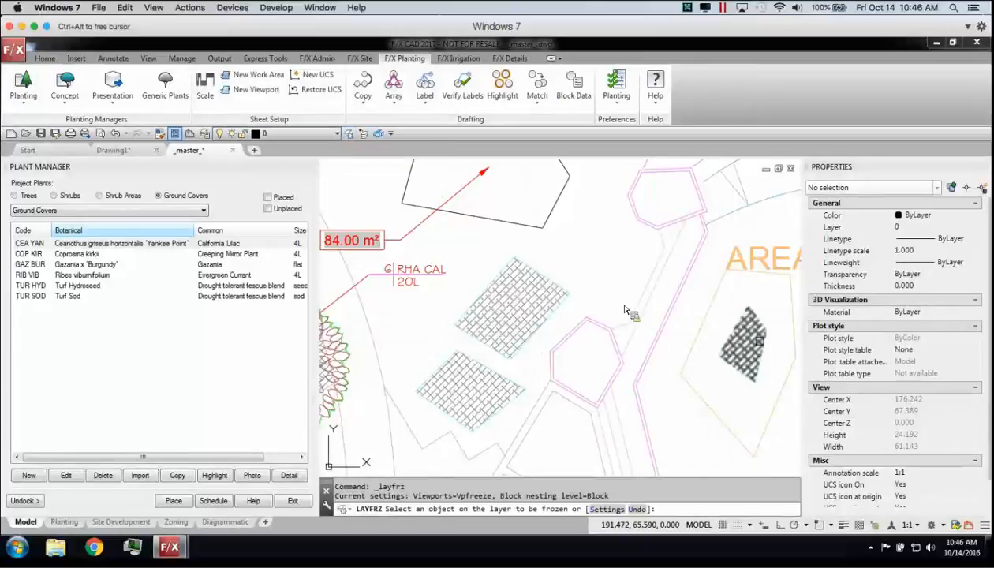
pyautogui.click(756, 340)
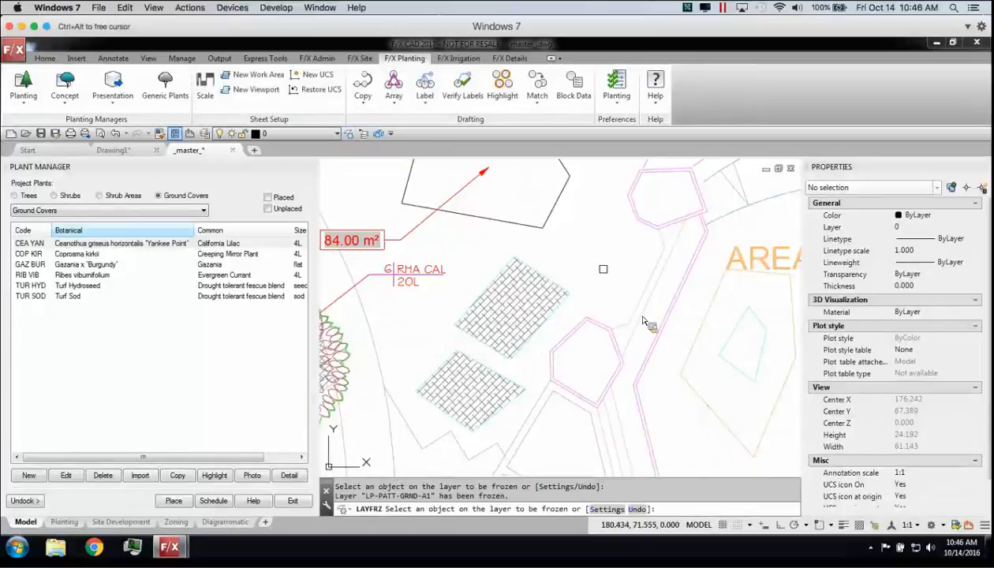
pyautogui.press('Return')
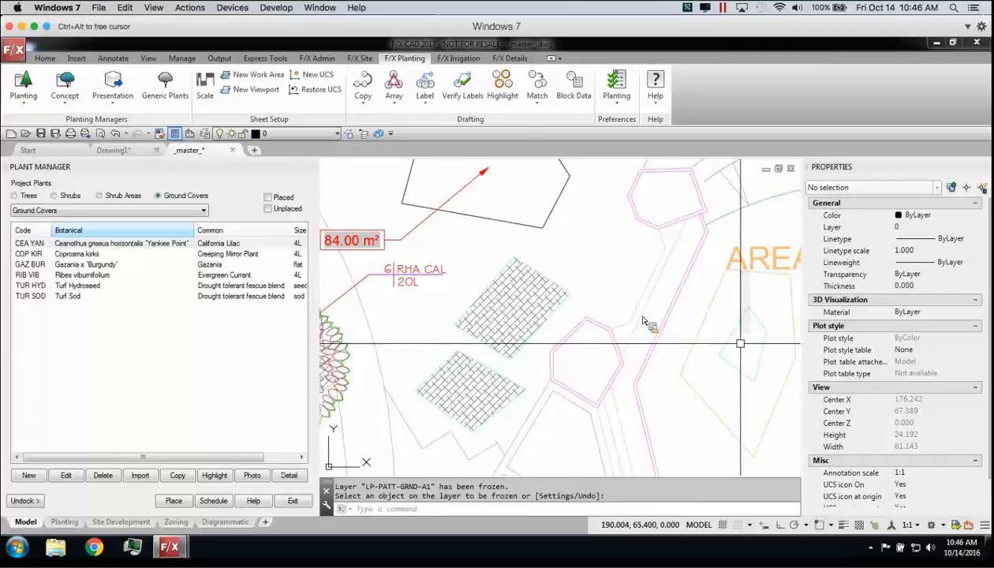
pyautogui.click(363, 133)
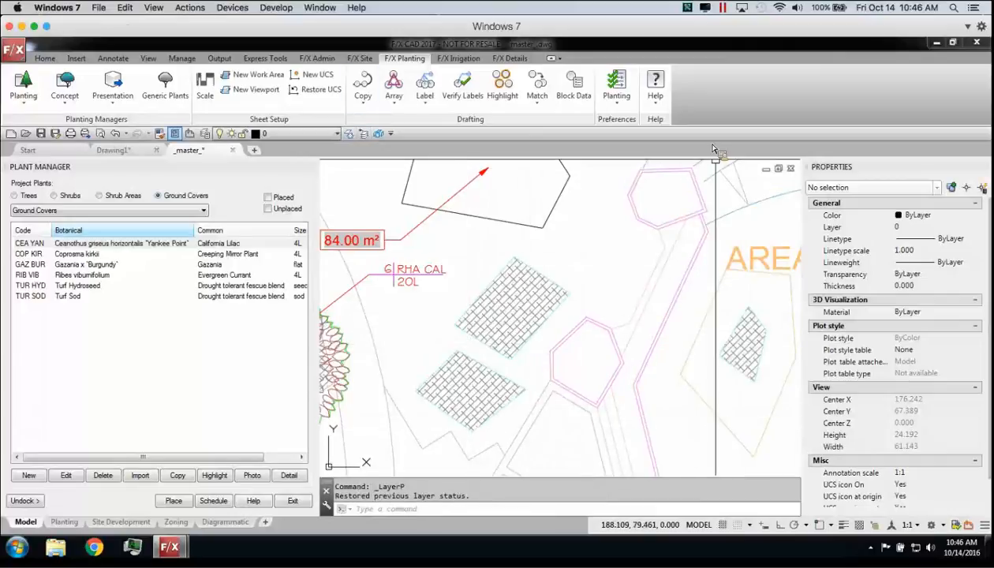
# Examine the irrigation head layers in the general preferences, comparing LI-HEAD-ROTR-SHRB with LI-HEAD-ROTR-TURF
pyautogui.click(316, 59)
pyautogui.click(313, 88)
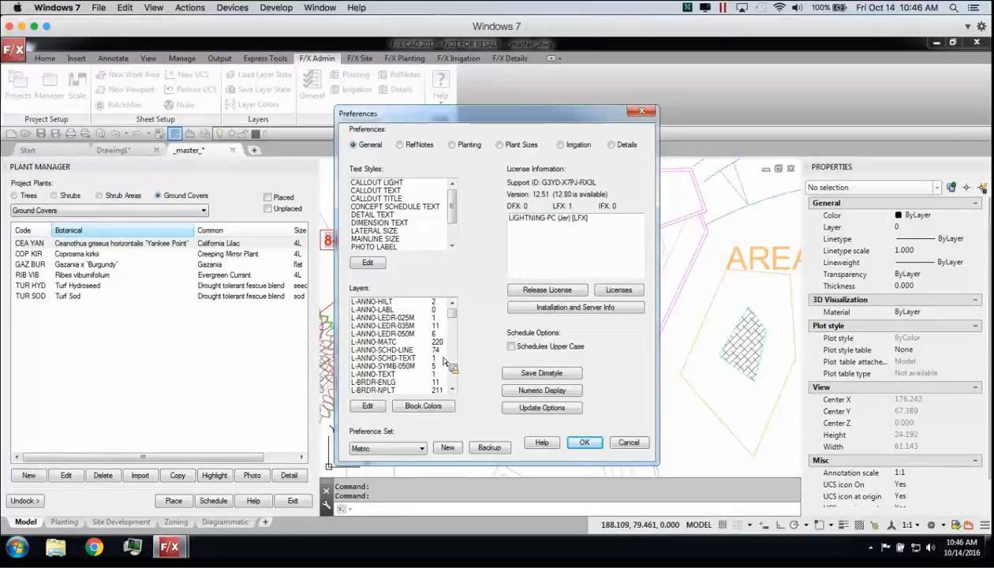
pyautogui.moveTo(452, 318); pyautogui.dragTo(452, 347)
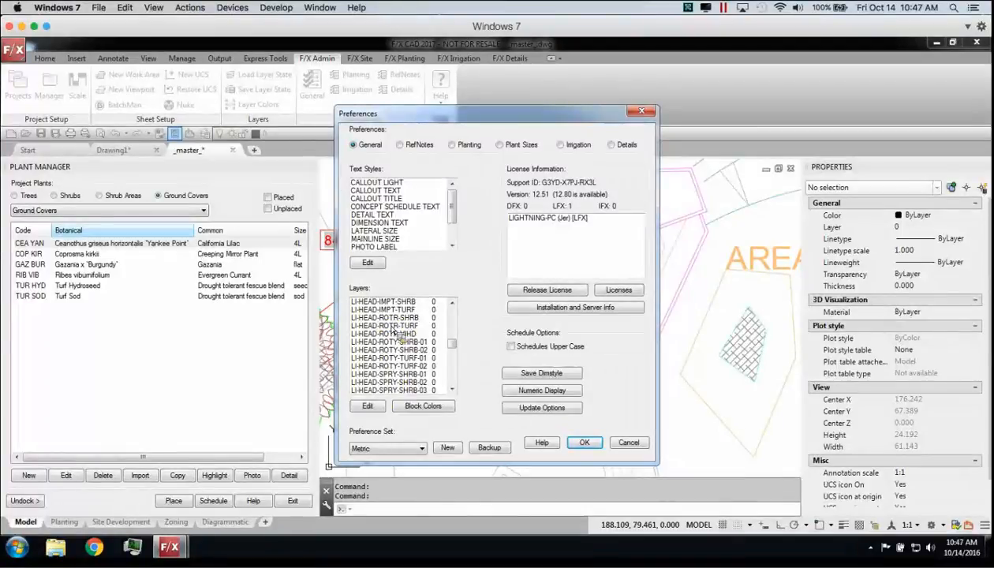
pyautogui.click(396, 327)
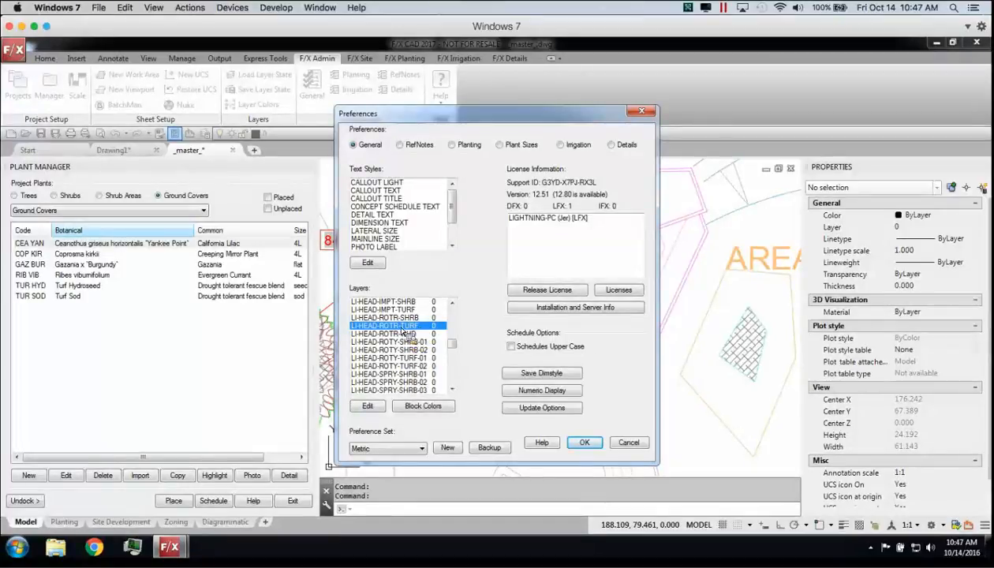
pyautogui.press('Up')
pyautogui.click(402, 324)
pyautogui.click(403, 320)
pyautogui.click(401, 325)
pyautogui.click(403, 320)
pyautogui.click(401, 325)
pyautogui.click(402, 320)
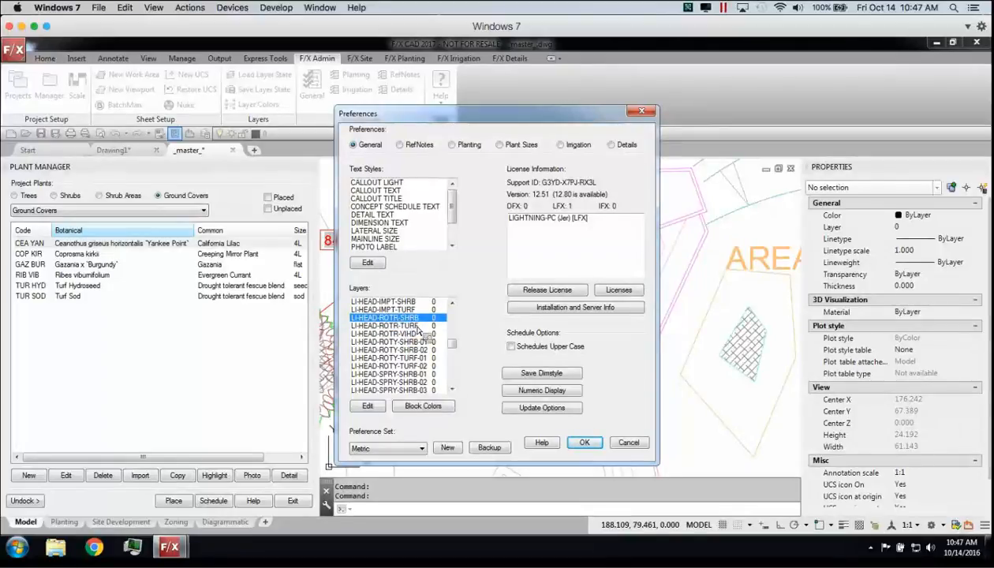
pyautogui.click(419, 326)
pyautogui.click(420, 318)
pyautogui.click(420, 325)
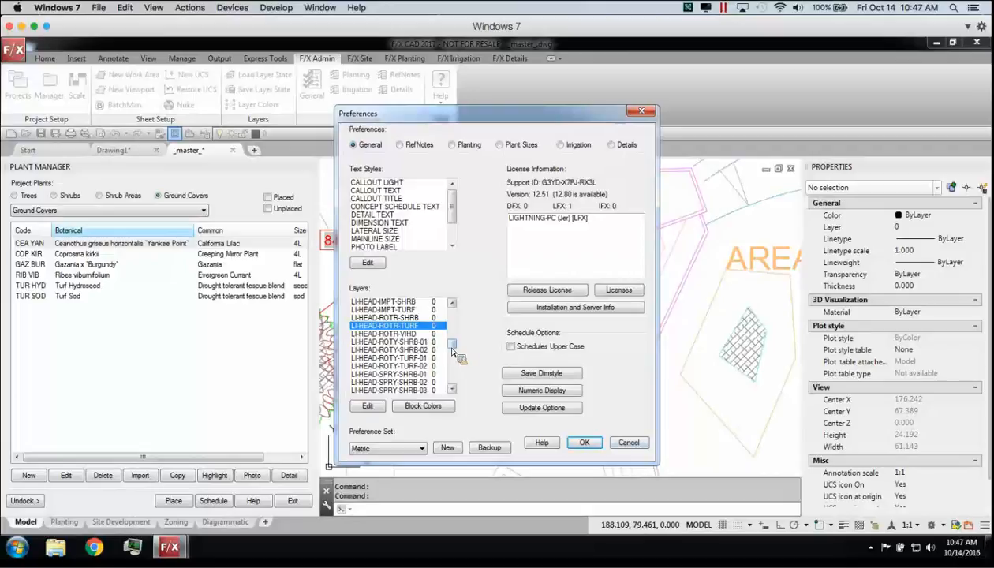
# Compare the LK-ANNO-CODE-SHRB and LK-ANNO-CODE-TREE layers, and leave the preferences without saving
pyautogui.scroll(-3, 457, 353)
pyautogui.scroll(-6, 456, 352)
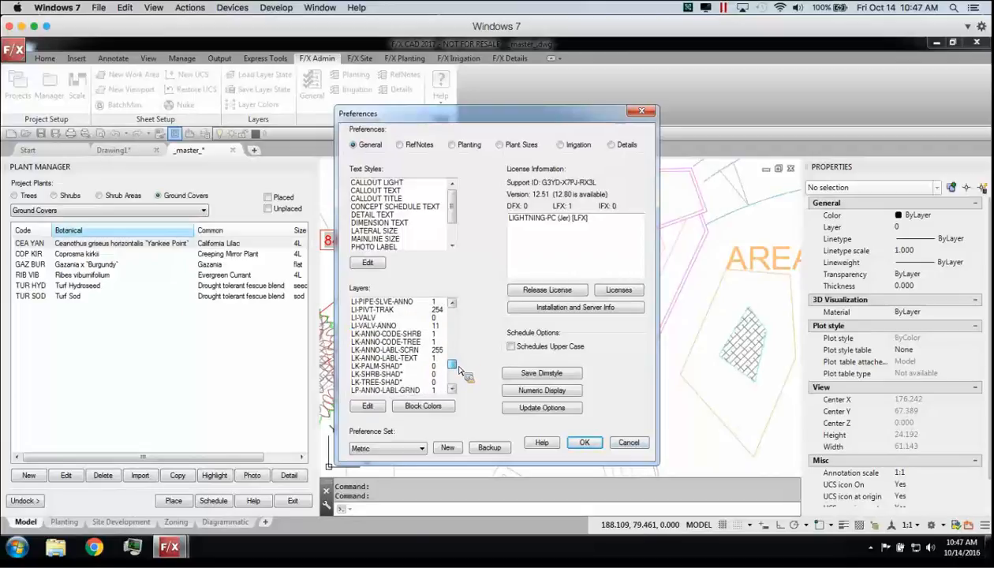
pyautogui.scroll(-1, 461, 371)
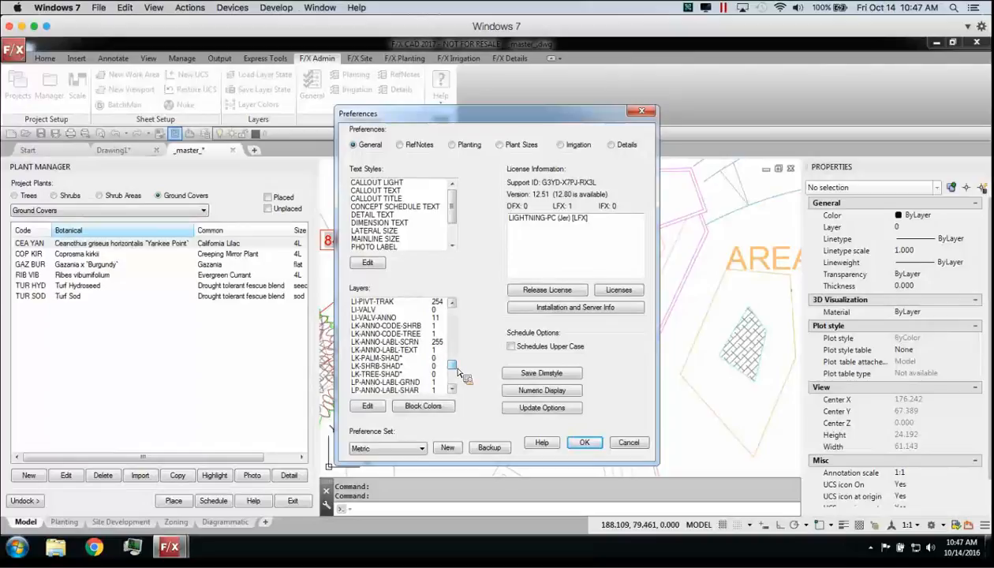
pyautogui.click(381, 326)
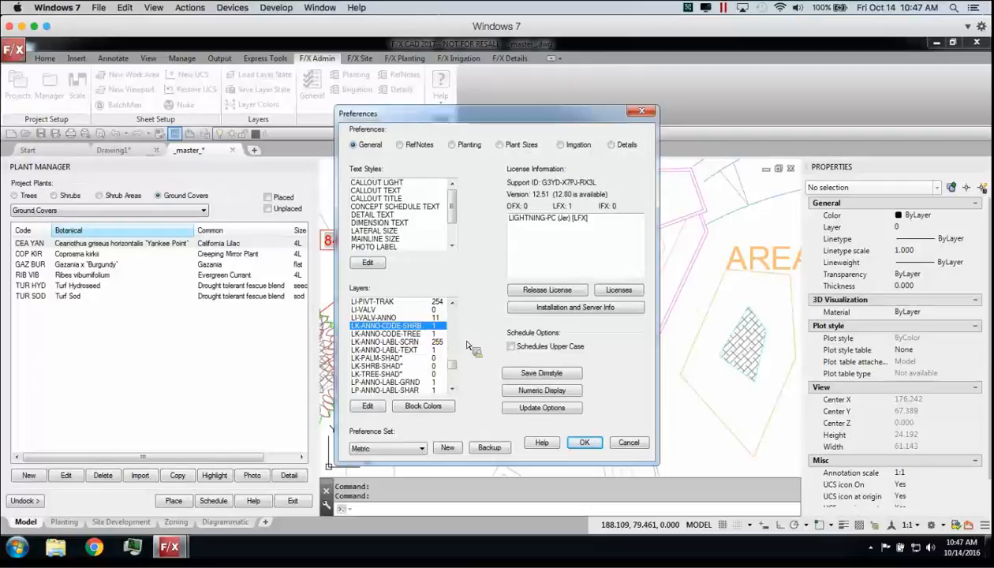
pyautogui.click(373, 335)
pyautogui.click(403, 327)
pyautogui.click(426, 335)
pyautogui.click(411, 328)
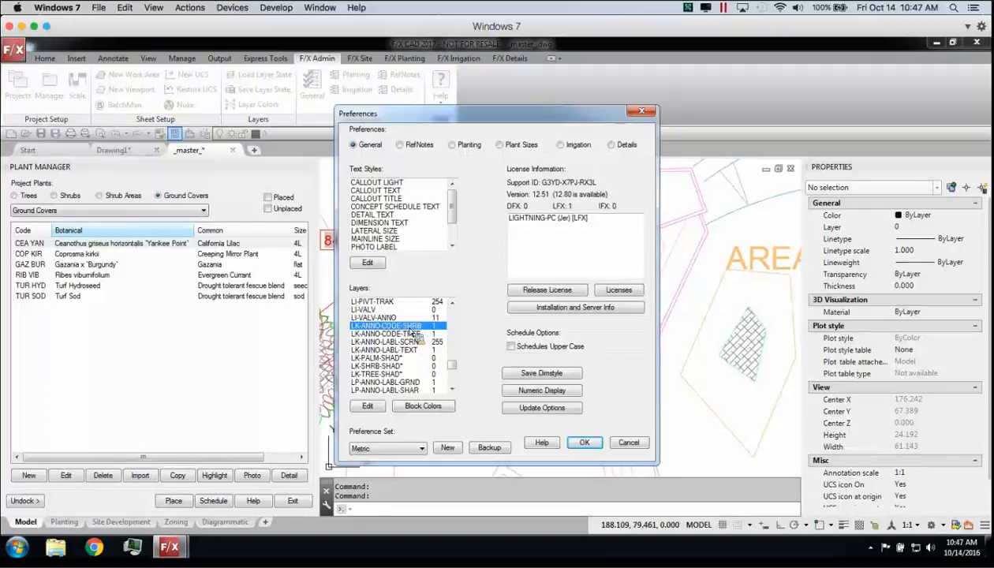
pyautogui.click(413, 334)
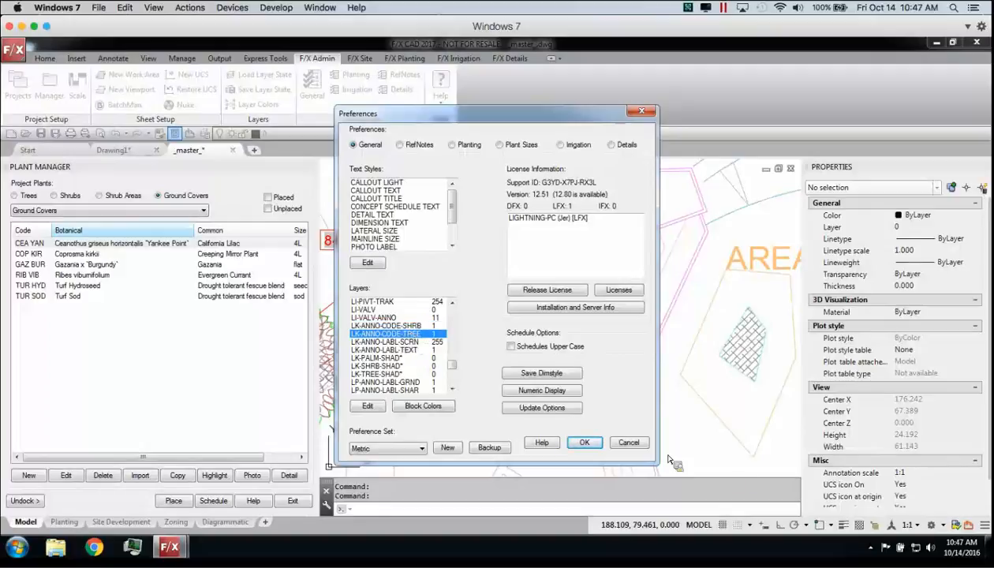
pyautogui.click(641, 447)
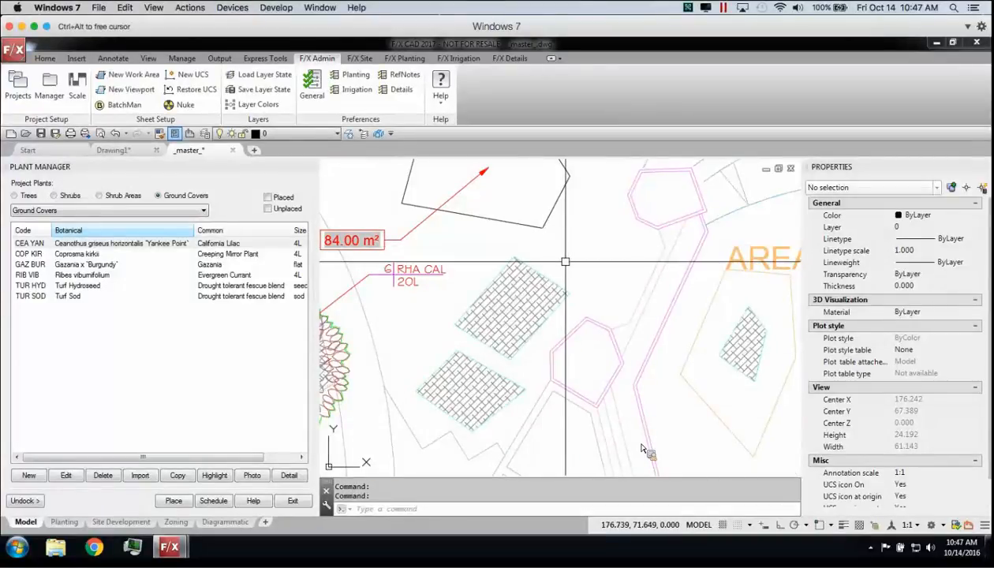
# Start a Spot Elevation callout with its arrow point in the open space just east of the black polygon
pyautogui.scroll(-8, 567, 256)
pyautogui.moveTo(584, 248); pyautogui.dragTo(500, 247, button='middle')
pyautogui.scroll(4, 473, 260)
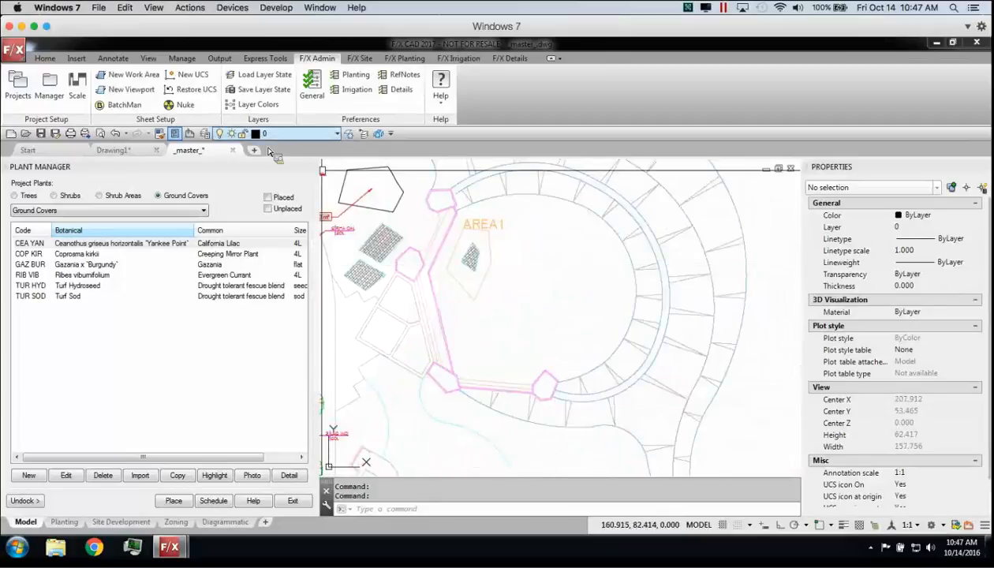
pyautogui.click(359, 58)
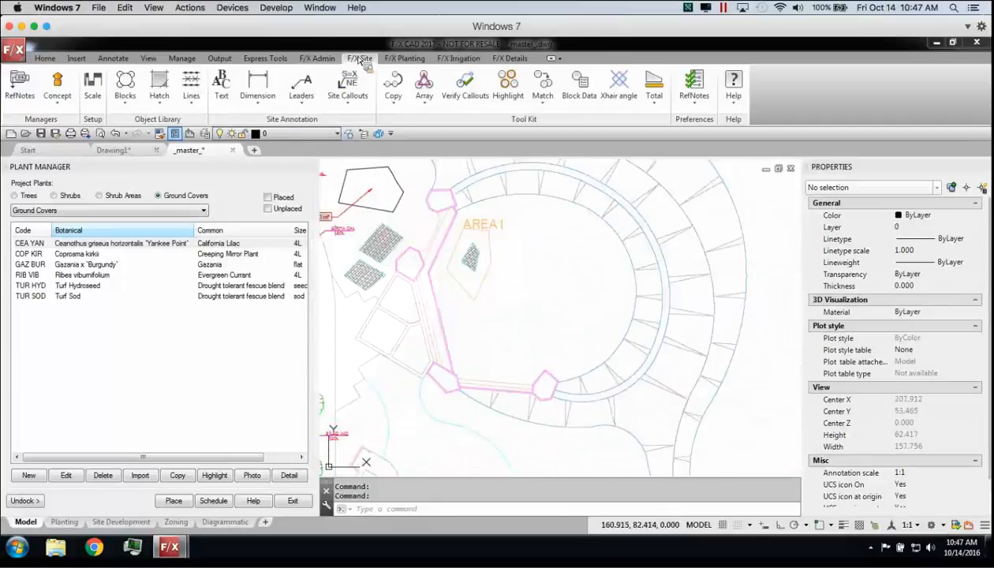
pyautogui.click(346, 100)
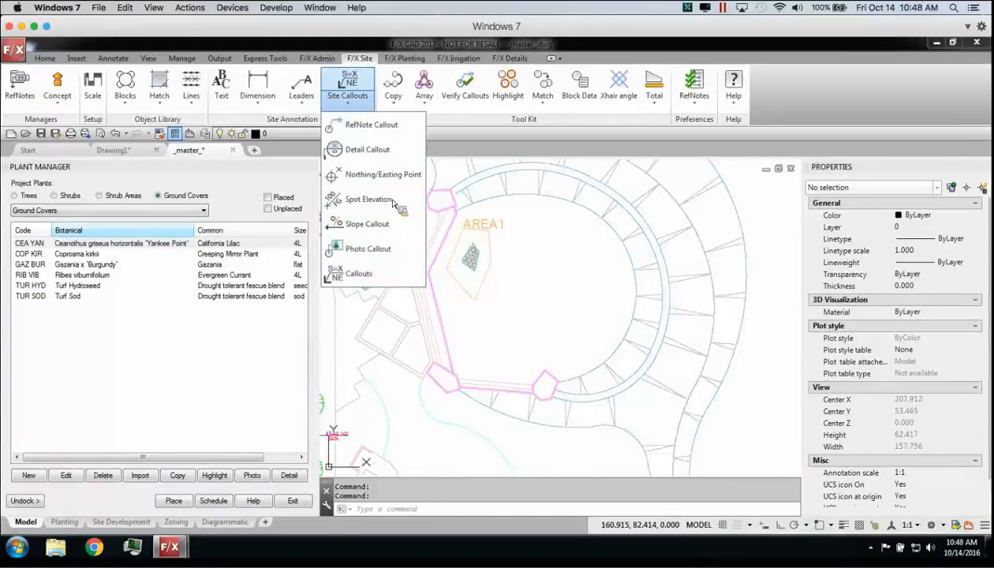
pyautogui.click(512, 289)
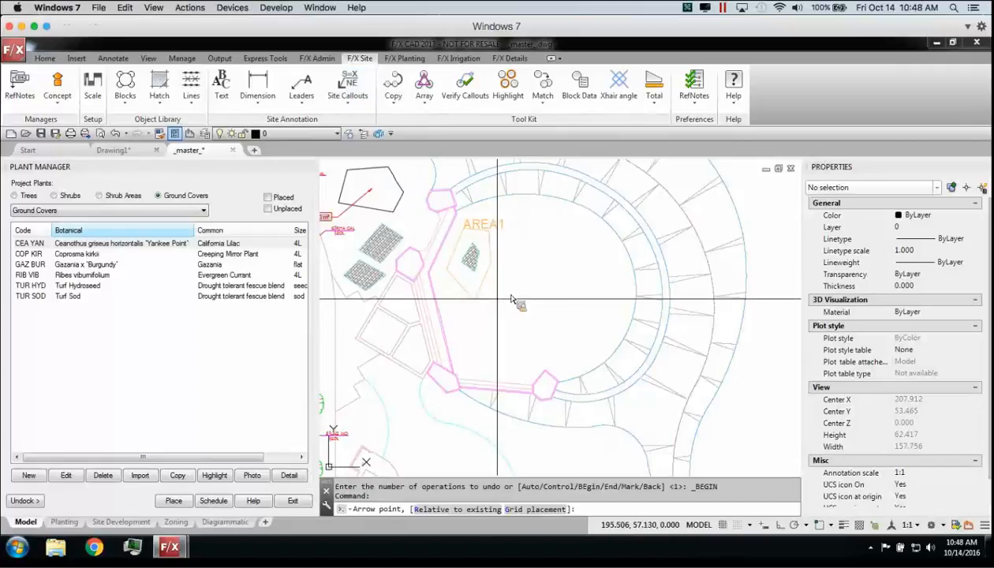
pyautogui.moveTo(434, 247); pyautogui.dragTo(505, 333, button='middle')
pyautogui.scroll(5, 502, 308)
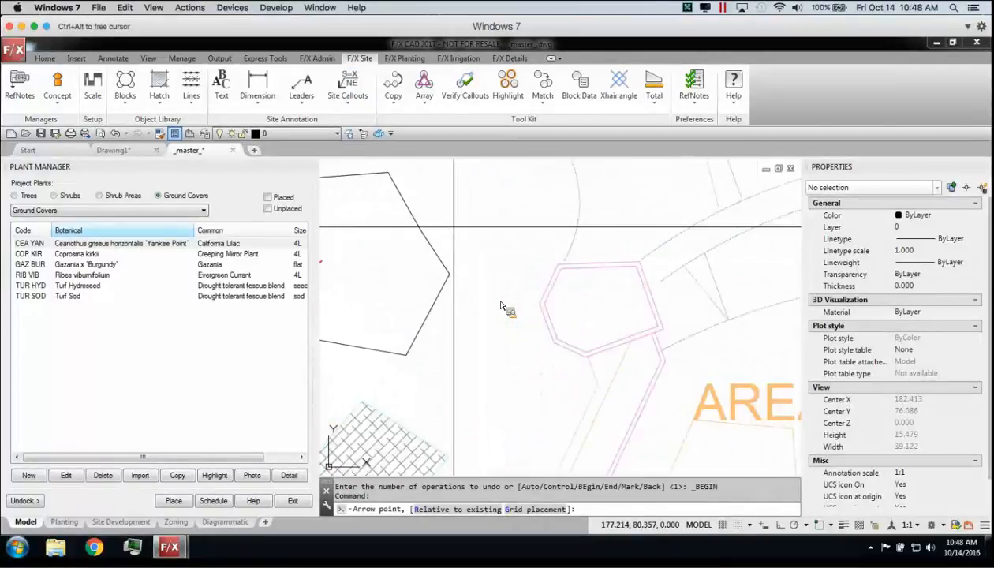
pyautogui.click(505, 311)
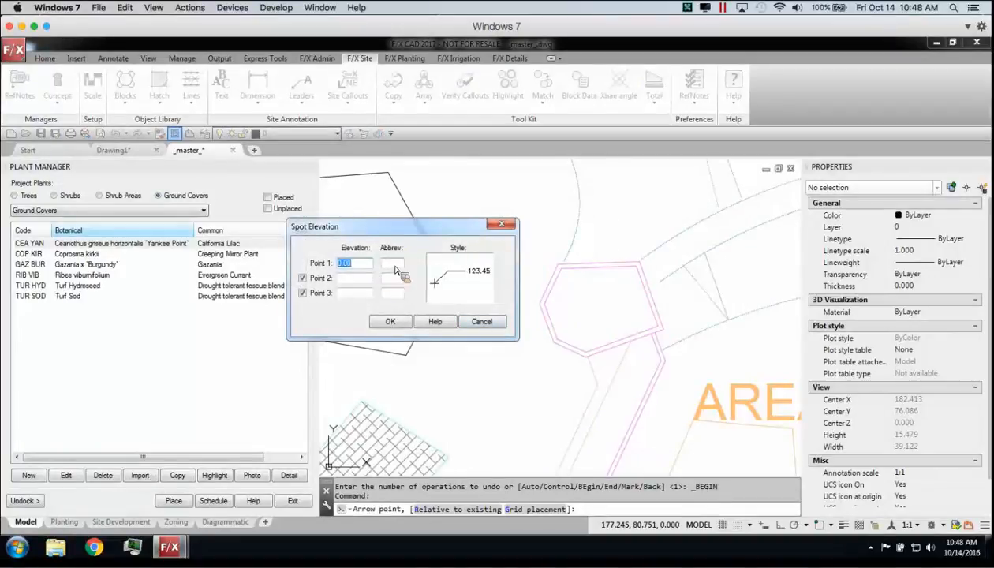
# Give the spot elevation abbreviation AB for point 1, 10 BG for point 2 and 12 TW for point 3
pyautogui.write('AB')
pyautogui.click(341, 278)
pyautogui.write('10')
pyautogui.click(397, 282)
pyautogui.write('BG')
pyautogui.click(355, 293)
pyautogui.write('12')
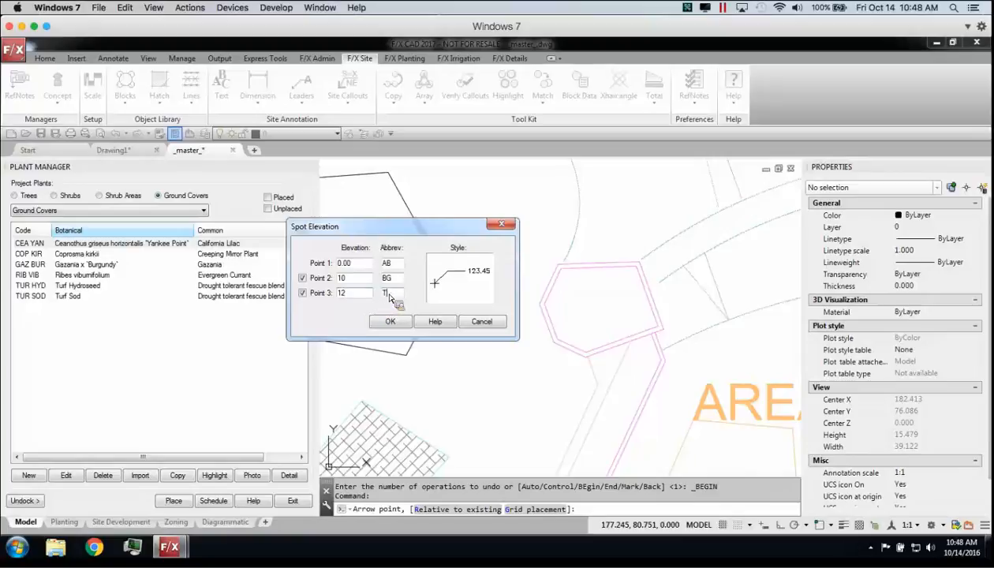
pyautogui.write('TW')
# View the callout styles without changing the current one, and place the spot elevation text above and east of its arrow point
pyautogui.click(451, 288)
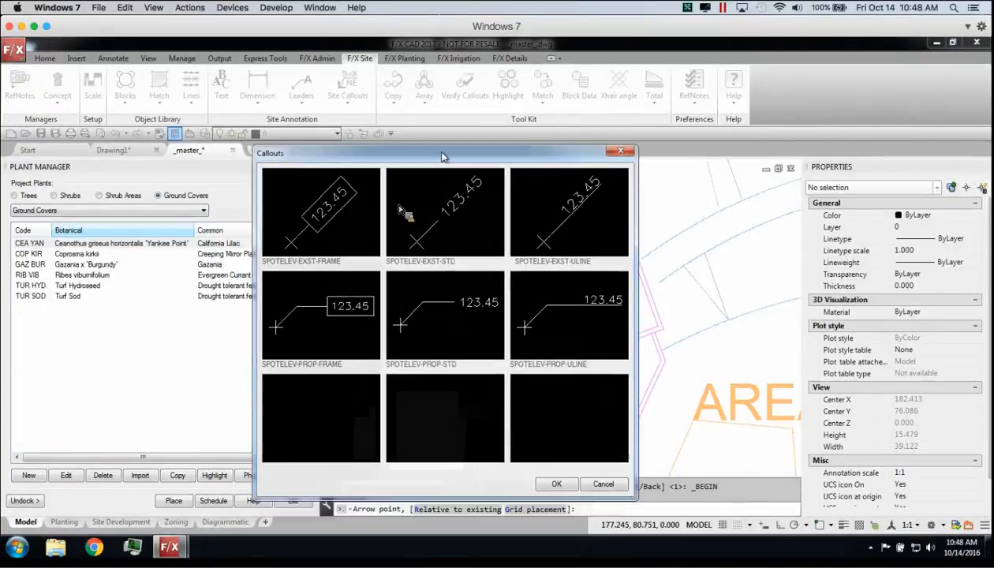
pyautogui.click(603, 484)
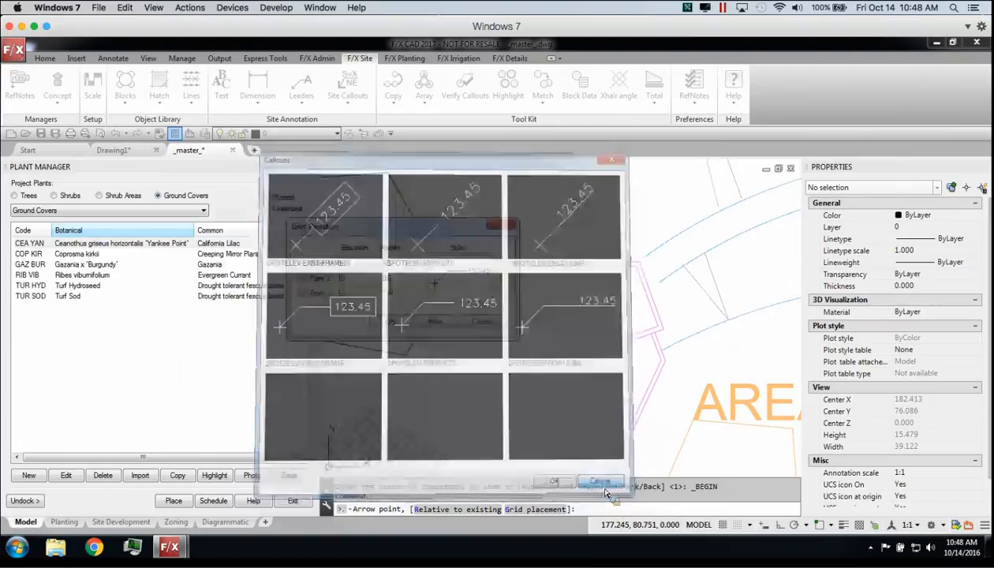
pyautogui.click(380, 326)
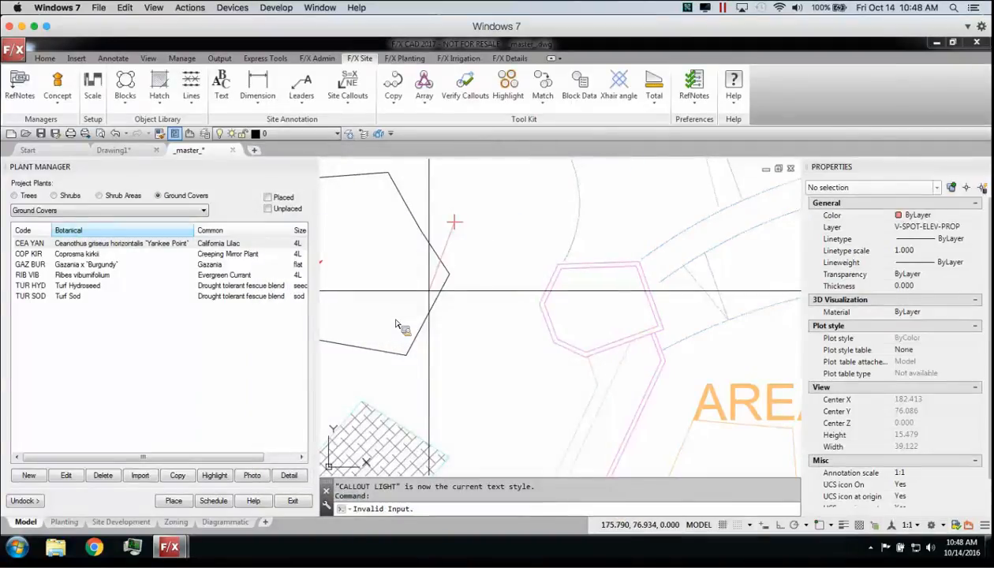
pyautogui.click(455, 222)
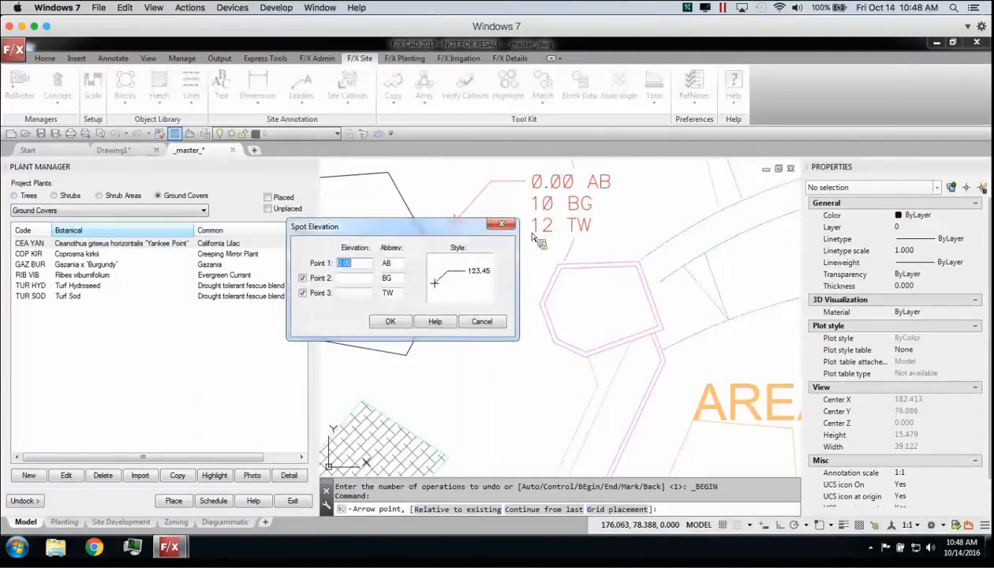
pyautogui.click(484, 322)
# Stretch the spot elevation callout's leader elbow and text upward, keeping the arrow point in place
pyautogui.moveTo(542, 311); pyautogui.dragTo(437, 390, button='middle')
pyautogui.click(446, 305)
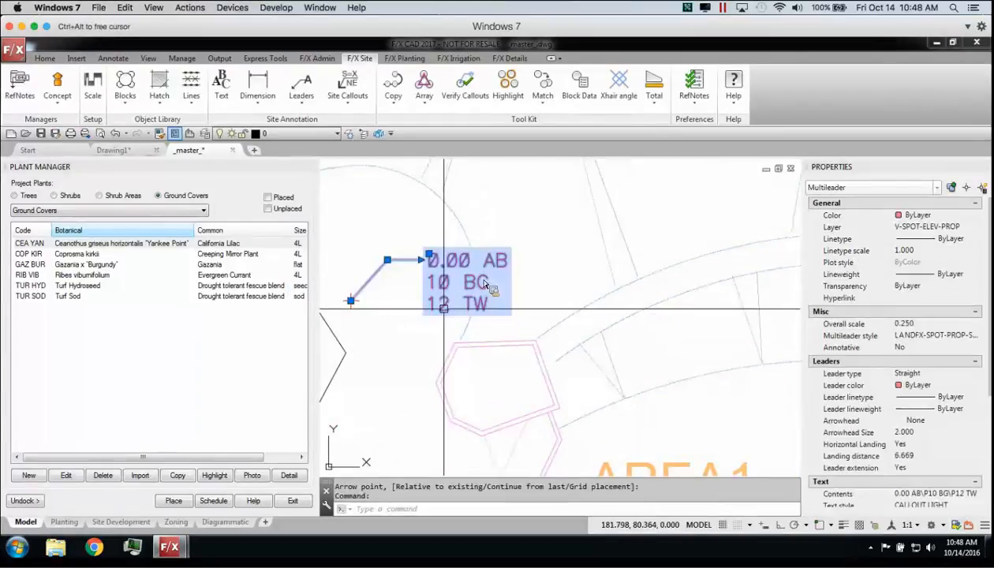
pyautogui.moveTo(467, 240); pyautogui.dragTo(550, 259, button='middle')
pyautogui.press('Escape')
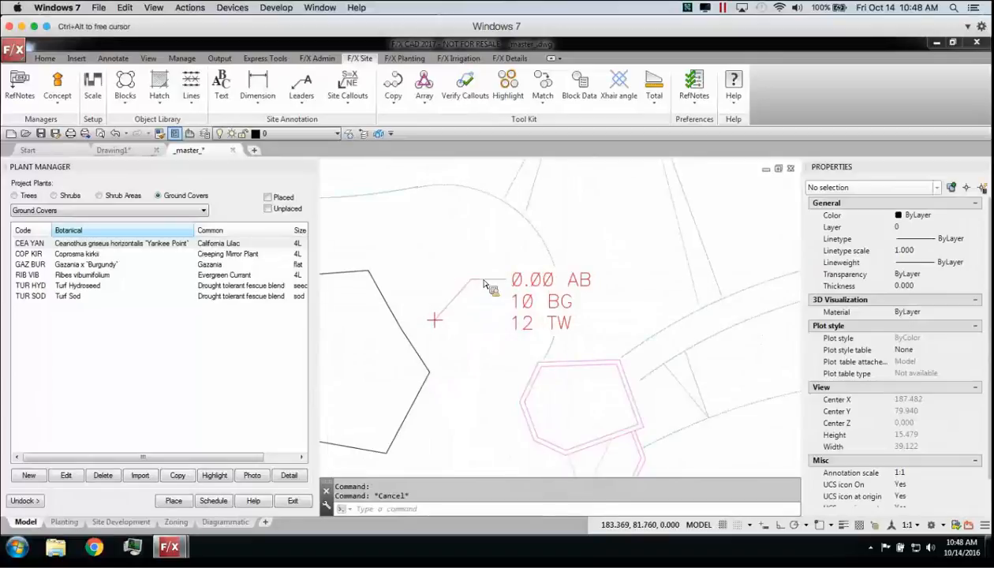
pyautogui.scroll(2, 484, 284)
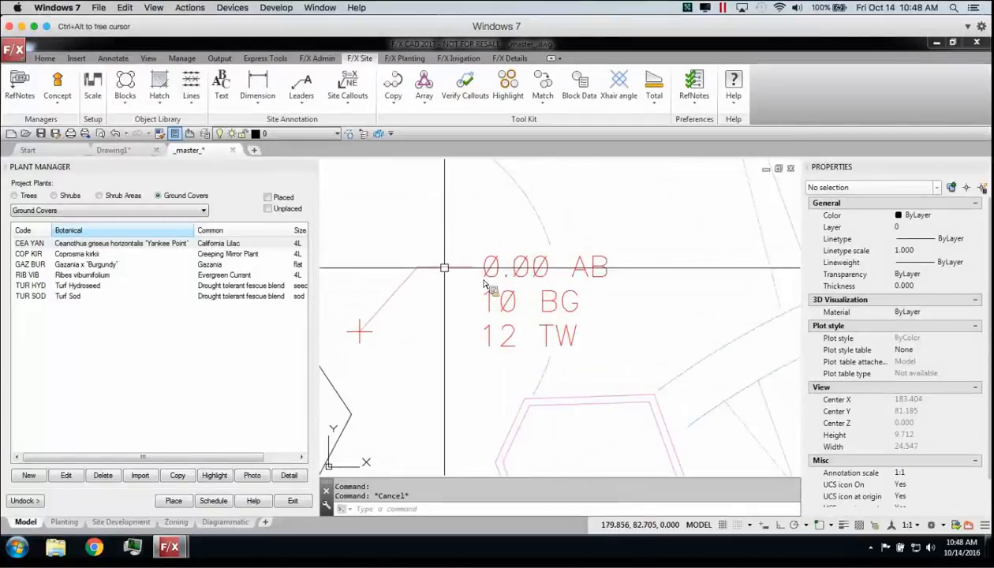
pyautogui.click(448, 273)
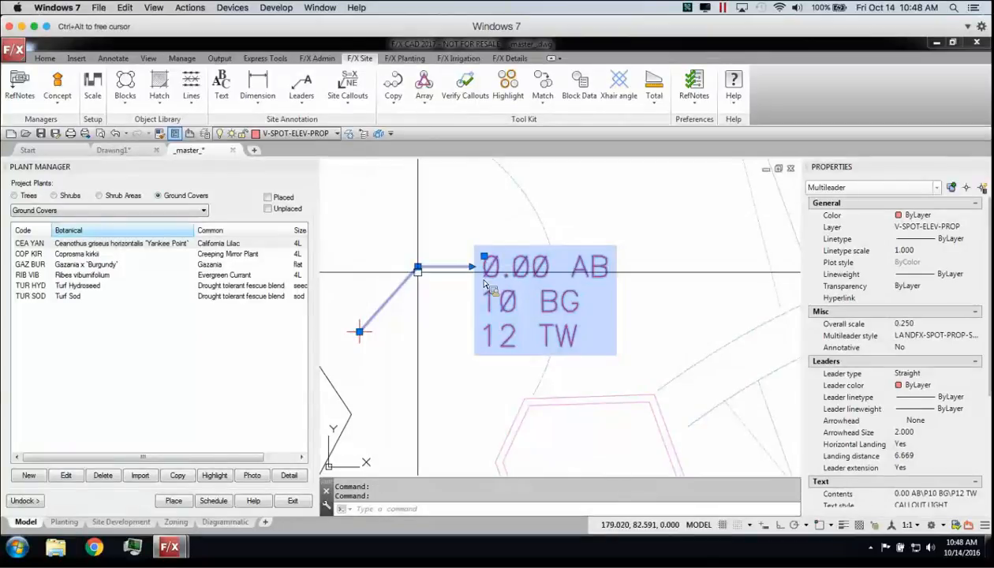
pyautogui.click(418, 266)
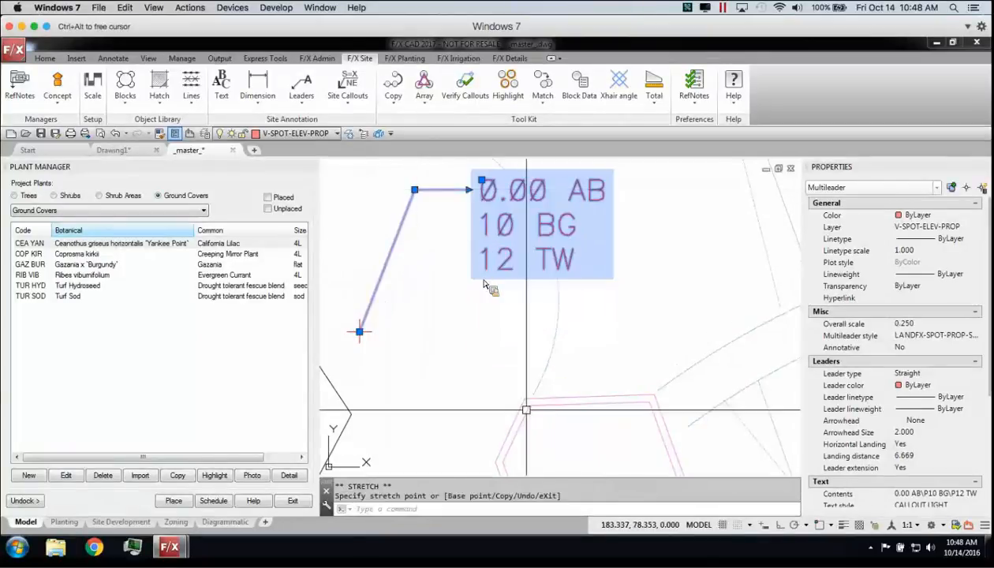
pyautogui.moveTo(463, 356); pyautogui.dragTo(532, 364, button='middle')
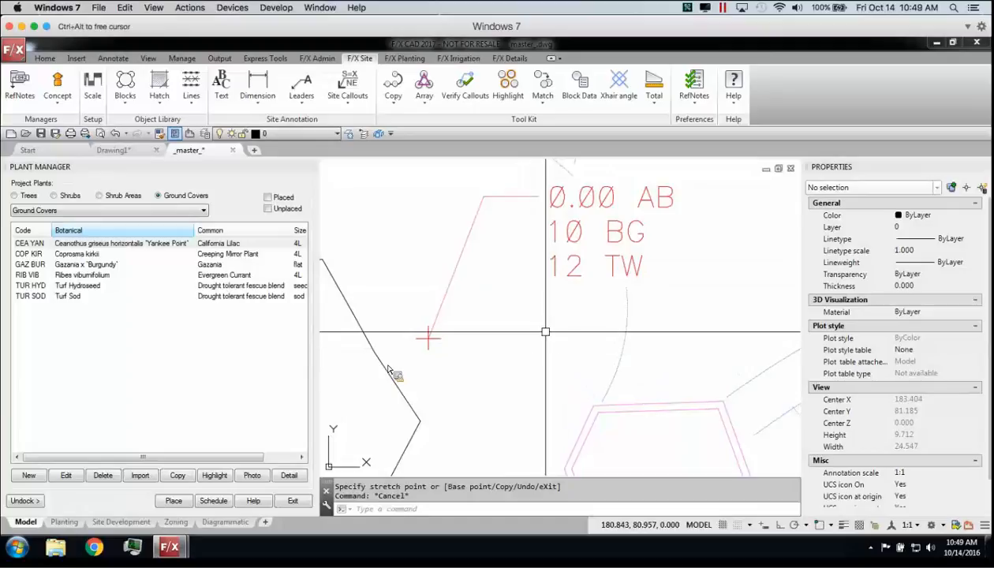
pyautogui.scroll(-2, 457, 331)
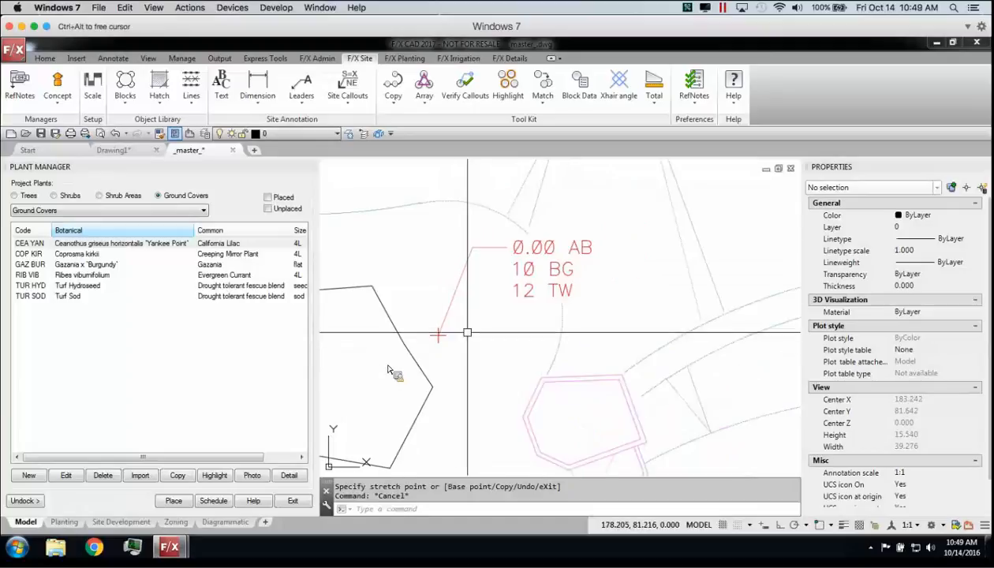
pyautogui.moveTo(480, 360); pyautogui.dragTo(457, 306, button='middle')
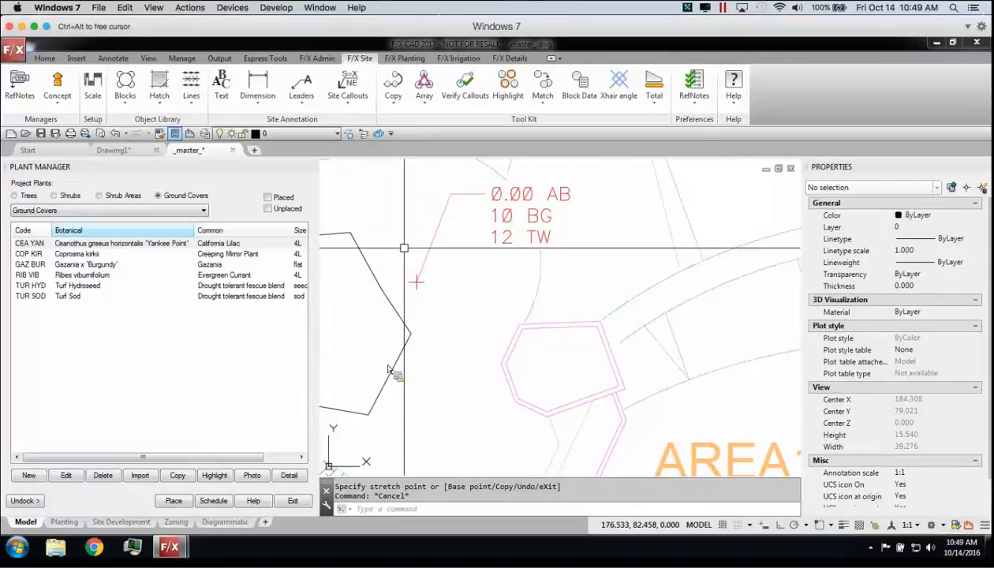
# Draw an open, seven-point black polyline inside the curved area east of the AREA1 label
pyautogui.scroll(-2, 404, 248)
pyautogui.write('pl')
pyautogui.press('Return')
pyautogui.click(593, 311)
pyautogui.click(746, 396)
pyautogui.click(726, 446)
pyautogui.click(667, 461)
pyautogui.click(609, 417)
pyautogui.click(597, 395)
pyautogui.click(581, 373)
pyautogui.press('Return')
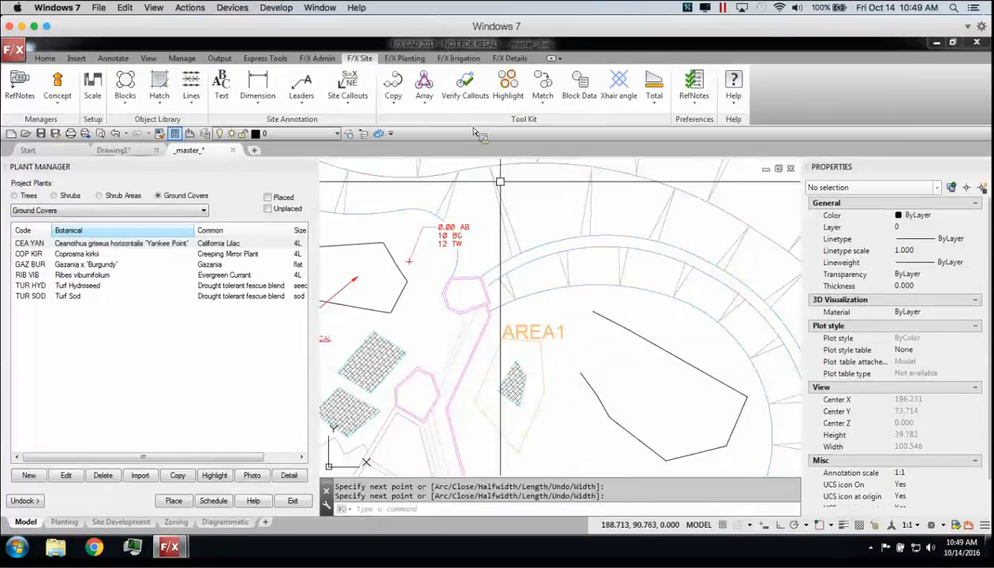
# Place the Site Amenities boulder block BOULDER-100D-001 at the upper starting end of the new polyline
pyautogui.click(125, 86)
pyautogui.click(150, 124)
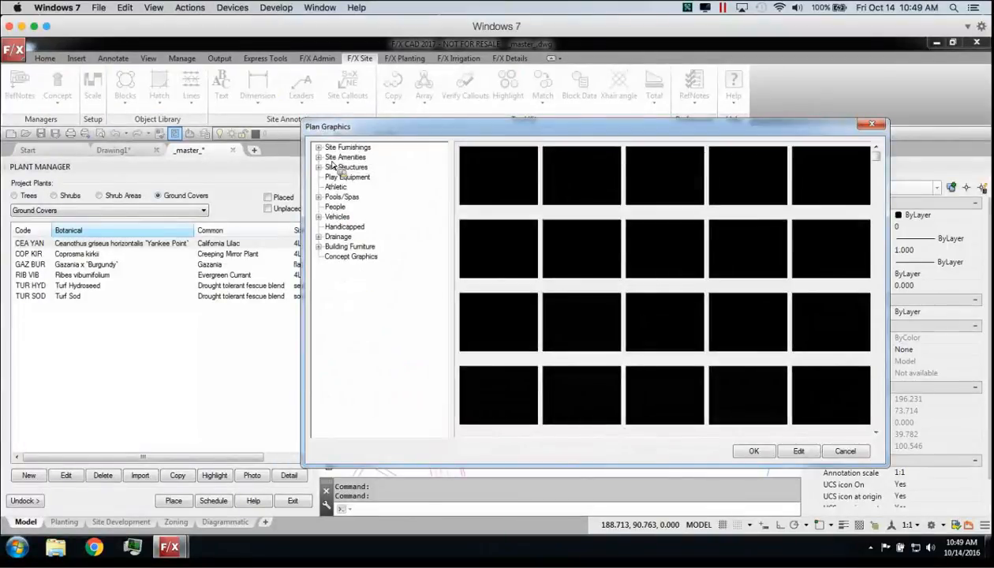
pyautogui.click(319, 157)
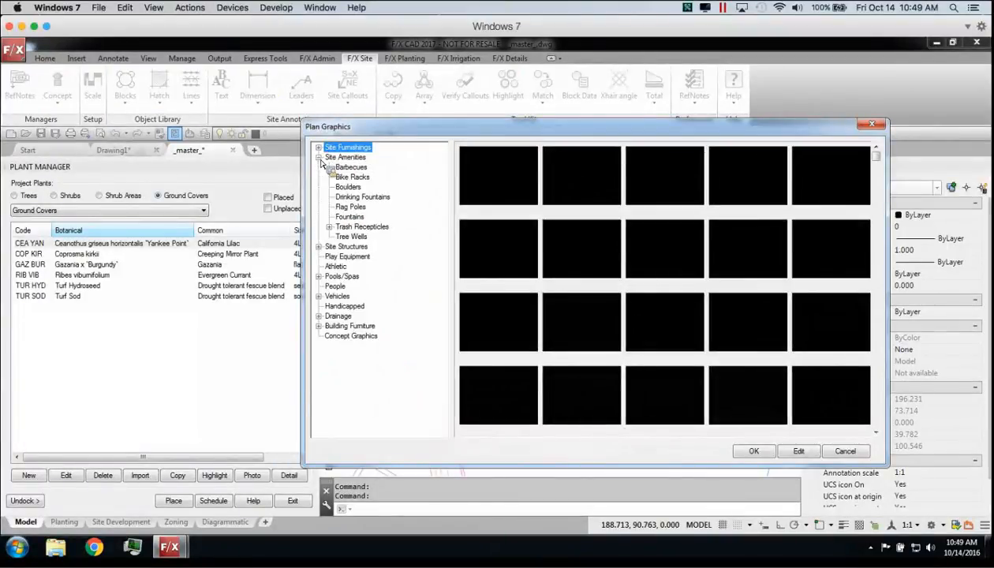
pyautogui.click(351, 188)
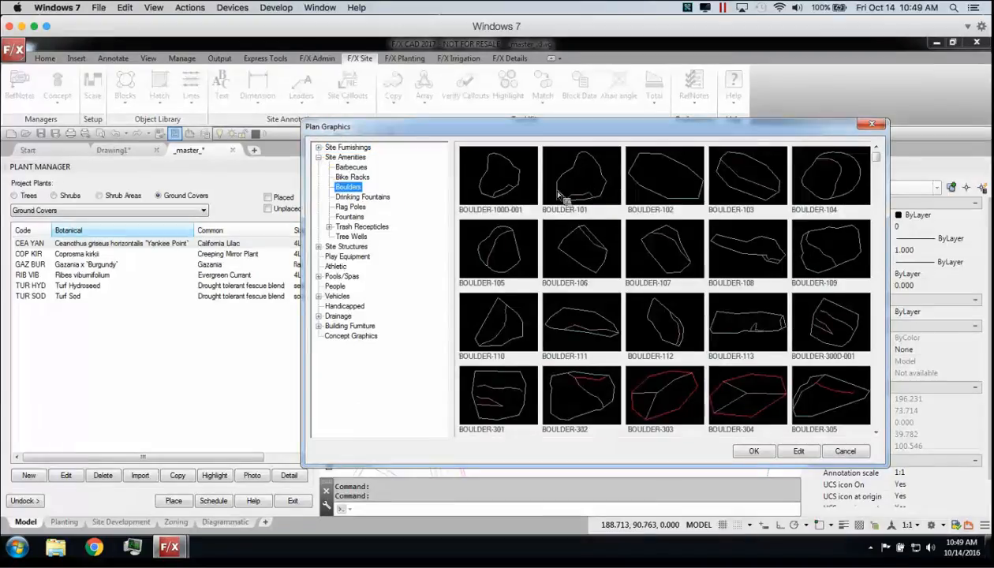
pyautogui.click(484, 195)
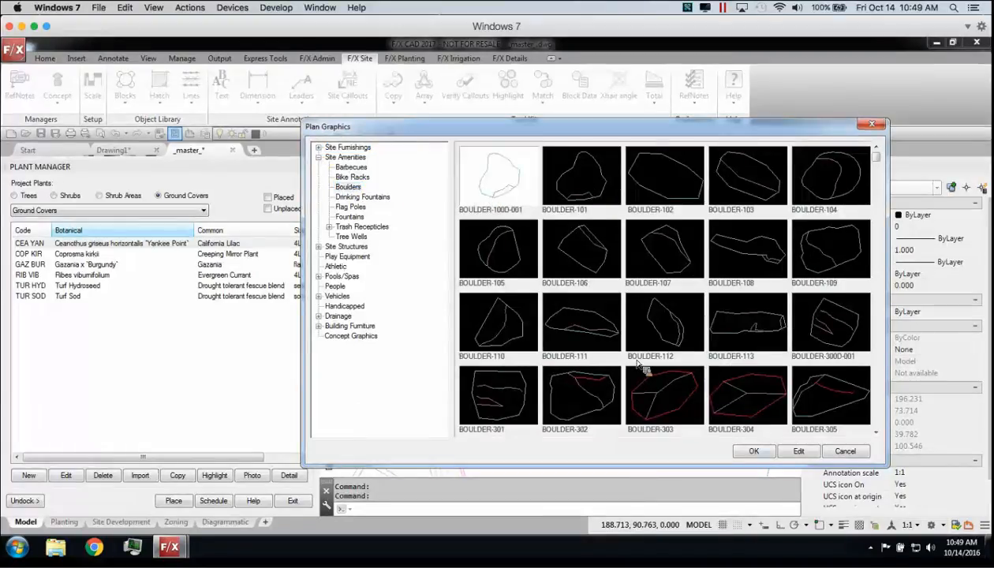
pyautogui.click(754, 451)
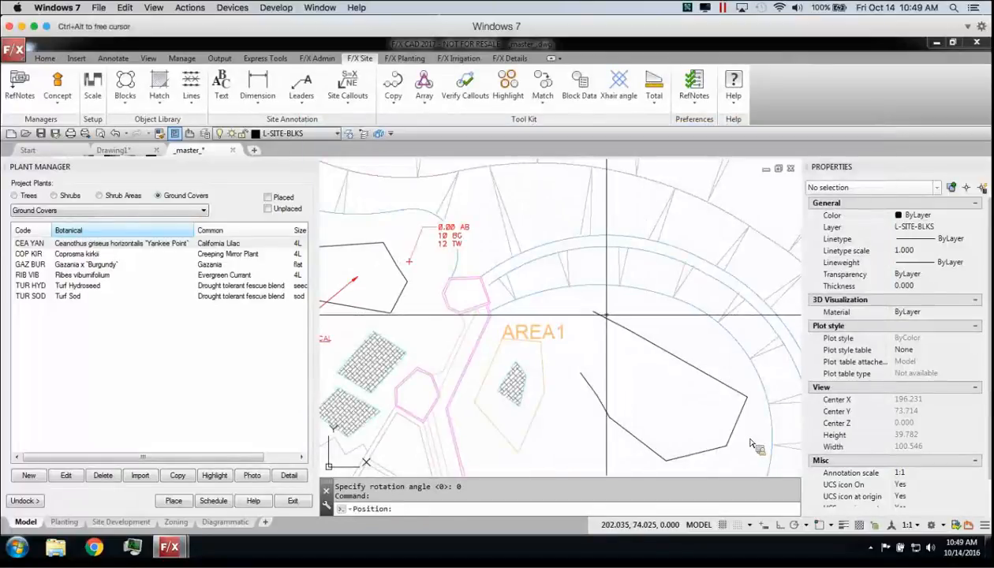
pyautogui.click(555, 299)
pyautogui.click(575, 320)
pyautogui.press('Escape')
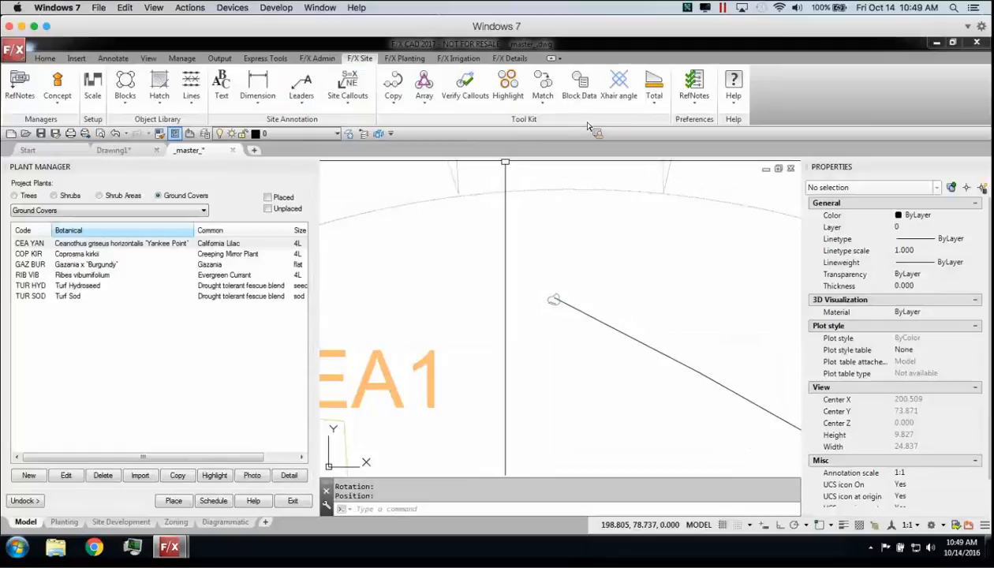
# Copy the boulder along the polyline using Best fit spacing with random rotation
pyautogui.click(392, 105)
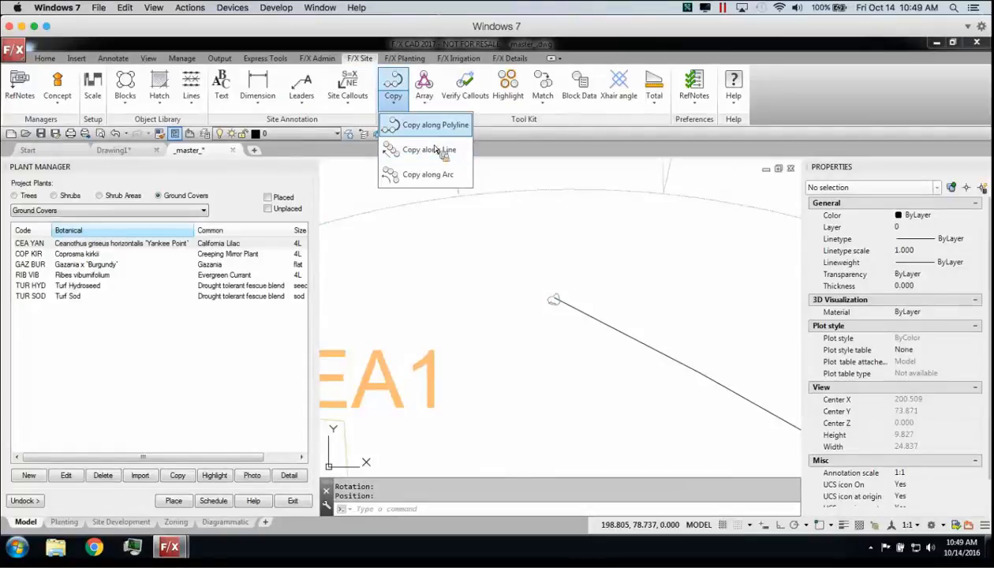
pyautogui.click(553, 301)
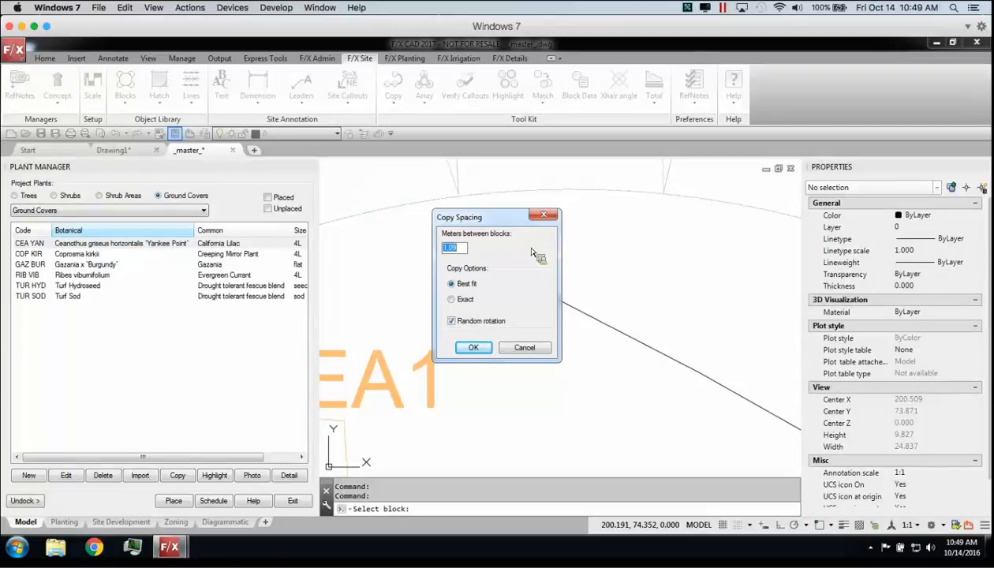
pyautogui.click(478, 347)
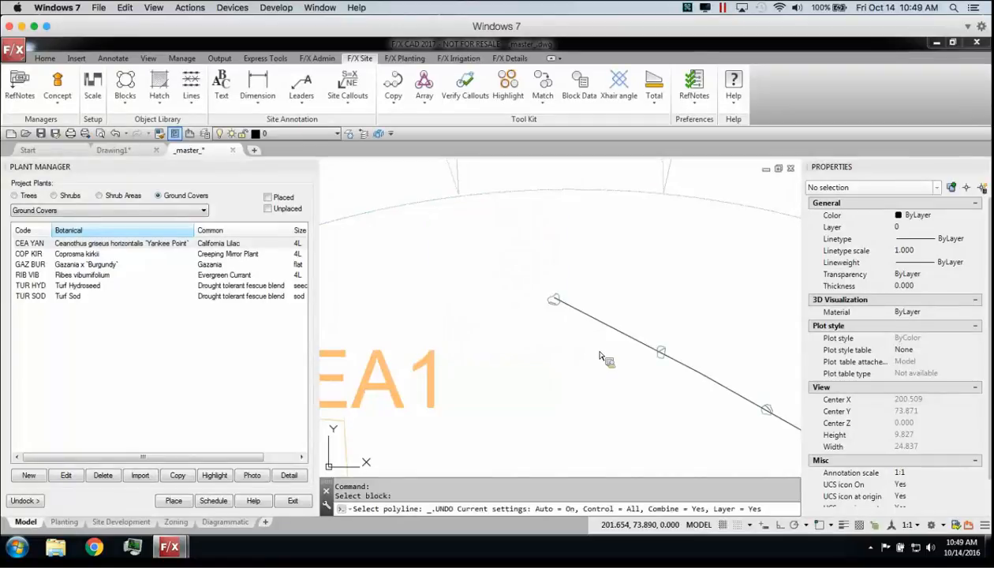
# Examine the spacing and rotation of the boulder copies along the whole polyline
pyautogui.scroll(-2, 580, 341)
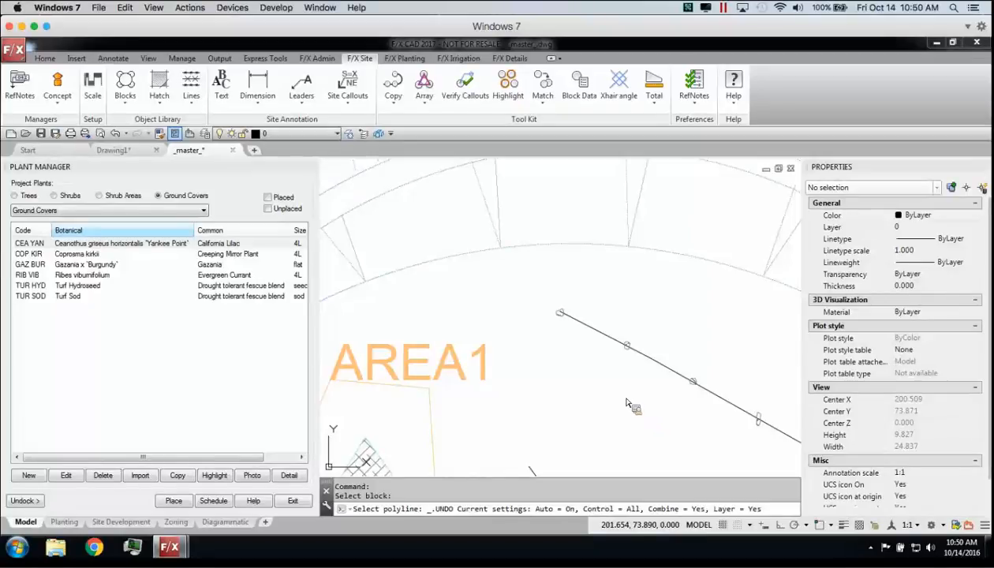
pyautogui.scroll(-5, 627, 400)
pyautogui.moveTo(665, 417); pyautogui.dragTo(628, 387, button='middle')
pyautogui.scroll(8, 605, 406)
pyautogui.moveTo(383, 310)
pyautogui.mouseDown(button='middle')
pyautogui.moveTo(683, 399)
pyautogui.moveTo(691, 426)
pyautogui.mouseUp(button='middle')
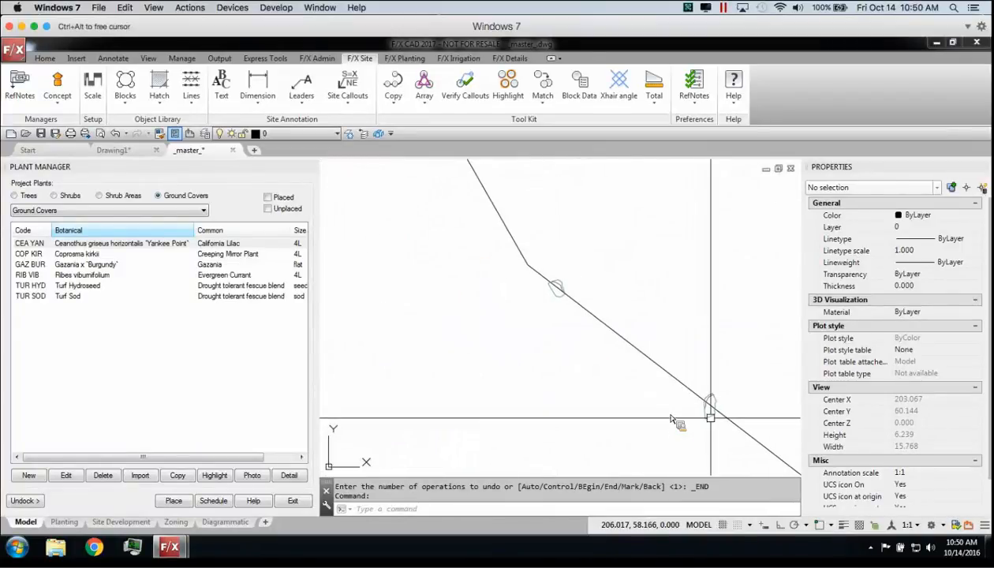
pyautogui.scroll(-2, 563, 327)
pyautogui.moveTo(489, 229); pyautogui.dragTo(575, 466, button='middle')
pyautogui.moveTo(717, 243); pyautogui.dragTo(455, 228, button='middle')
pyautogui.moveTo(661, 407); pyautogui.dragTo(447, 265, button='middle')
pyautogui.moveTo(509, 404)
pyautogui.mouseDown(button='middle')
pyautogui.moveTo(521, 373)
pyautogui.moveTo(614, 277)
pyautogui.moveTo(623, 313)
pyautogui.mouseUp(button='middle')
pyautogui.scroll(-3, 530, 349)
pyautogui.moveTo(476, 245); pyautogui.dragTo(526, 344, button='middle')
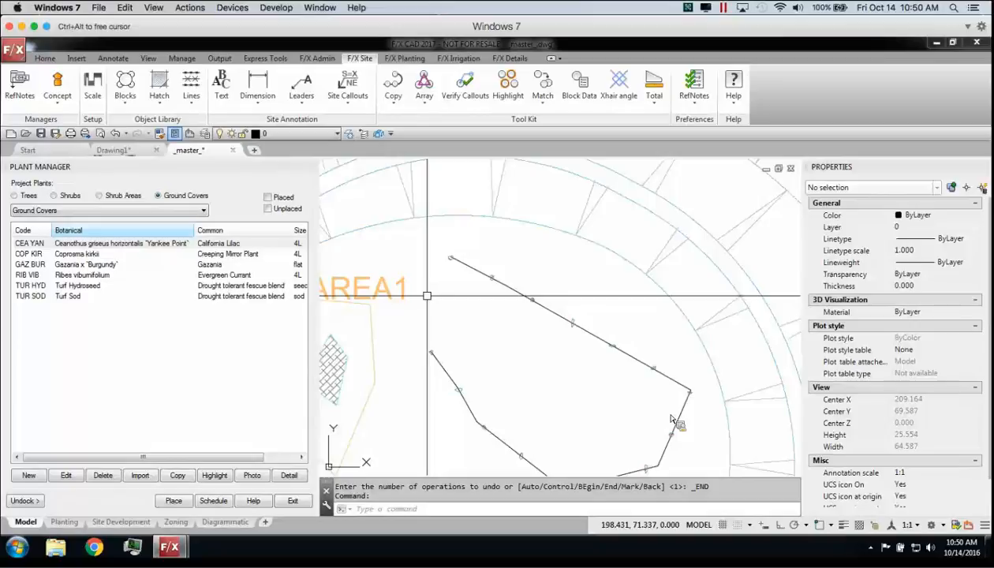
# Place a callout for reference note 5, NEW LOCATION FOR EXISTING SIGN, just southeast of the AREA1 label
pyautogui.click(307, 166)
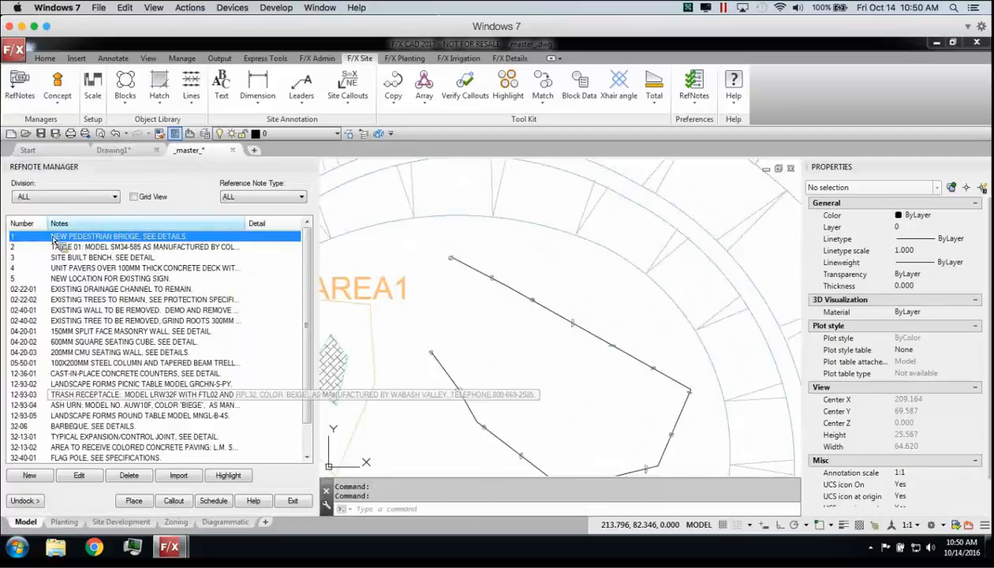
pyautogui.click(134, 281)
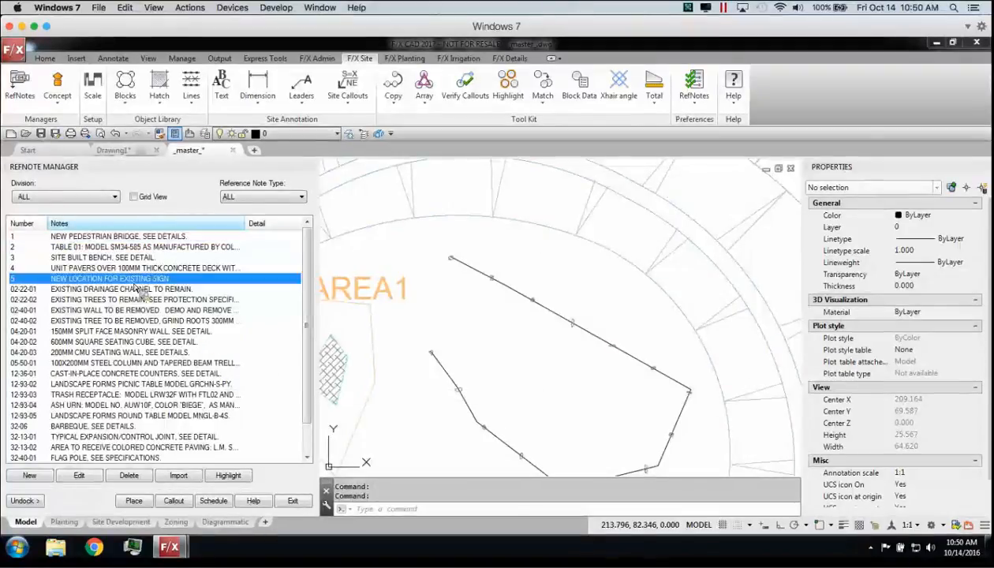
pyautogui.click(133, 500)
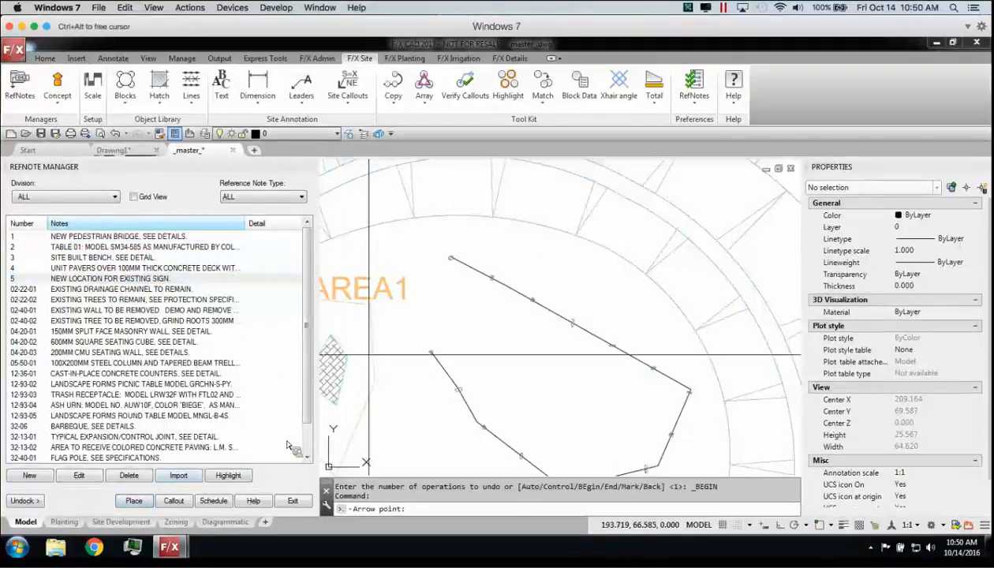
pyautogui.scroll(2, 414, 336)
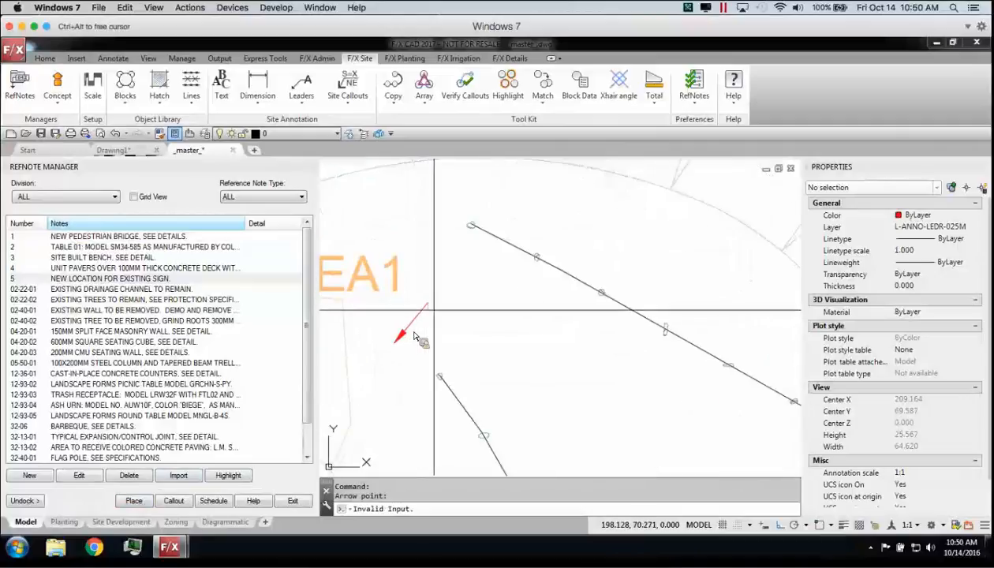
pyautogui.press('Escape')
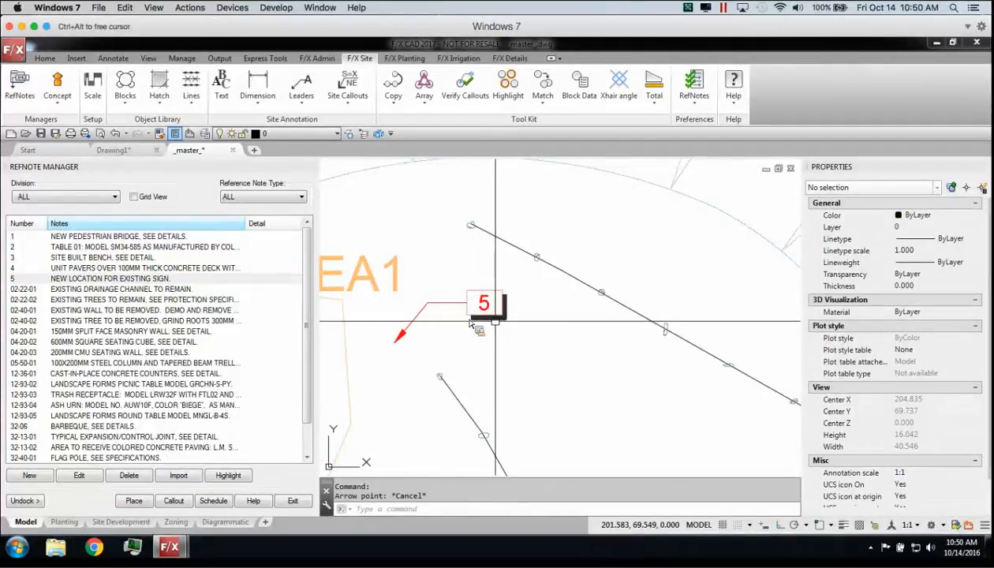
# Add a second leader to the number 5 callout, aimed down toward the polyline's lower open end
pyautogui.click(489, 313)
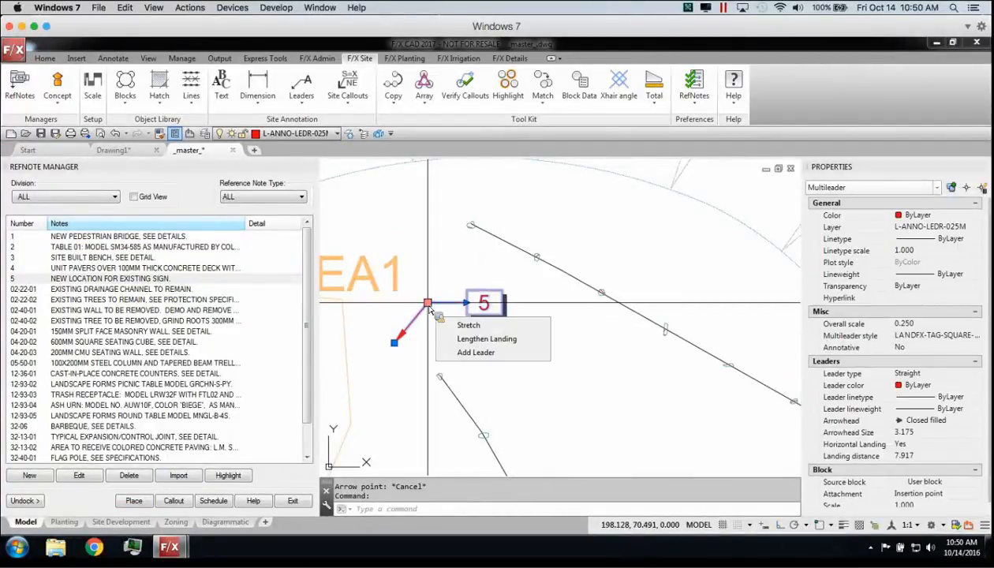
pyautogui.rightClick(456, 306)
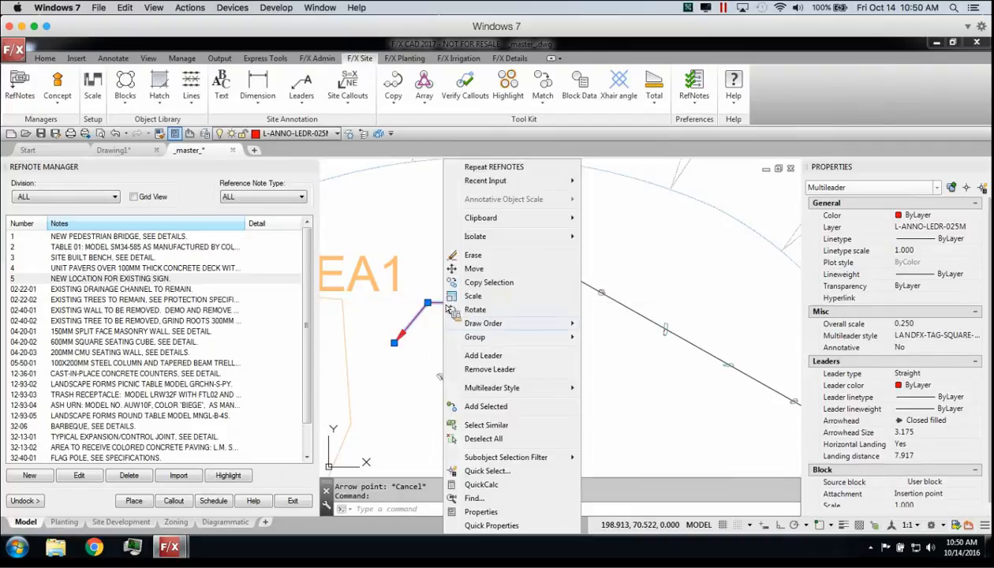
pyautogui.click(501, 356)
pyautogui.click(445, 362)
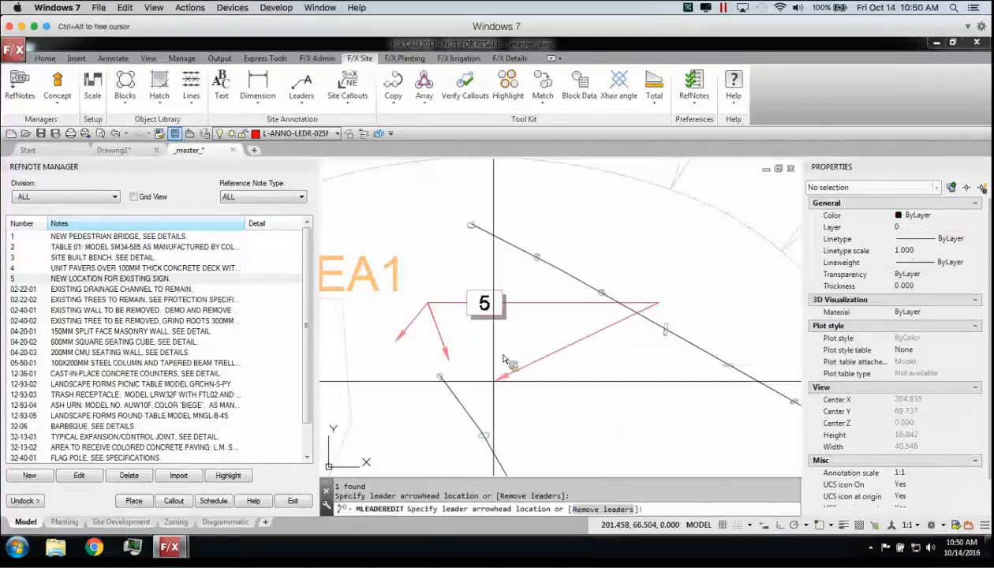
pyautogui.press('Escape')
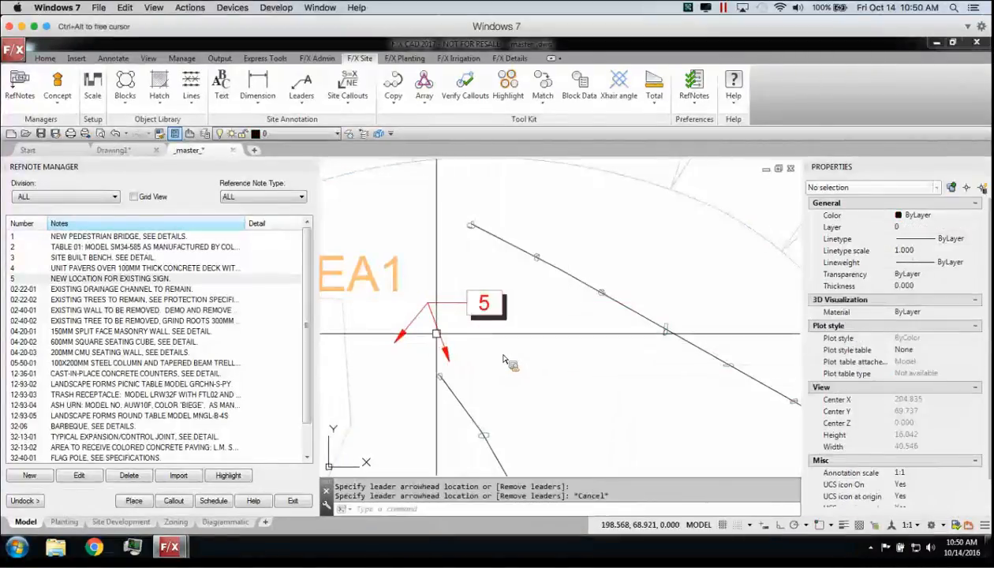
# Add a shorter third leader to the number 5 callout, overlapping the second one
pyautogui.click(437, 330)
pyautogui.rightClick(440, 351)
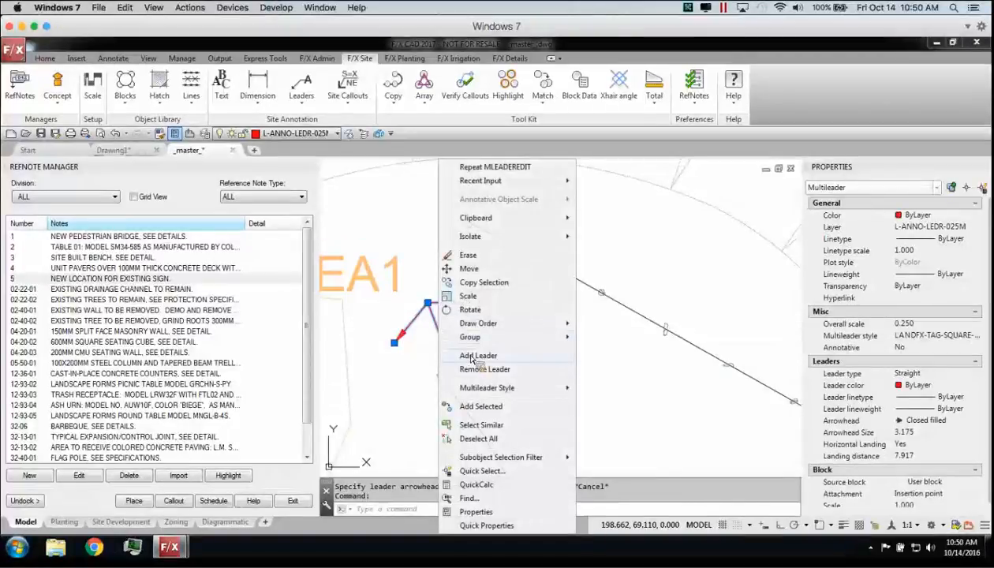
pyautogui.click(477, 356)
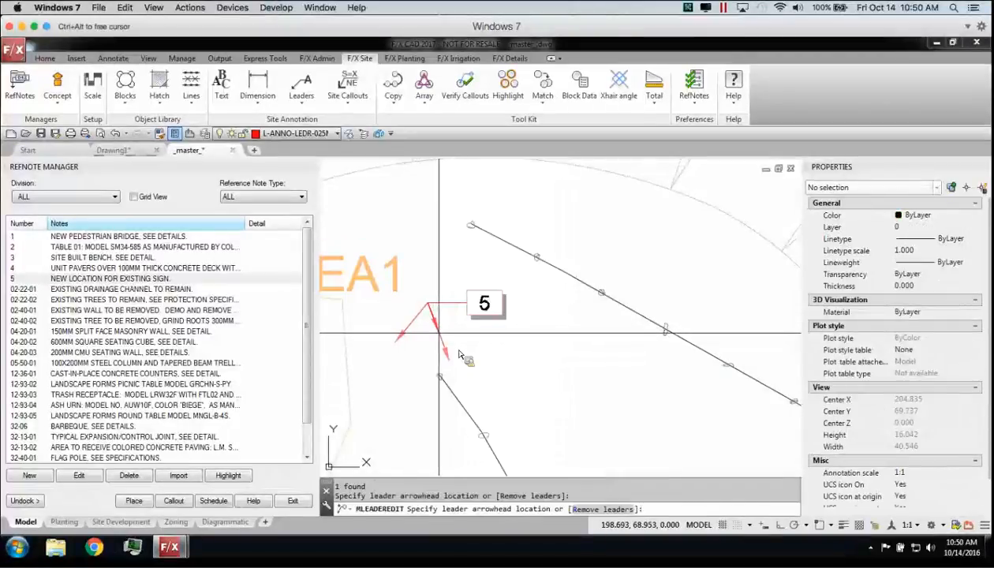
pyautogui.press('Escape')
# Remove the longer of the two overlapping leaders from the number 5 callout
pyautogui.moveTo(452, 347)
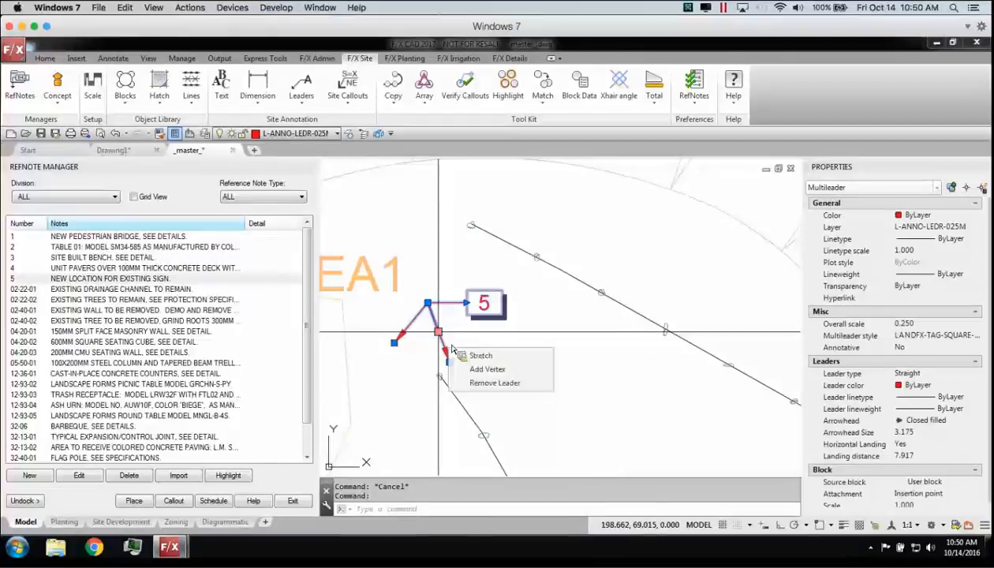
pyautogui.rightClick(446, 315)
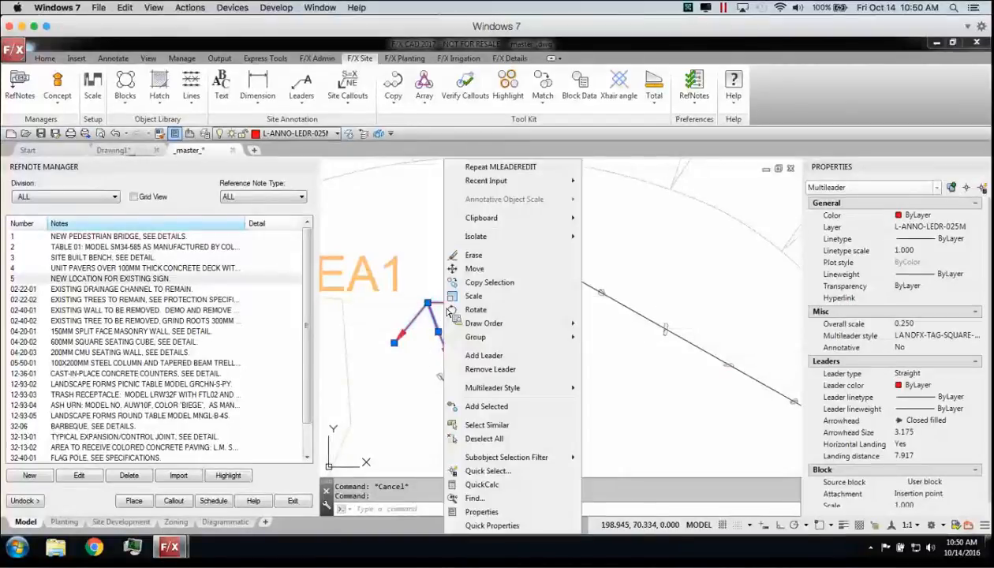
pyautogui.click(481, 369)
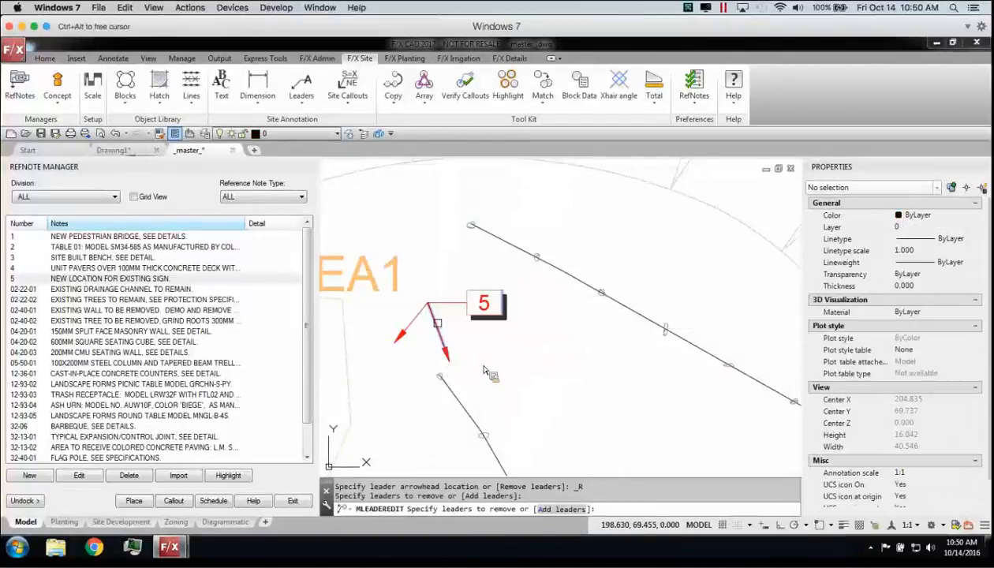
pyautogui.click(437, 327)
pyautogui.press('Return')
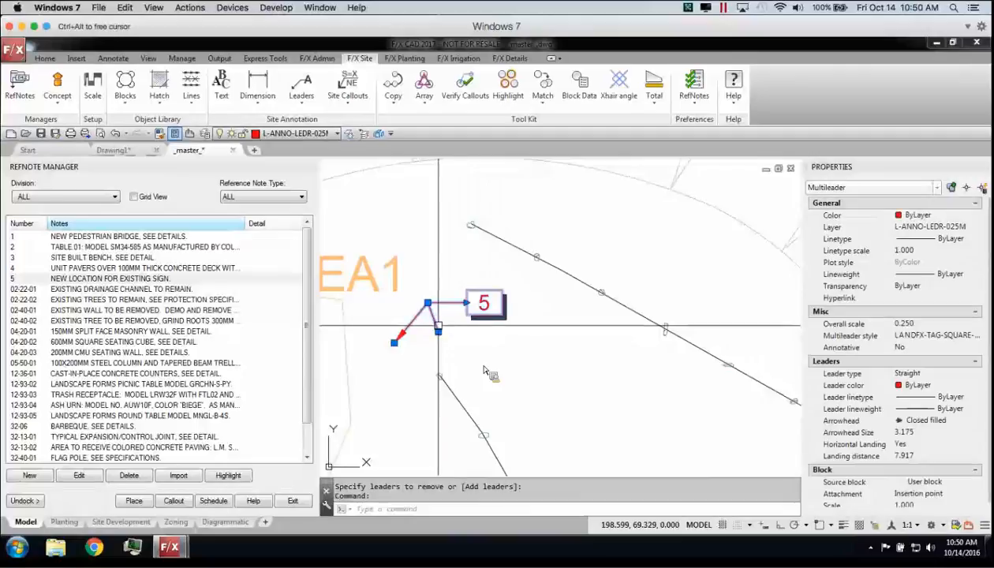
# Remove the short extra leader from the number 5 callout, leaving only its original leader
pyautogui.press('Escape')
pyautogui.click(440, 303)
pyautogui.rightClick(441, 308)
pyautogui.click(479, 370)
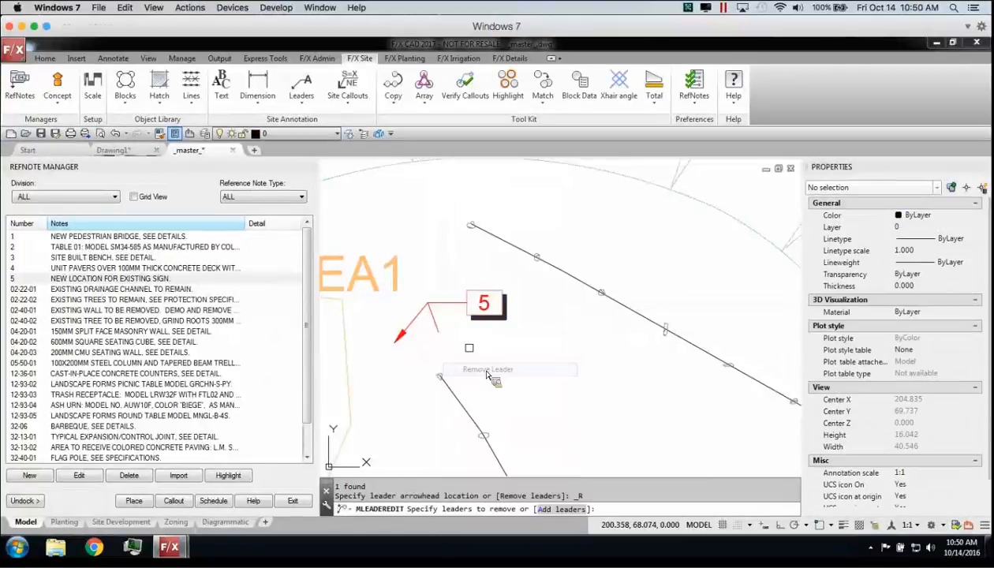
pyautogui.click(435, 317)
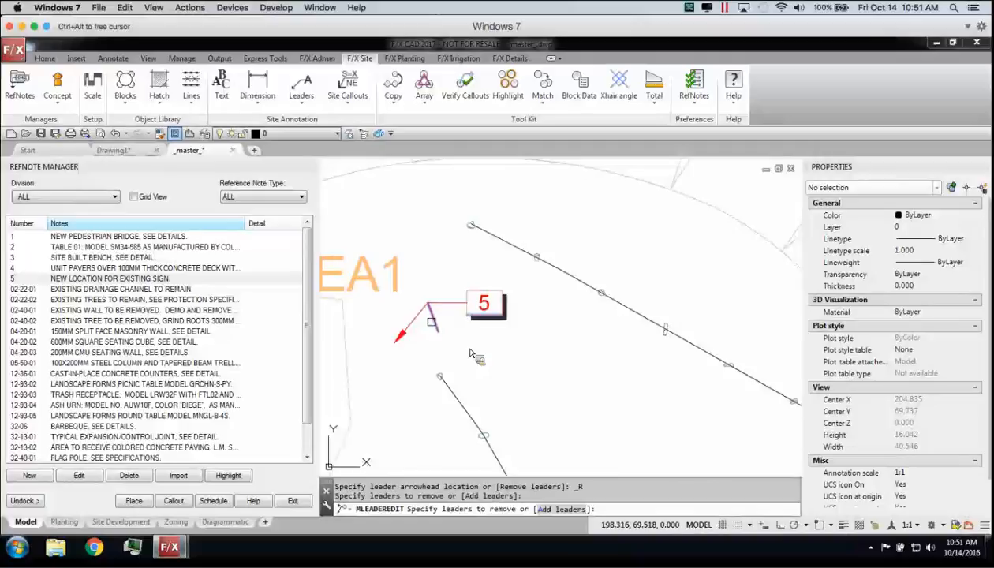
pyautogui.press('Return')
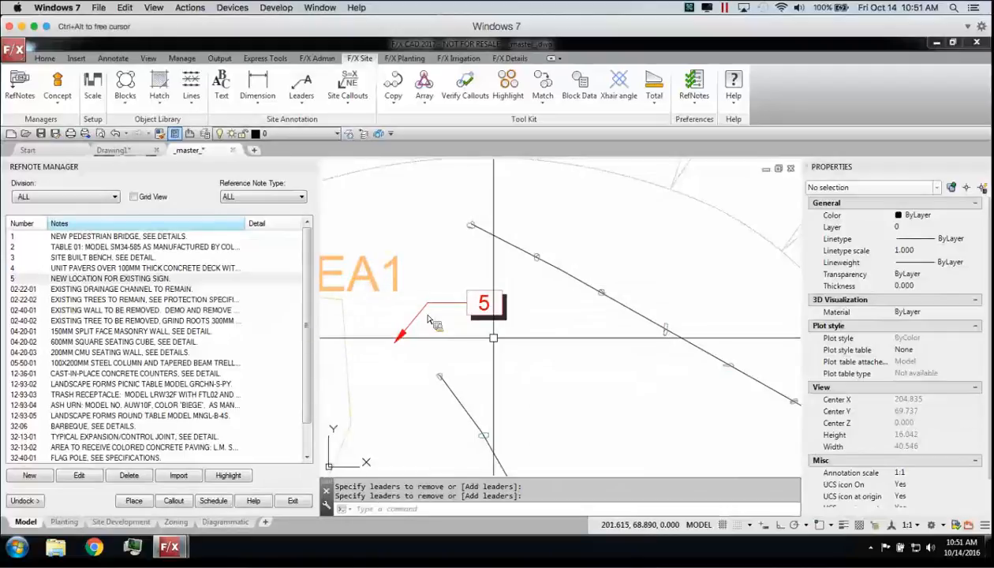
# Delete reference note 5, NEW LOCATION FOR EXISTING SIGN, from the project's notes even though it is placed in the drawing
pyautogui.click(87, 280)
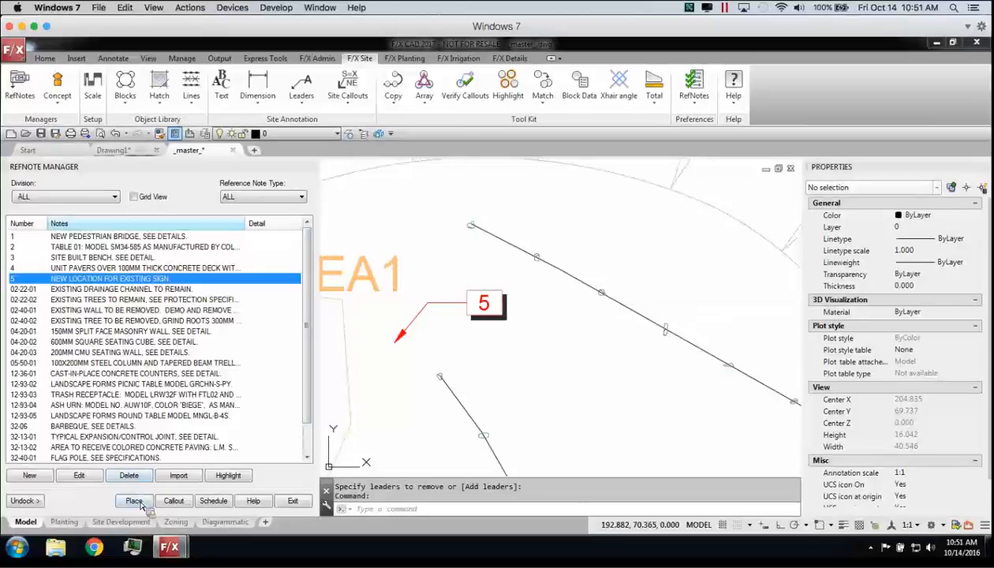
pyautogui.click(130, 476)
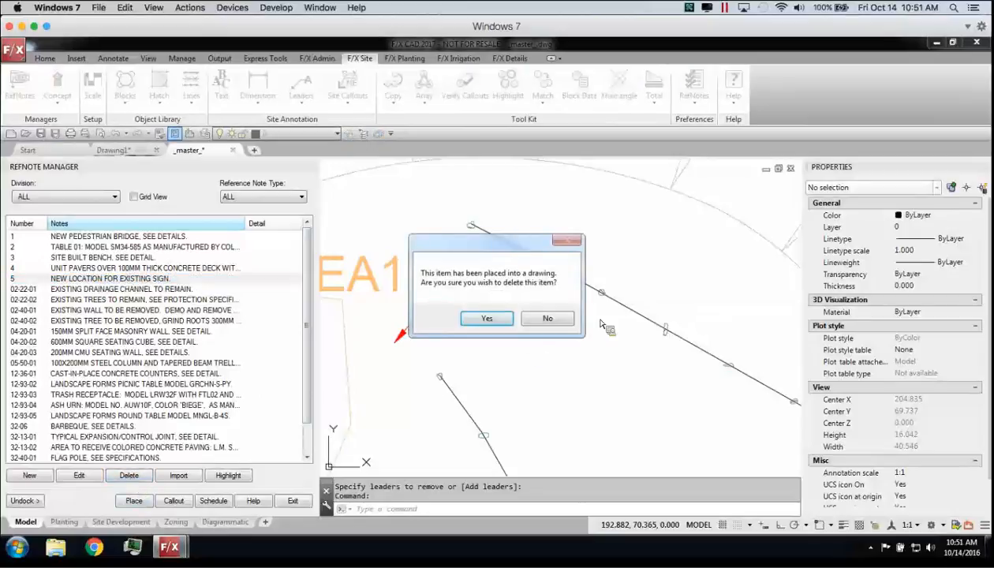
pyautogui.click(486, 321)
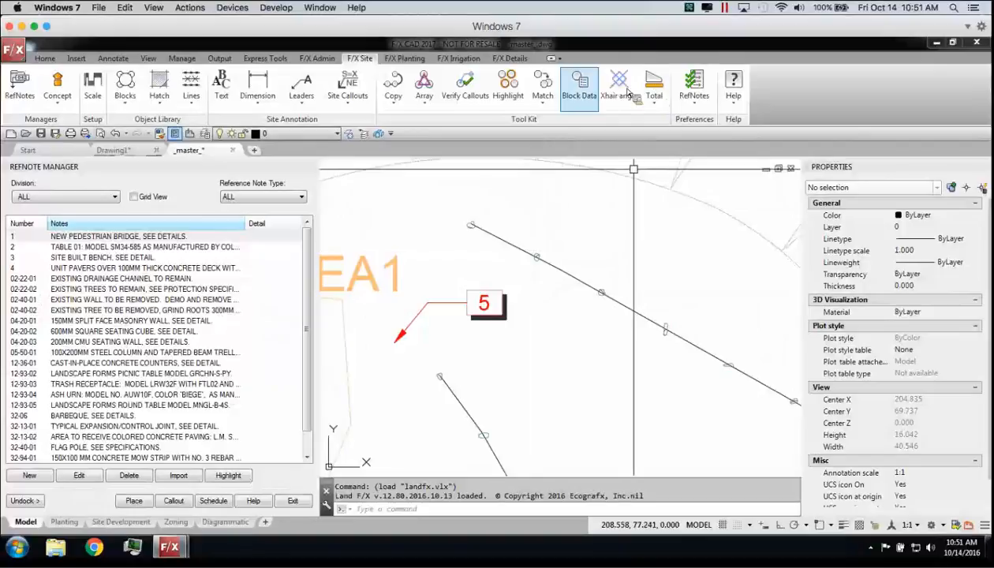
# Recover the deleted note 5, NEW LOCATION FOR EXISTING SIGN, into the project from the block data of its callout in the drawing
pyautogui.click(570, 111)
pyautogui.click(499, 316)
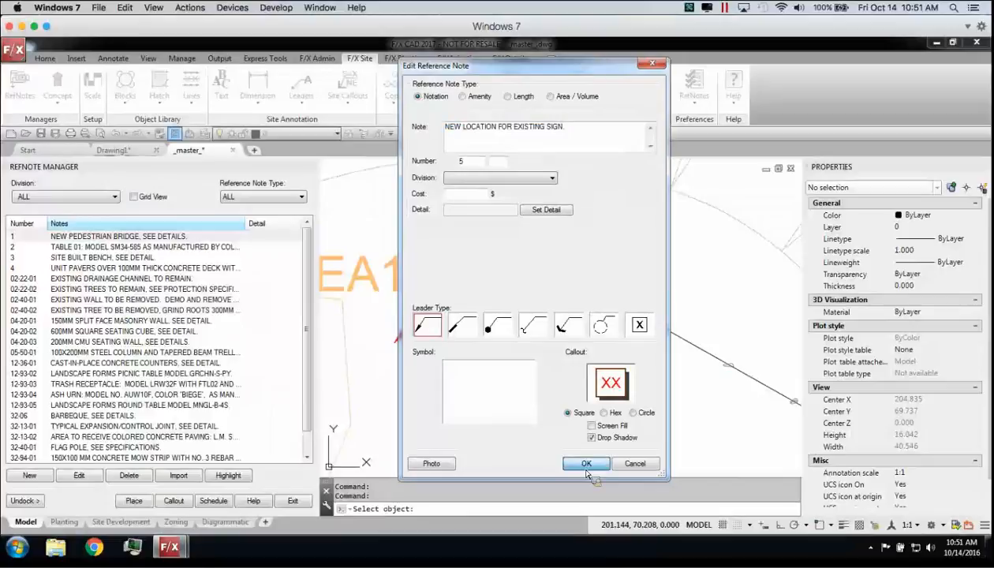
pyautogui.click(584, 459)
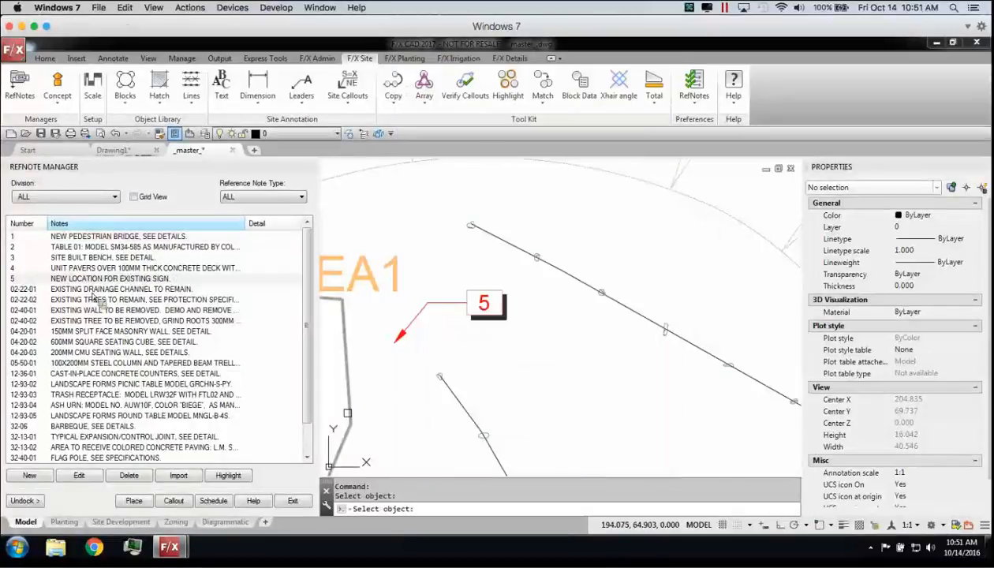
pyautogui.press('Escape')
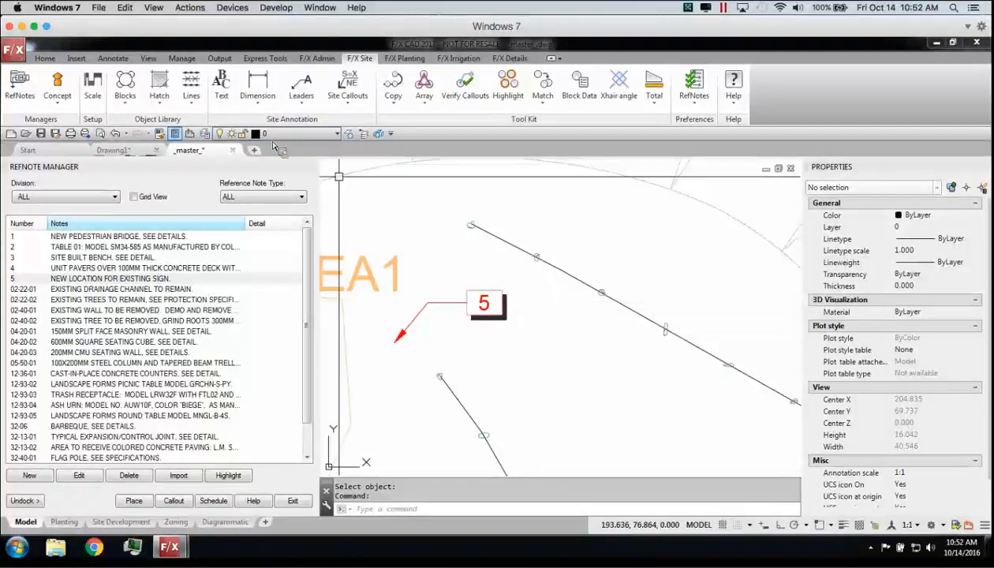
# Open the drawing Pergola-Cantalever01.dwg from the Pergola Detail folder on the desktop
pyautogui.click(31, 132)
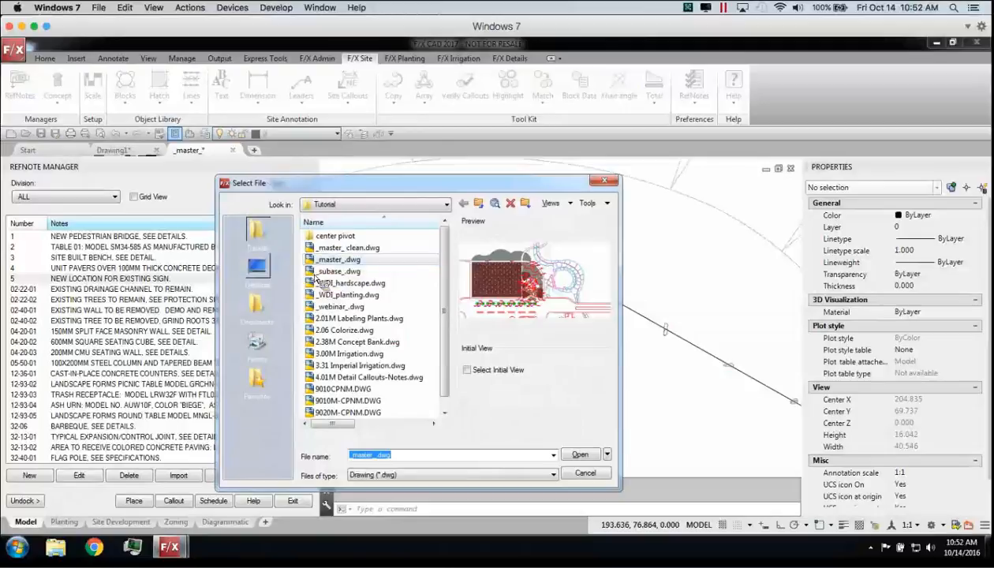
pyautogui.doubleClick(349, 296)
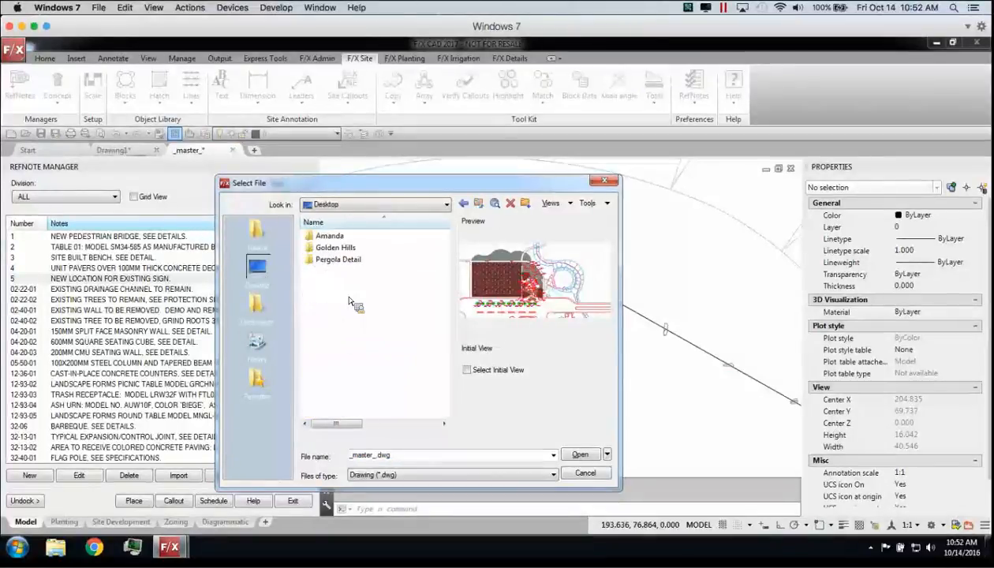
pyautogui.doubleClick(338, 259)
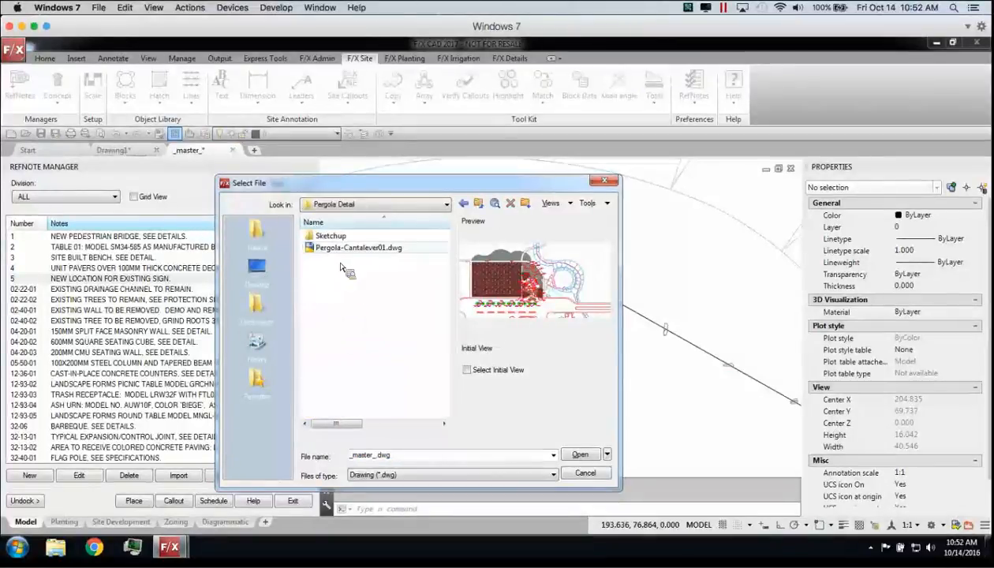
pyautogui.click(359, 247)
pyautogui.doubleClick(362, 249)
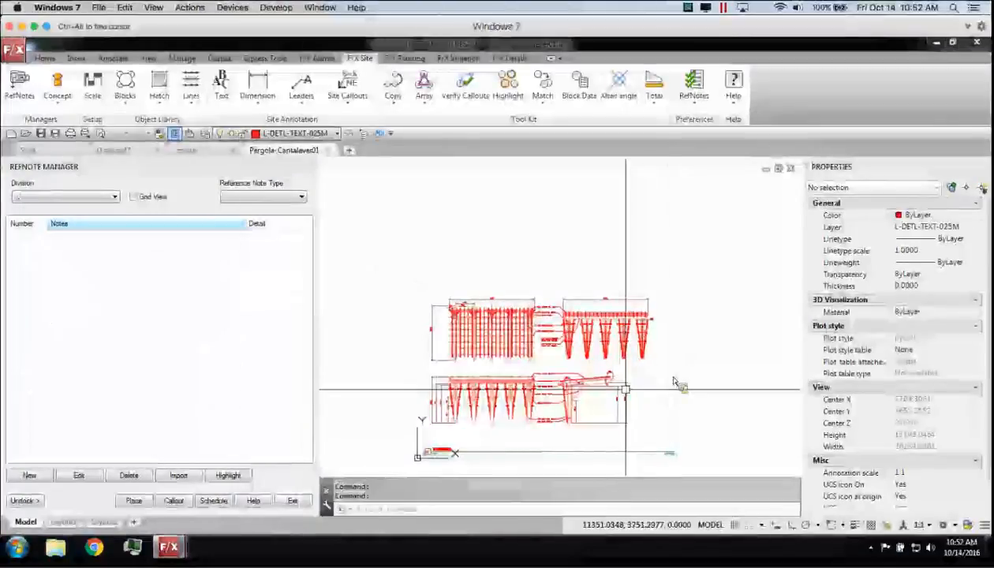
# Inspect the cantilevered roof end of the pergola's side elevation and close the RefNote Manager to free the drawing area
pyautogui.scroll(5, 676, 382)
pyautogui.scroll(-3, 675, 382)
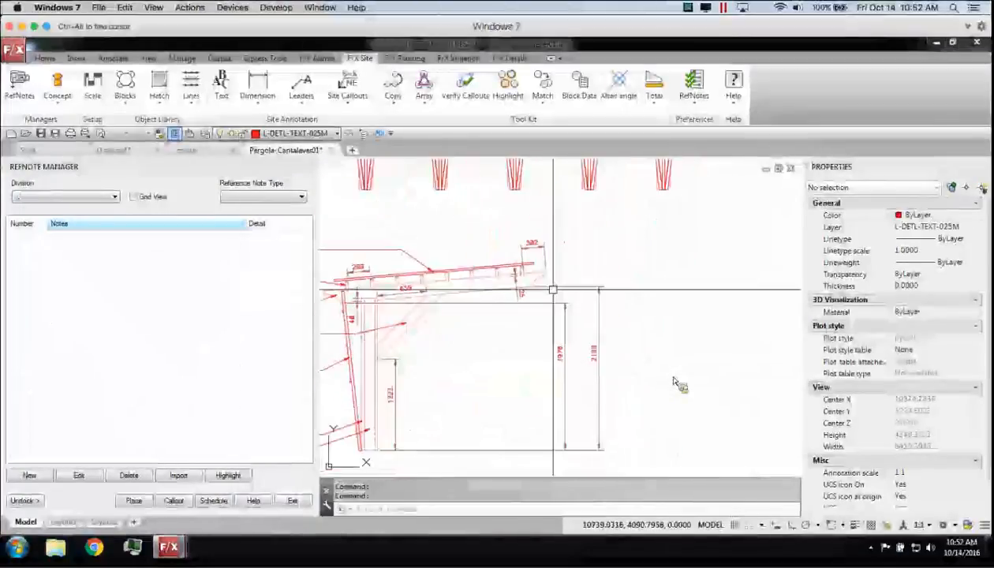
pyautogui.scroll(-3, 676, 381)
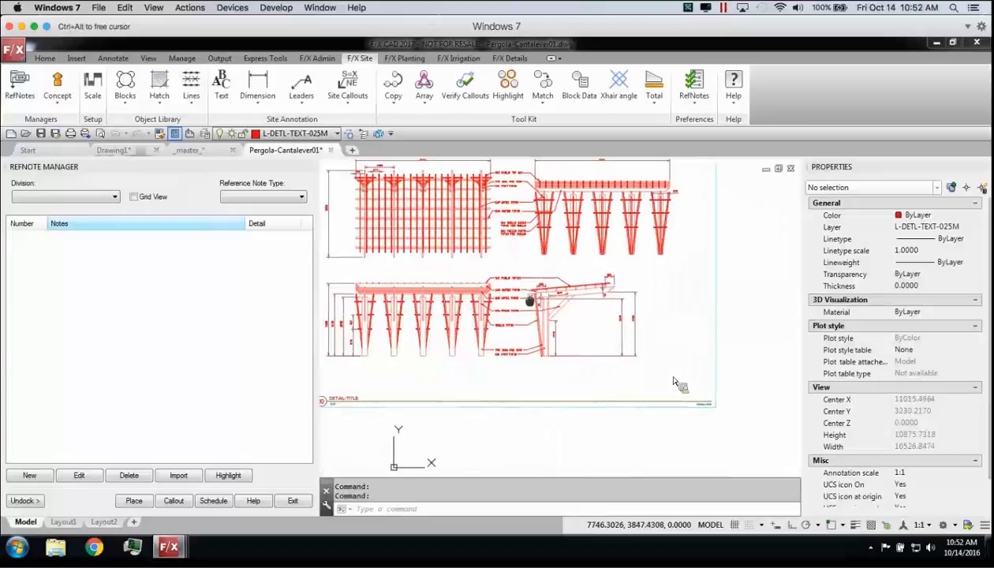
pyautogui.scroll(5, 676, 381)
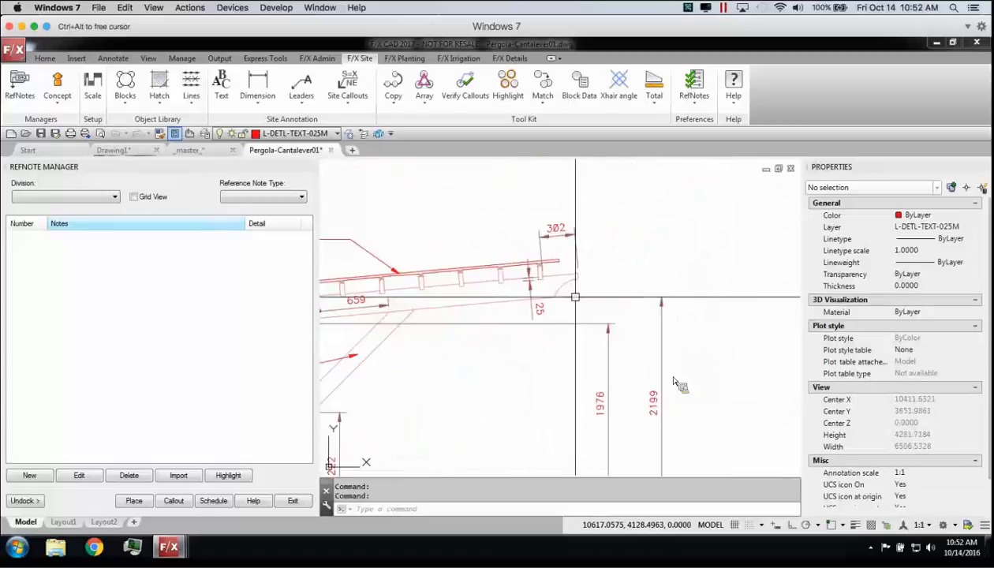
pyautogui.scroll(4, 676, 382)
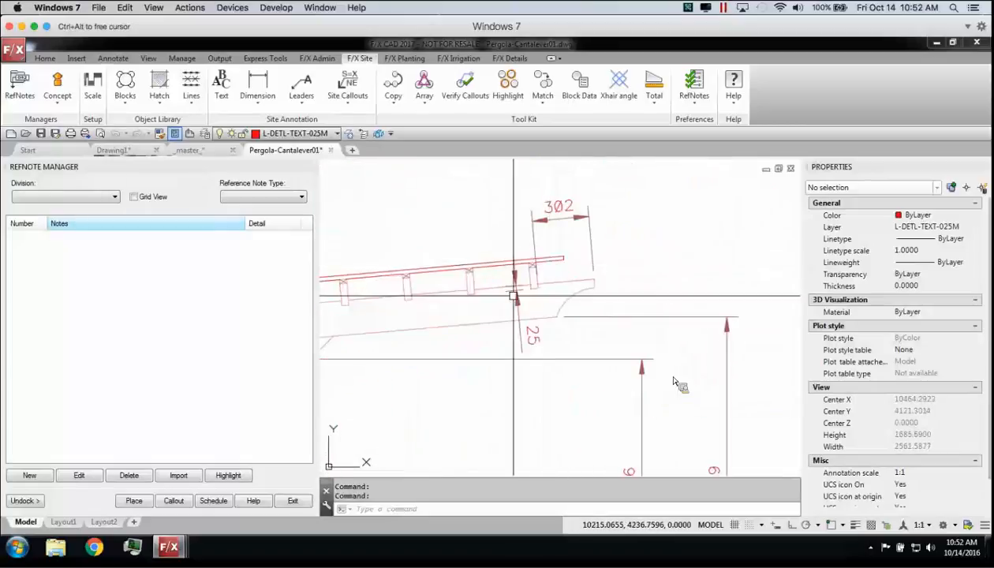
pyautogui.scroll(-4, 676, 382)
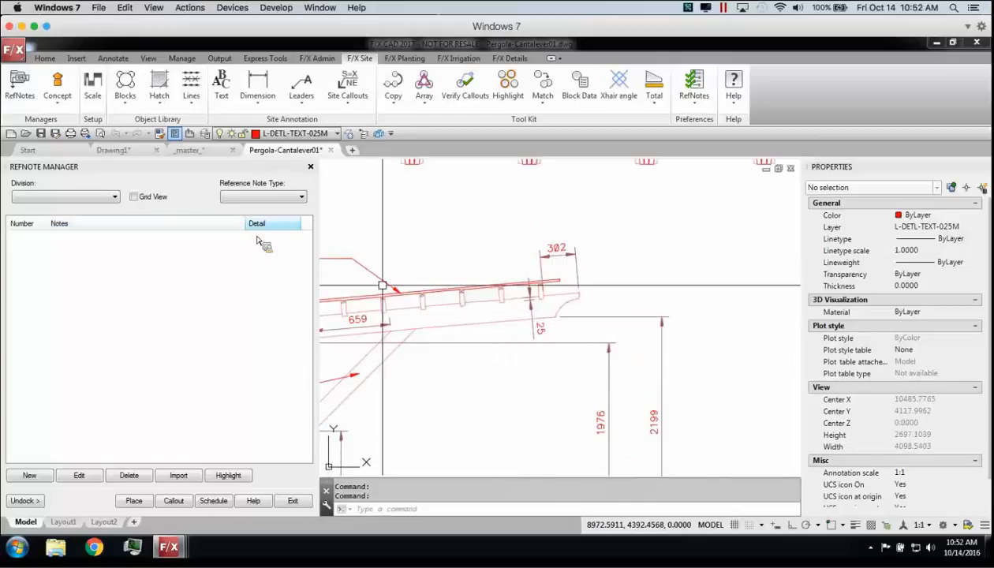
pyautogui.click(313, 173)
pyautogui.moveTo(471, 364); pyautogui.dragTo(437, 340, button='middle')
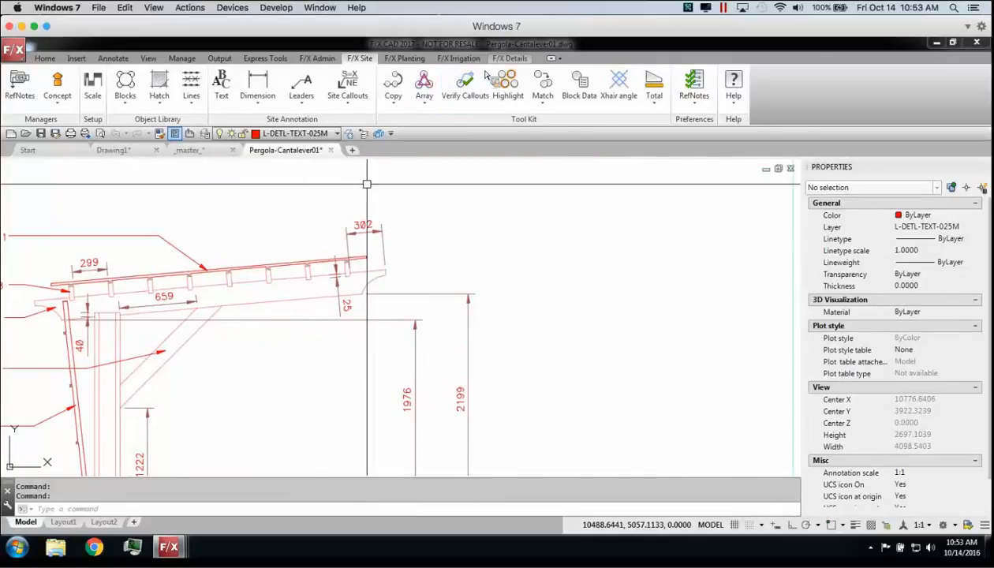
# Start a circle enlargement and draw its boundary around the outer end of the pergola's cantilevered roof
pyautogui.click(510, 58)
pyautogui.click(486, 93)
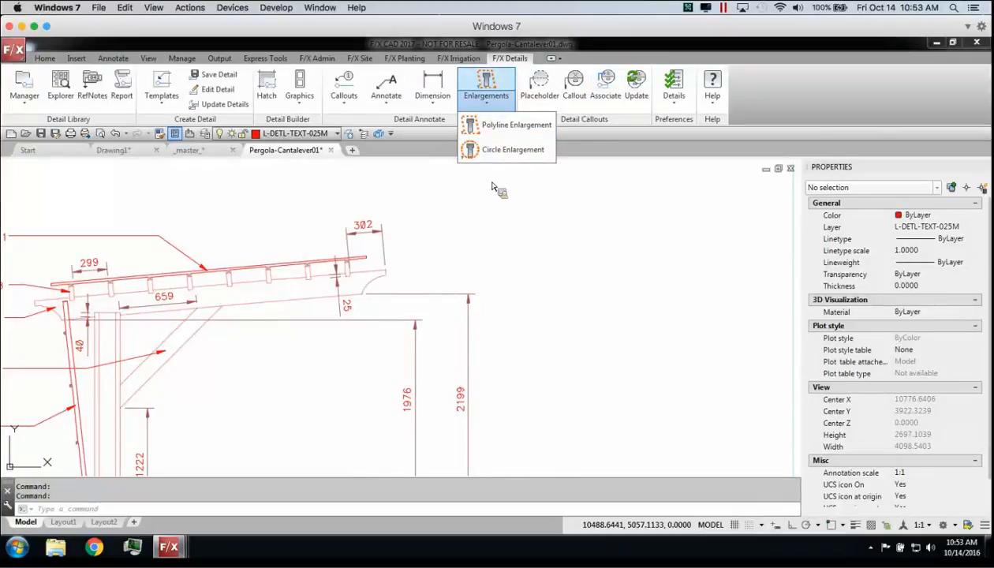
pyautogui.click(520, 158)
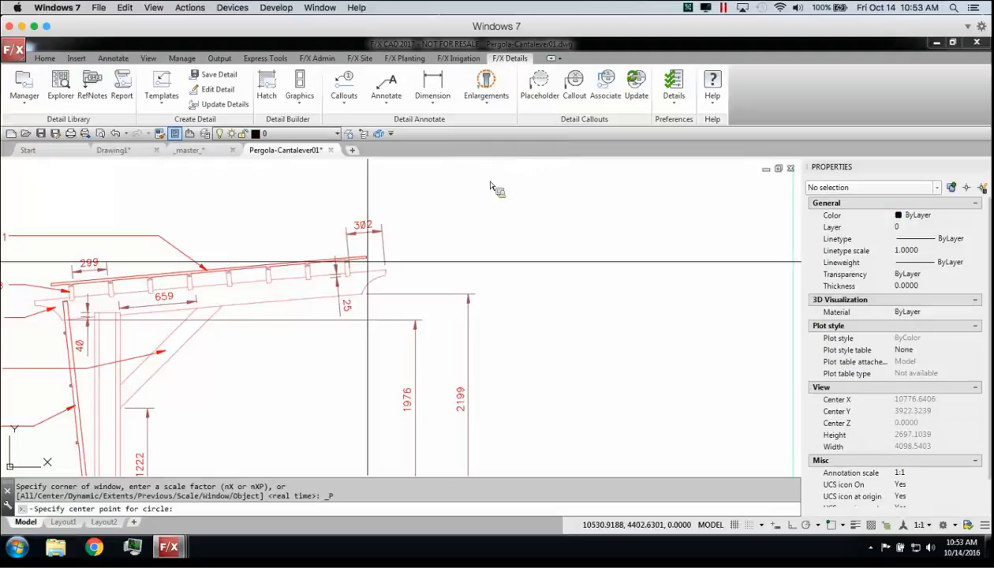
pyautogui.click(345, 264)
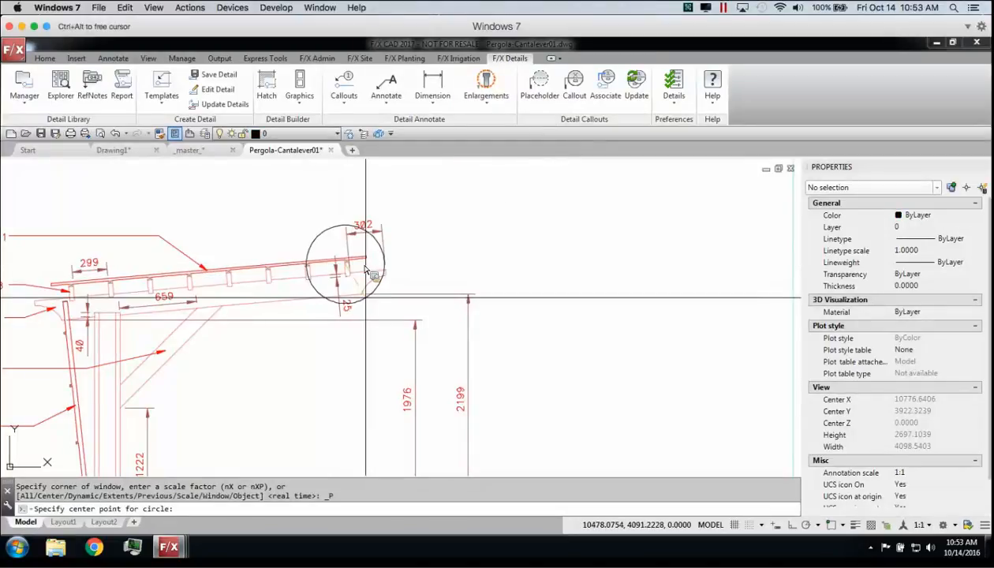
pyautogui.click(366, 271)
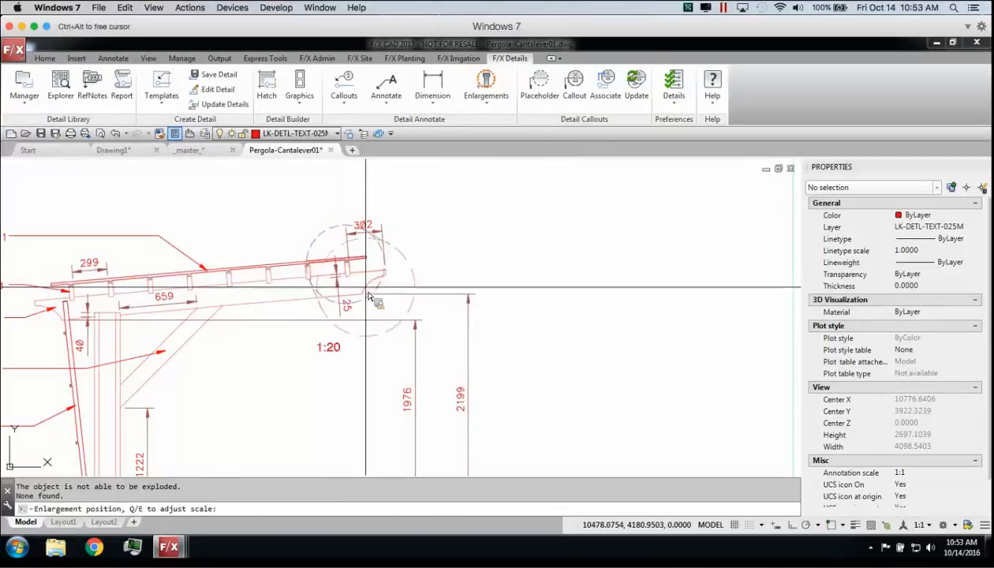
# Set the enlargement scale to 1:7.5 and place the enlarged view in the empty area beside the pergola's side elevation
pyautogui.moveTo(639, 354); pyautogui.dragTo(583, 305, button='middle')
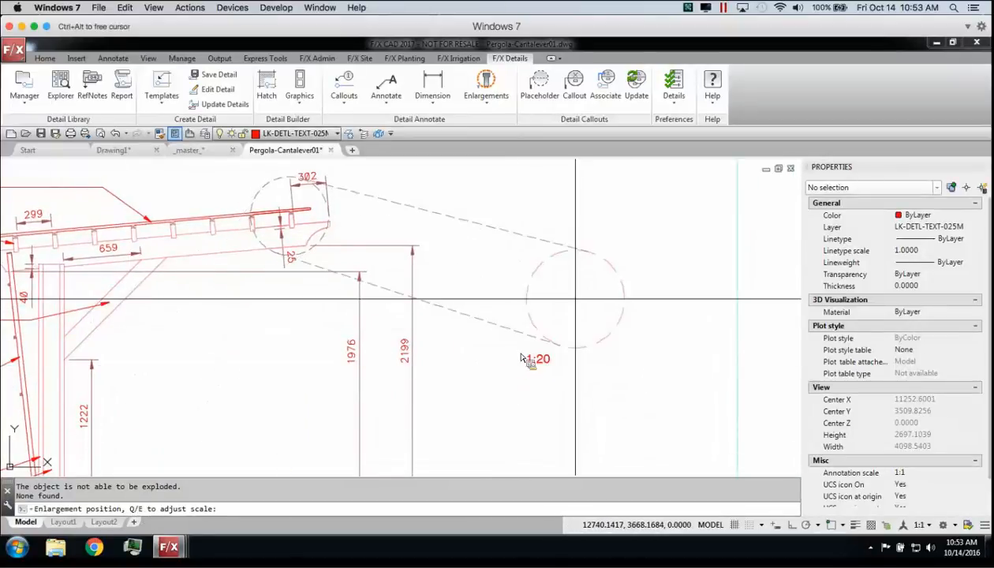
pyautogui.scroll(-2, 588, 290)
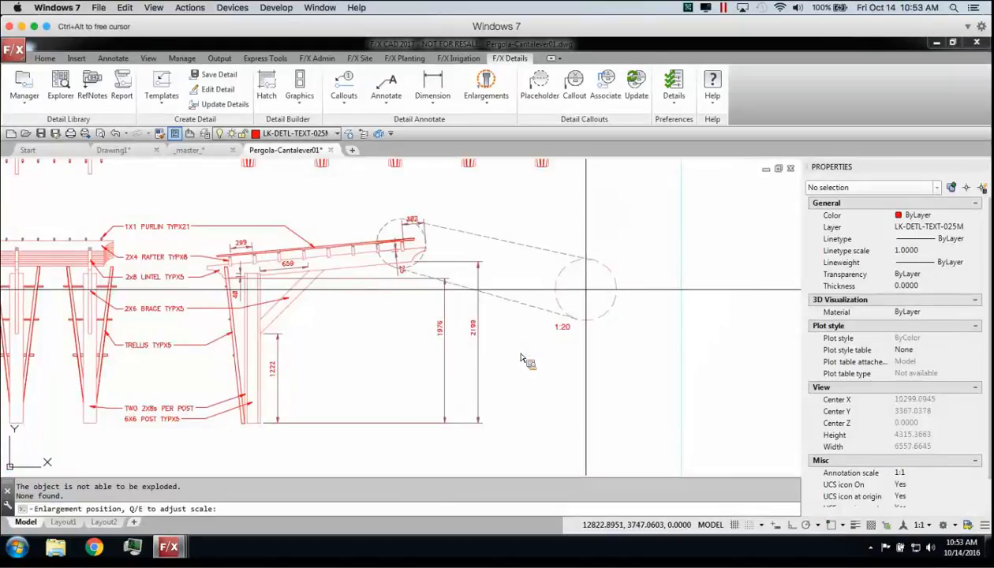
pyautogui.press('e')
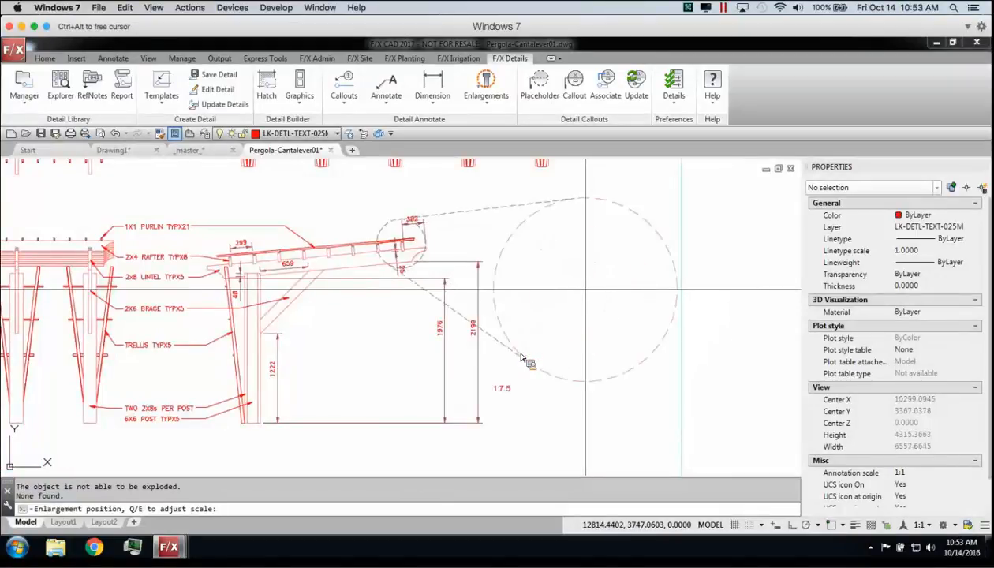
pyautogui.press('e')
pyautogui.press('e')
pyautogui.press('q')
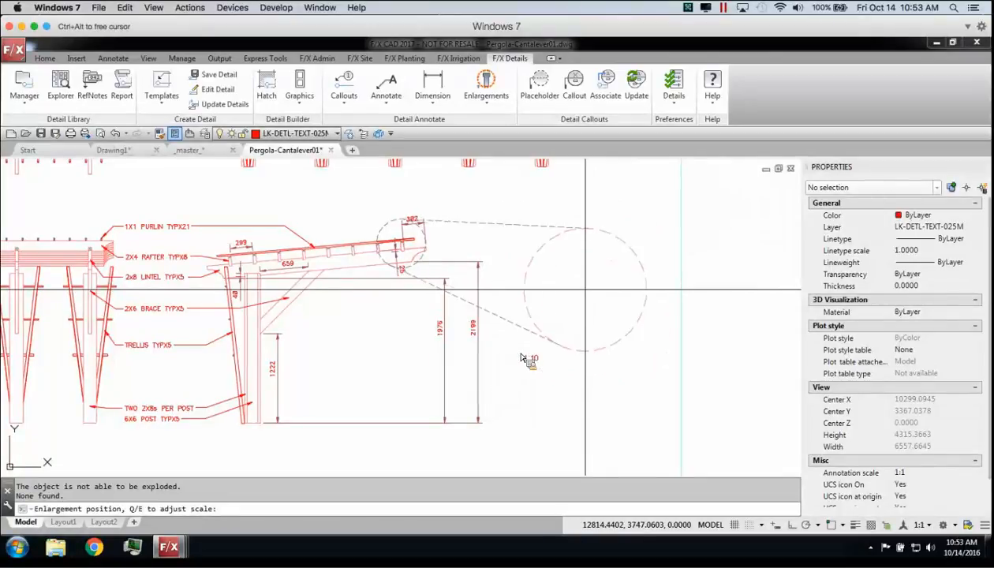
pyautogui.press('e')
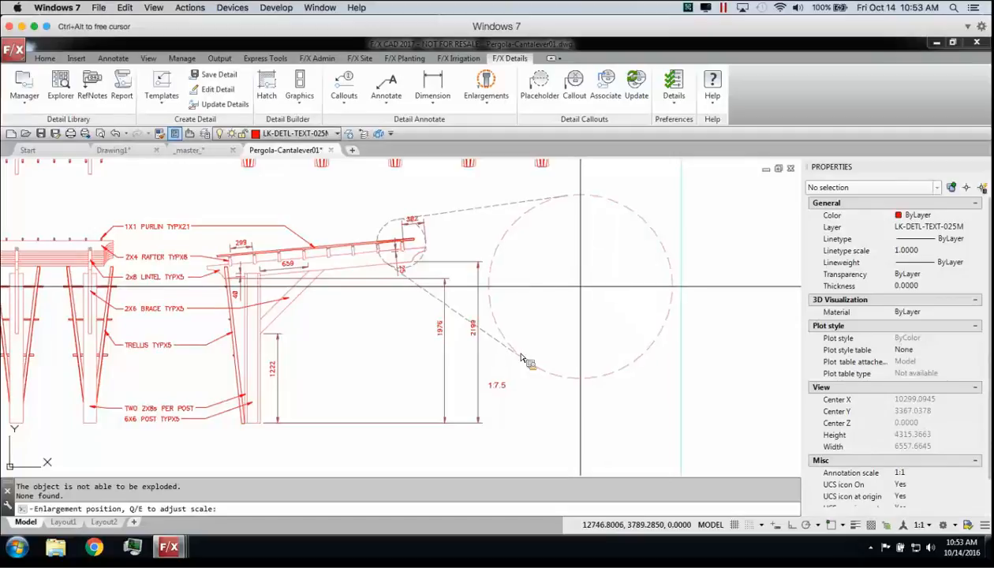
pyautogui.click(581, 284)
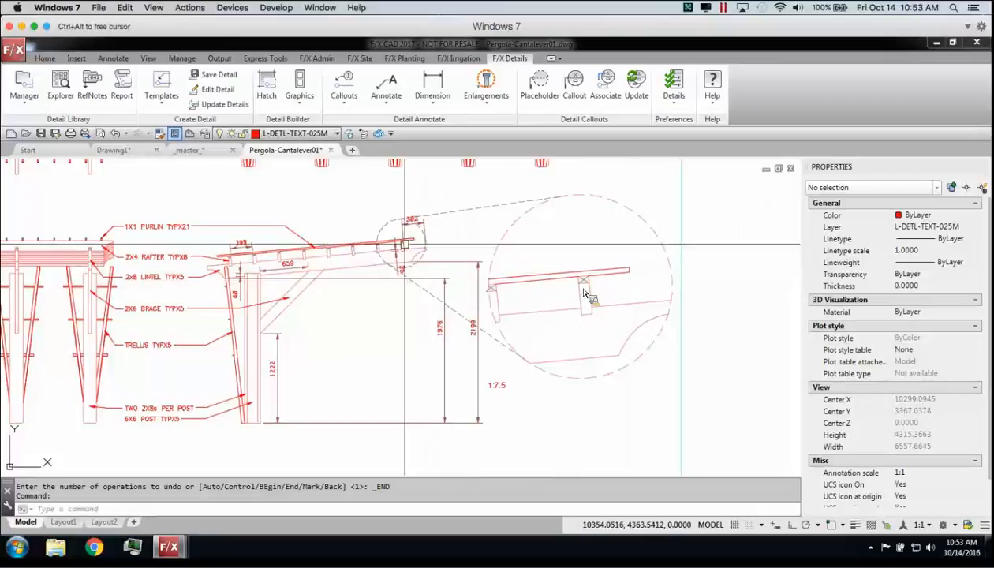
# With object snap on, add an aligned dimension to the height of the outermost rafter inside the original circled area
pyautogui.scroll(4, 402, 242)
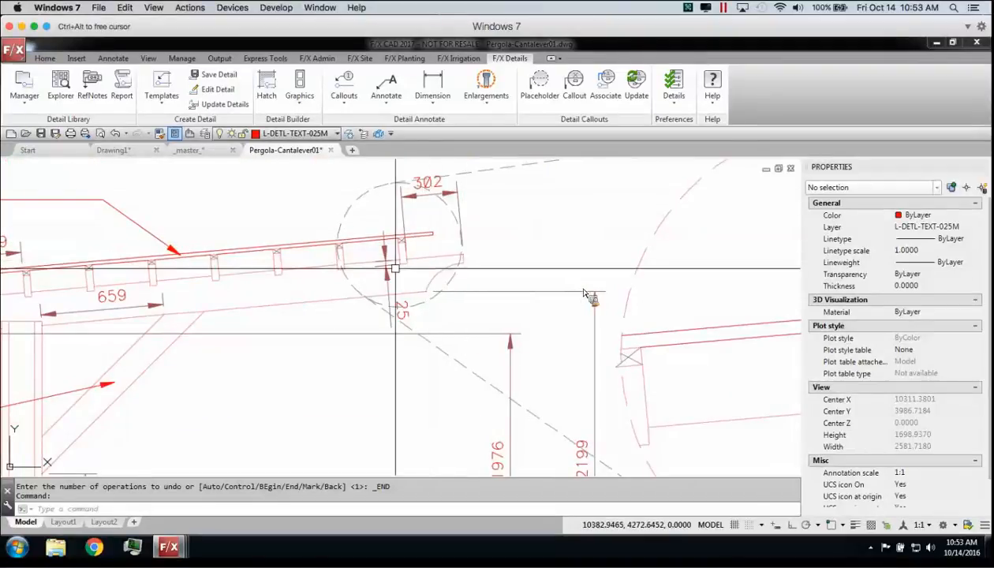
pyautogui.scroll(-4, 600, 298)
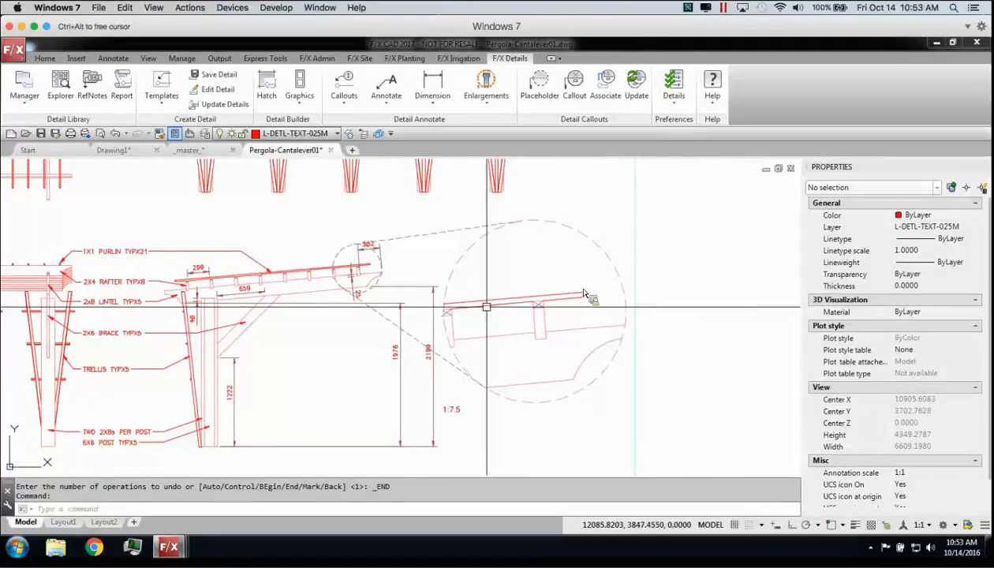
pyautogui.scroll(6, 350, 275)
pyautogui.scroll(-2, 584, 294)
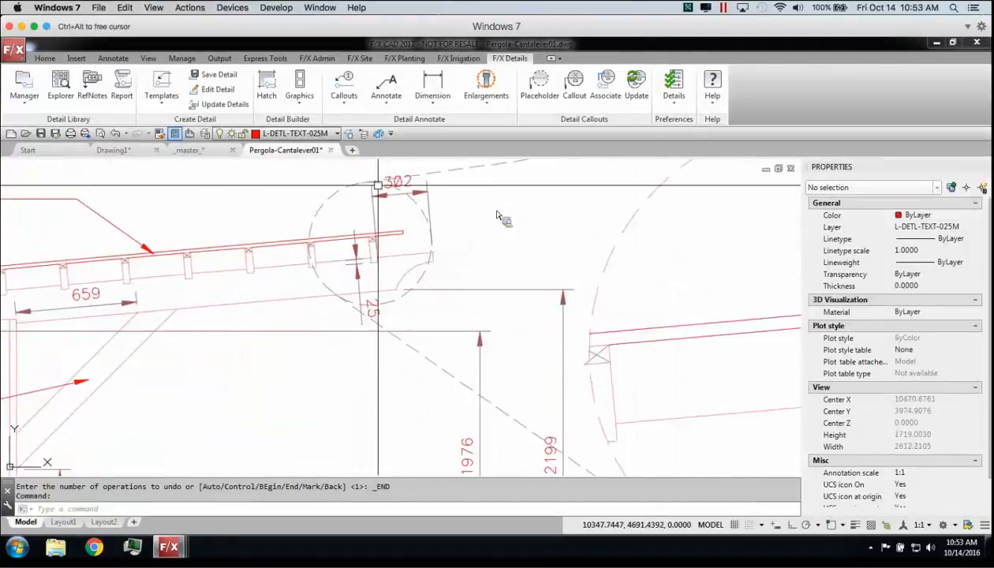
pyautogui.click(434, 98)
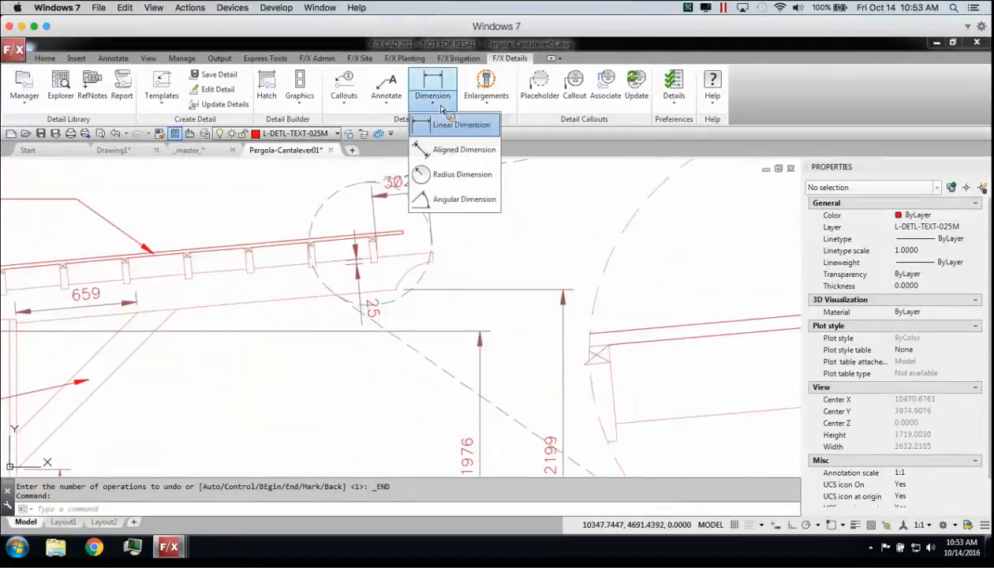
pyautogui.click(451, 150)
pyautogui.press('F3')
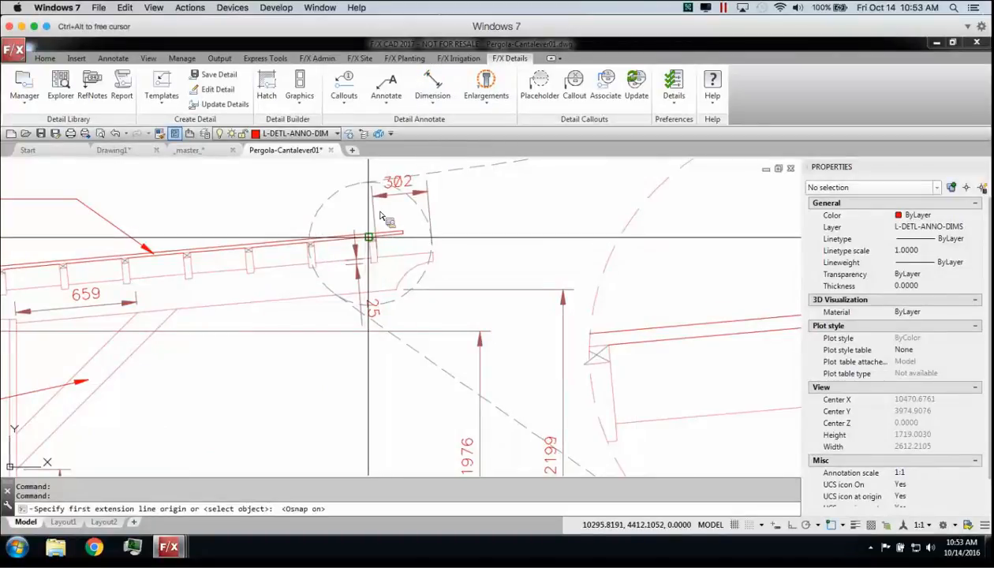
pyautogui.click(370, 262)
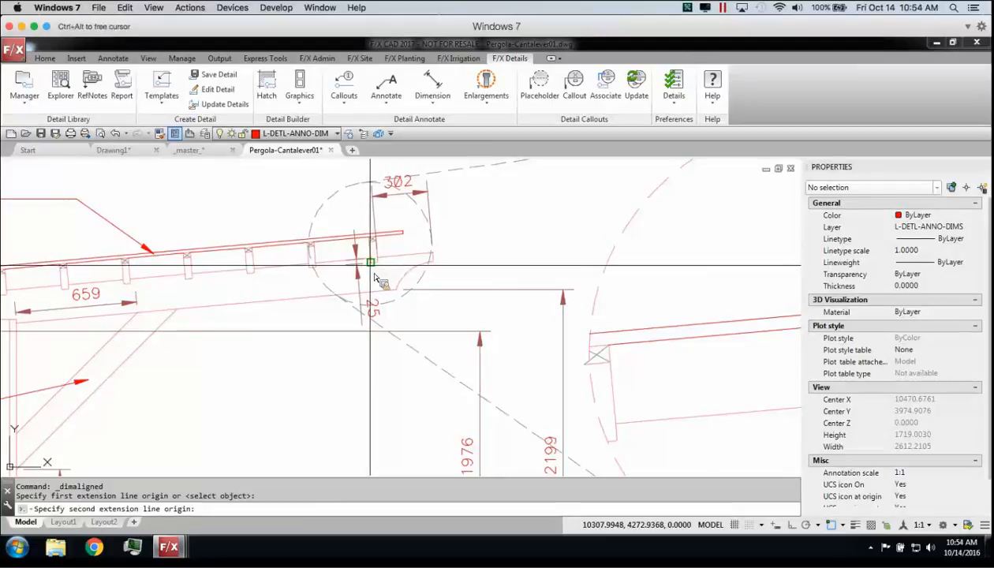
pyautogui.click(367, 237)
pyautogui.click(364, 249)
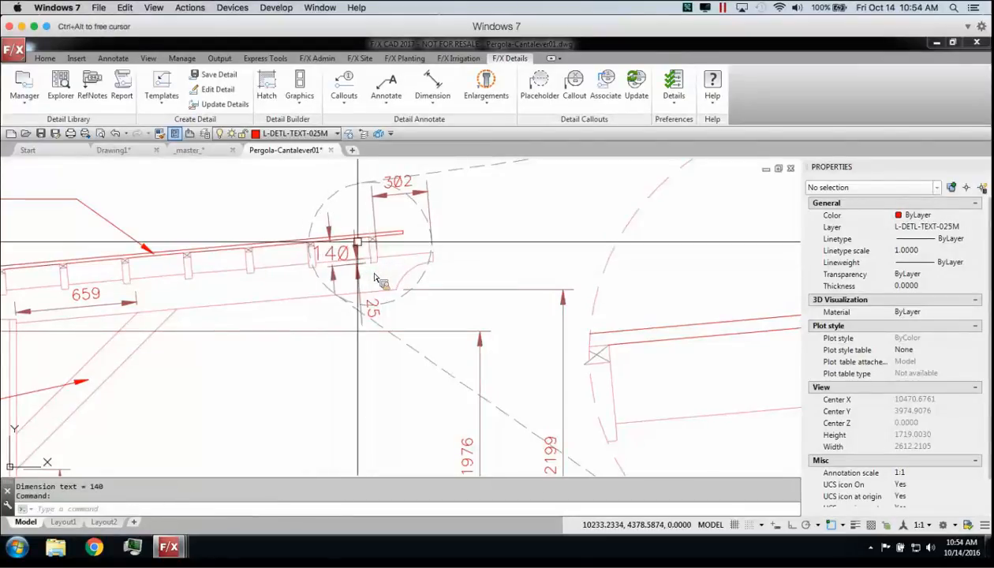
# Add a matching aligned dimension to the height of the same rafter inside the enlarged view
pyautogui.moveTo(594, 373); pyautogui.dragTo(351, 299, button='middle')
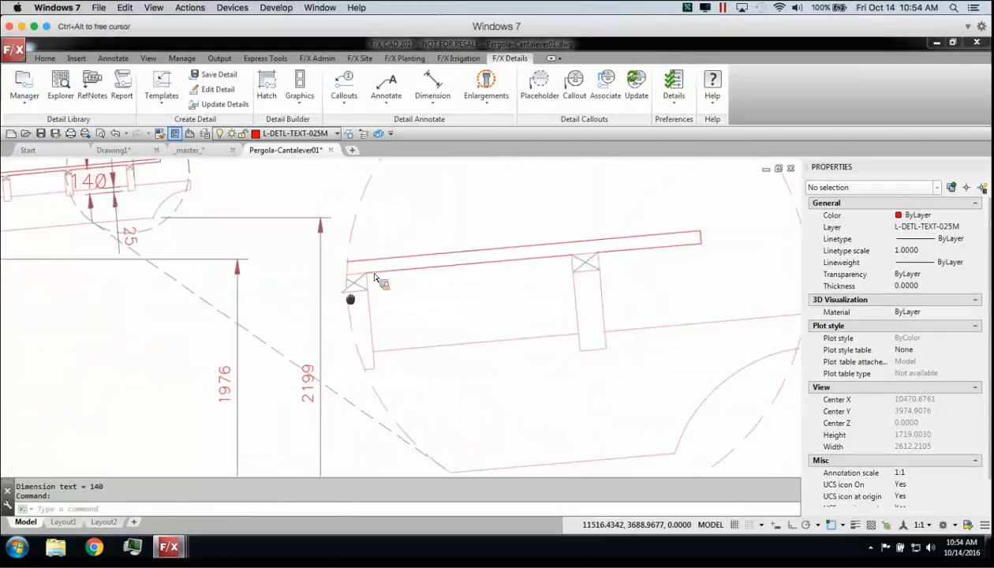
pyautogui.click(451, 109)
pyautogui.click(572, 254)
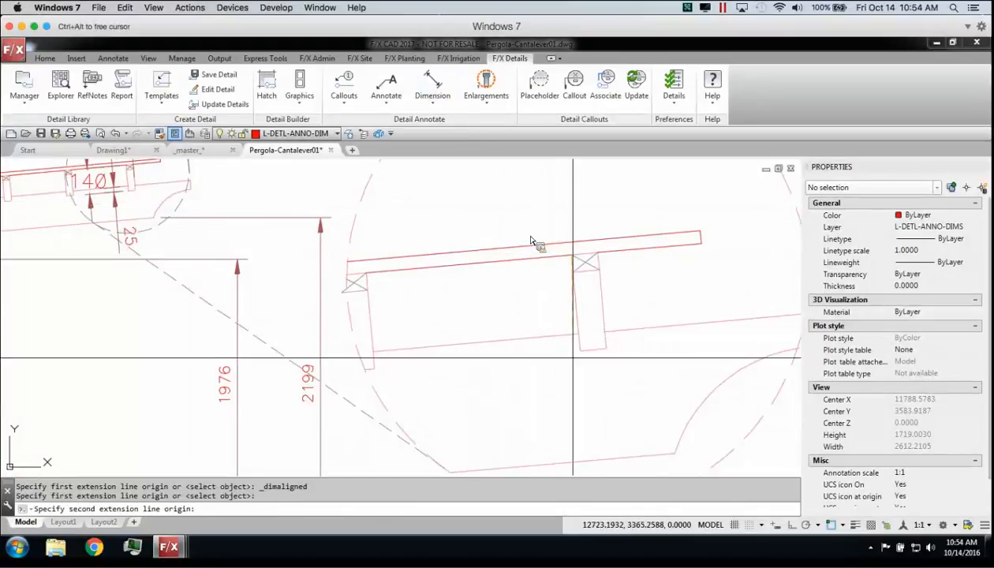
pyautogui.click(574, 353)
pyautogui.click(519, 306)
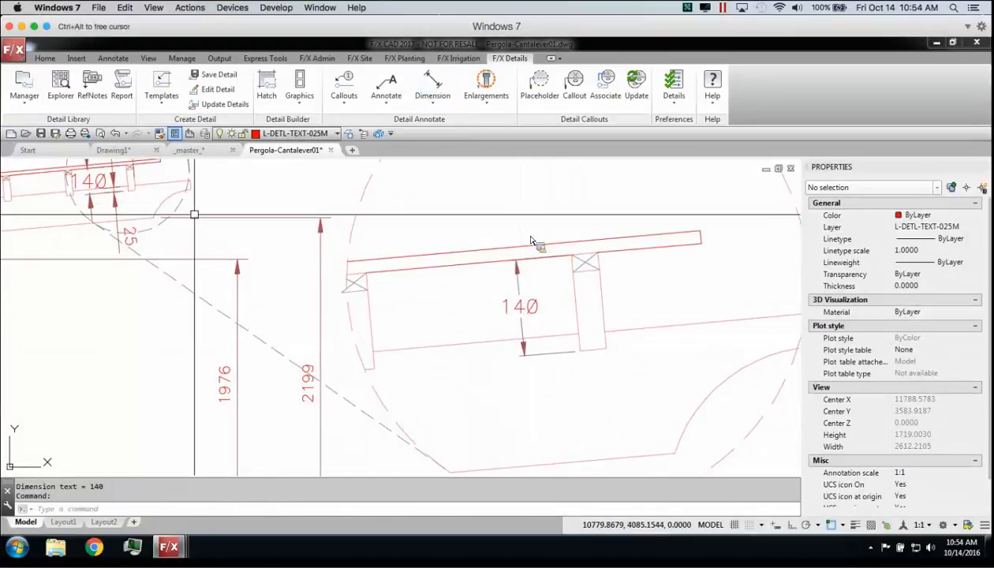
# Inspect the enlarged view's boundary circle and the geometry inside the original circled area by selecting each of them
pyautogui.scroll(-3, 537, 347)
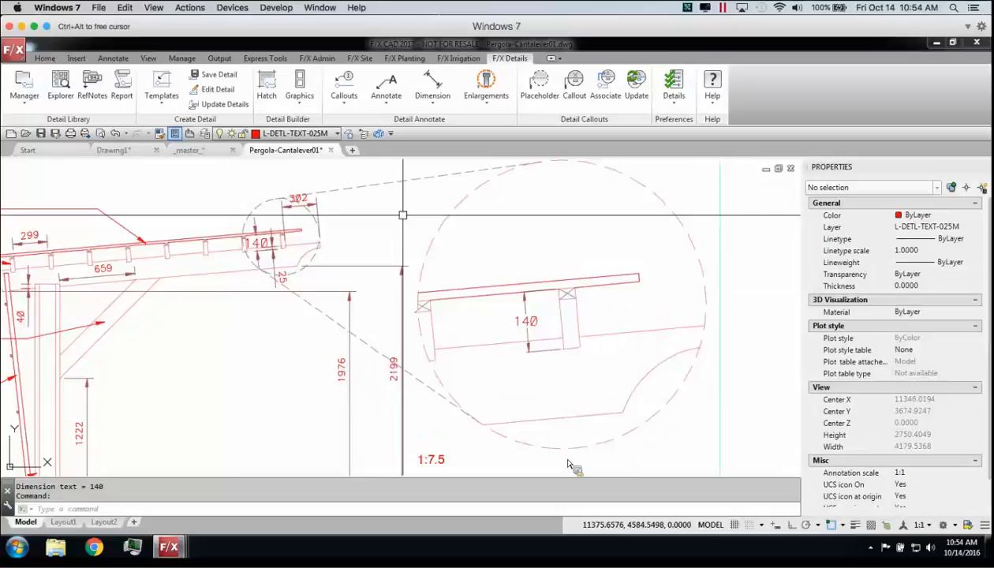
pyautogui.click(428, 246)
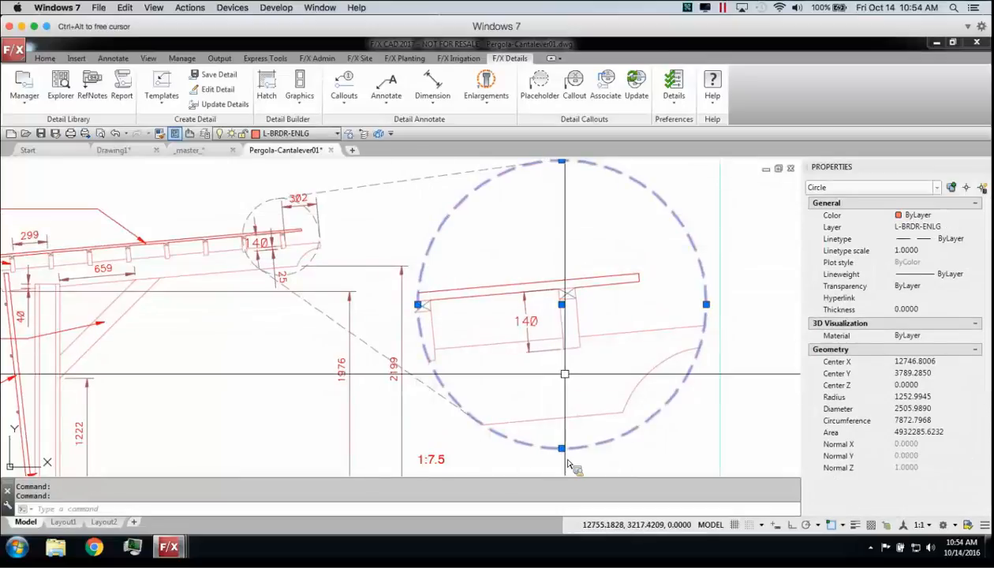
pyautogui.press('Escape')
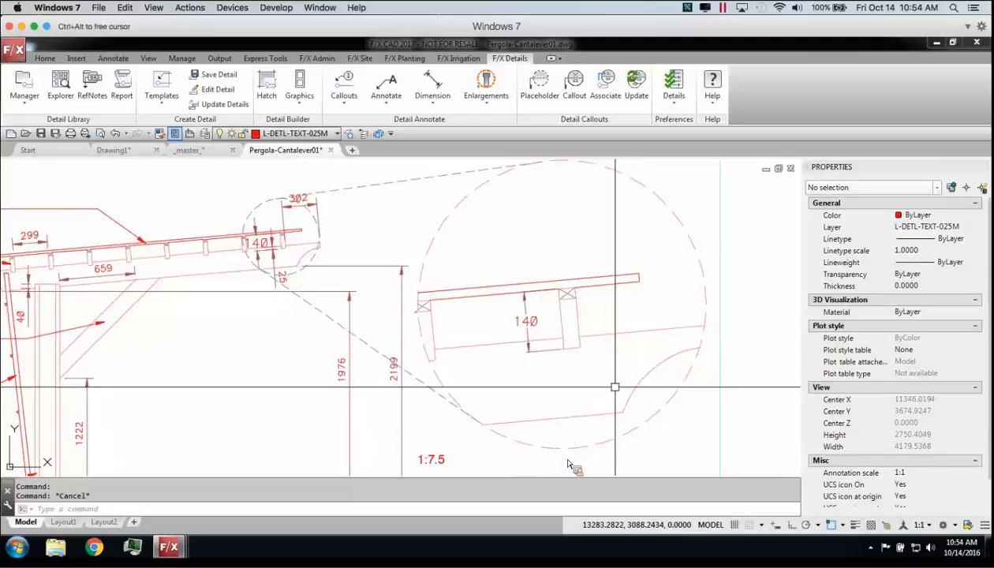
pyautogui.click(304, 258)
pyautogui.click(217, 209)
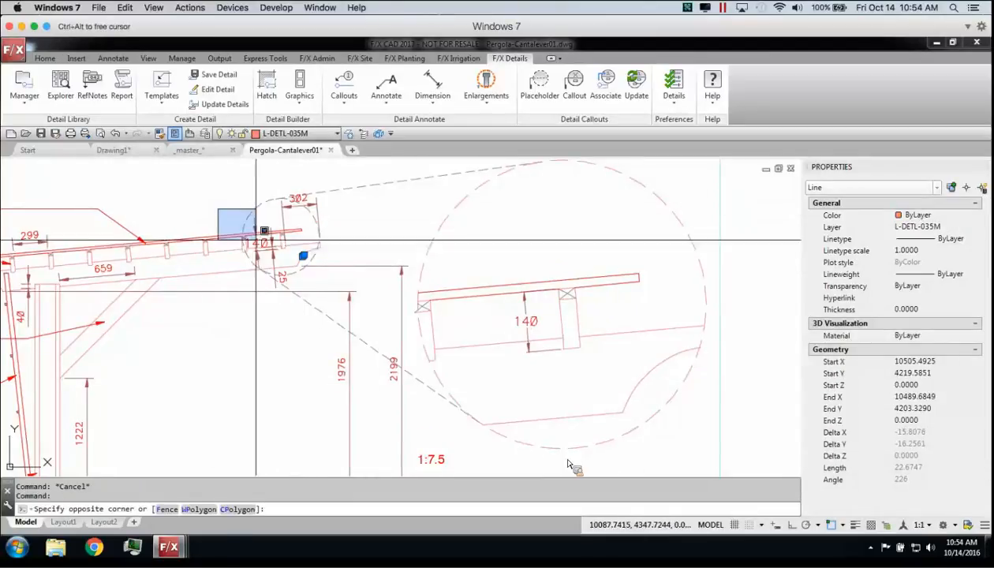
pyautogui.click(322, 271)
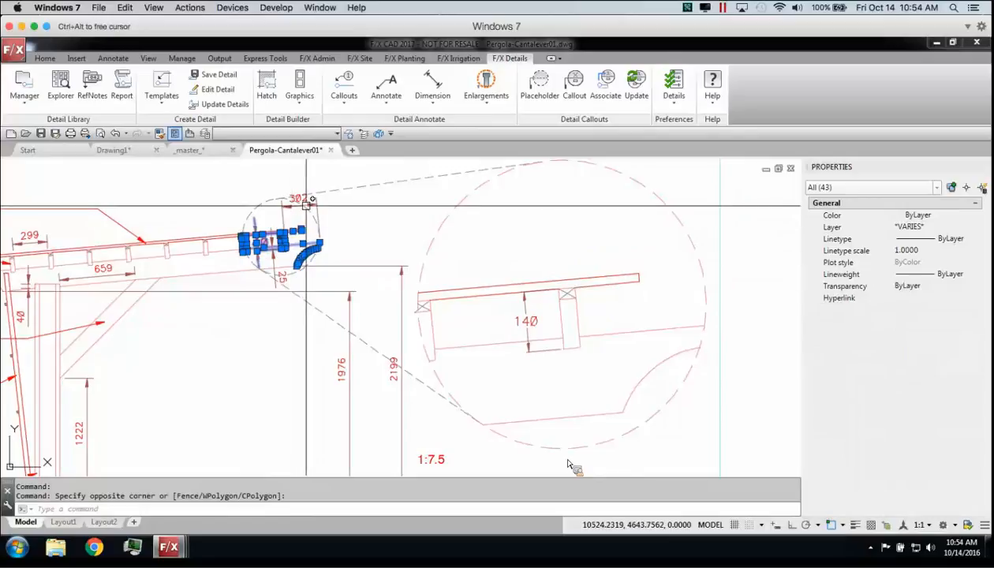
pyautogui.press('Escape')
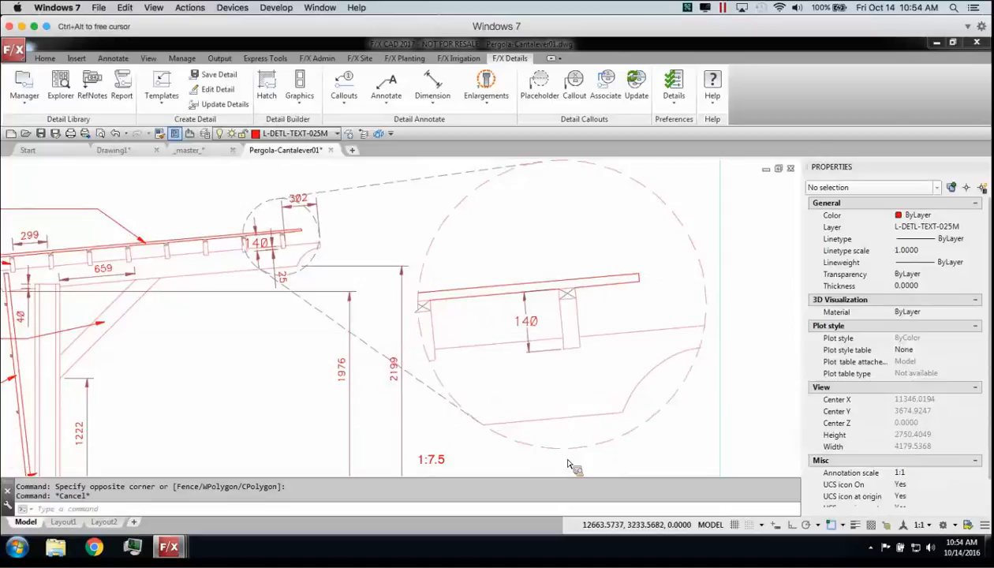
# Close the Pergola-Cantalever01 drawing without saving its changes
pyautogui.scroll(-2, 544, 355)
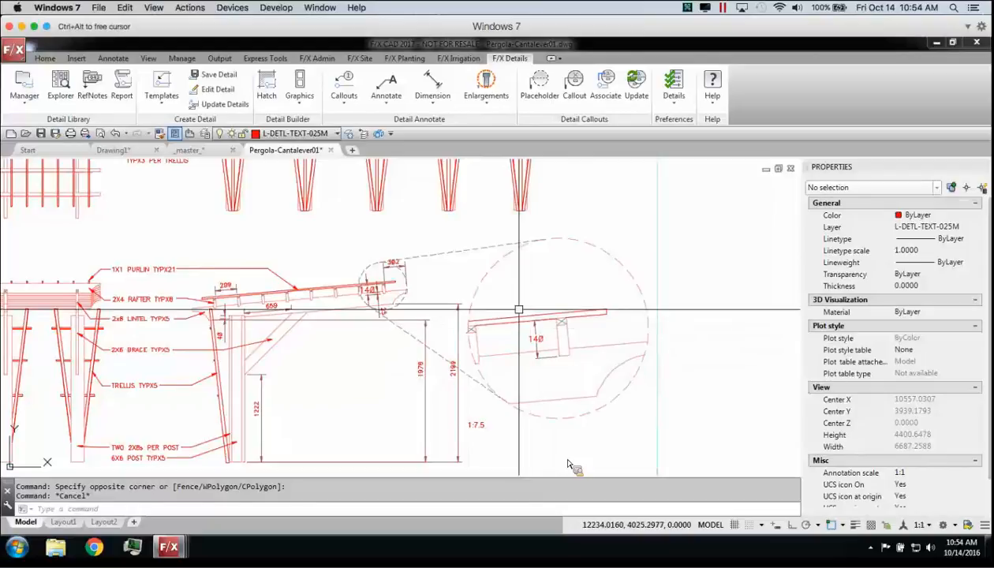
pyautogui.scroll(-5, 335, 300)
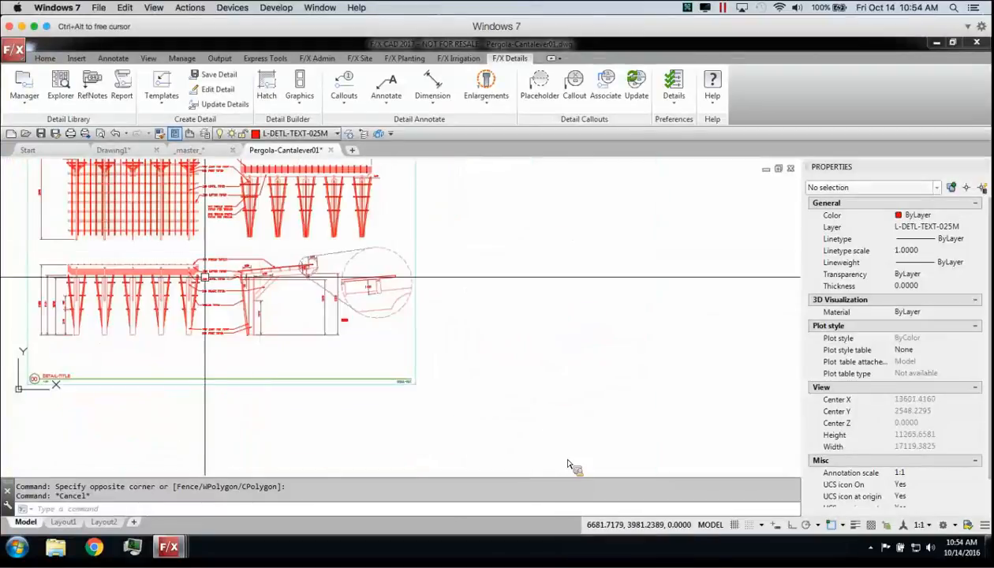
pyautogui.click(330, 150)
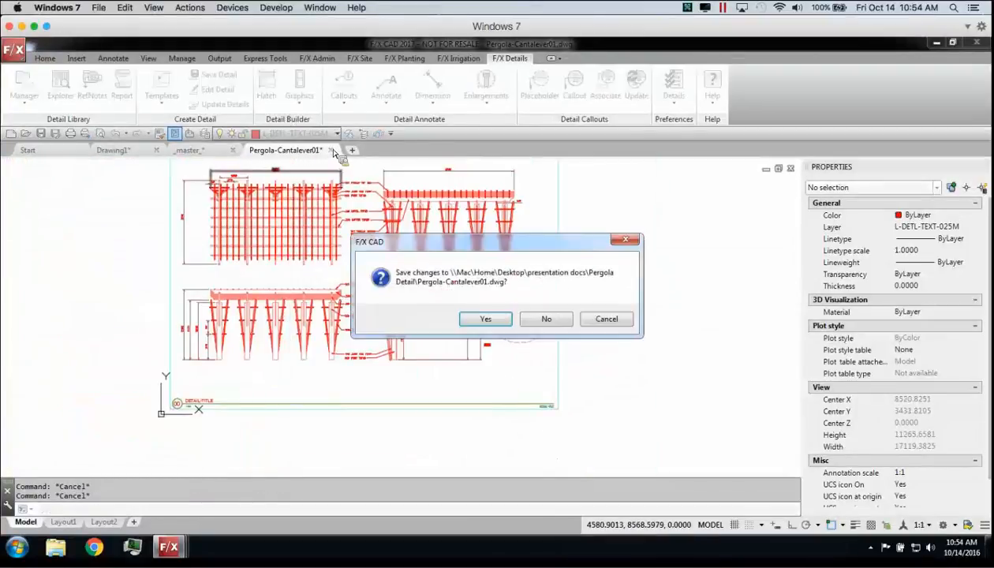
pyautogui.click(546, 318)
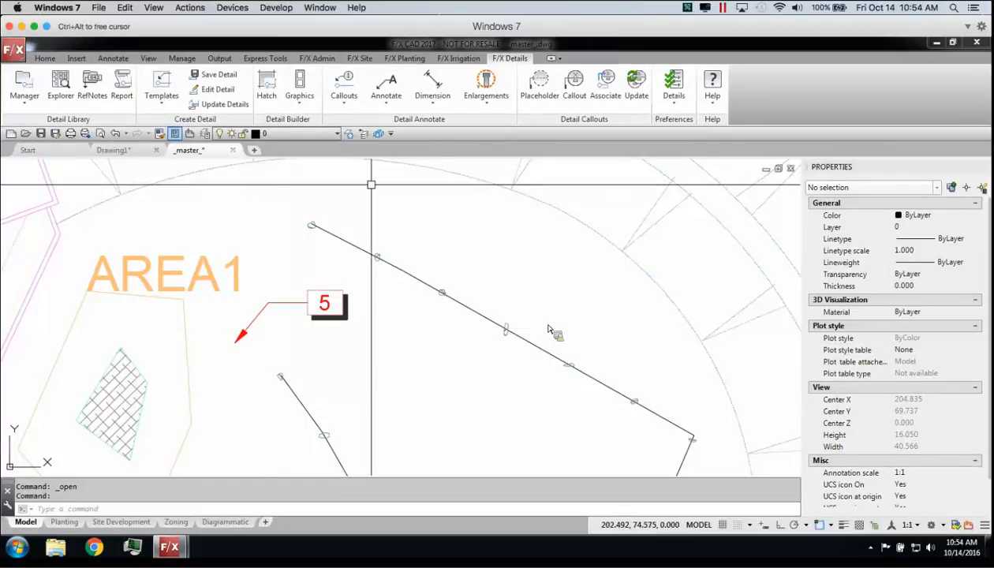
# Open the Plant Manager and review the full plant data of the Alnus cordata (Italian Alder) entry
pyautogui.scroll(2, 424, 72)
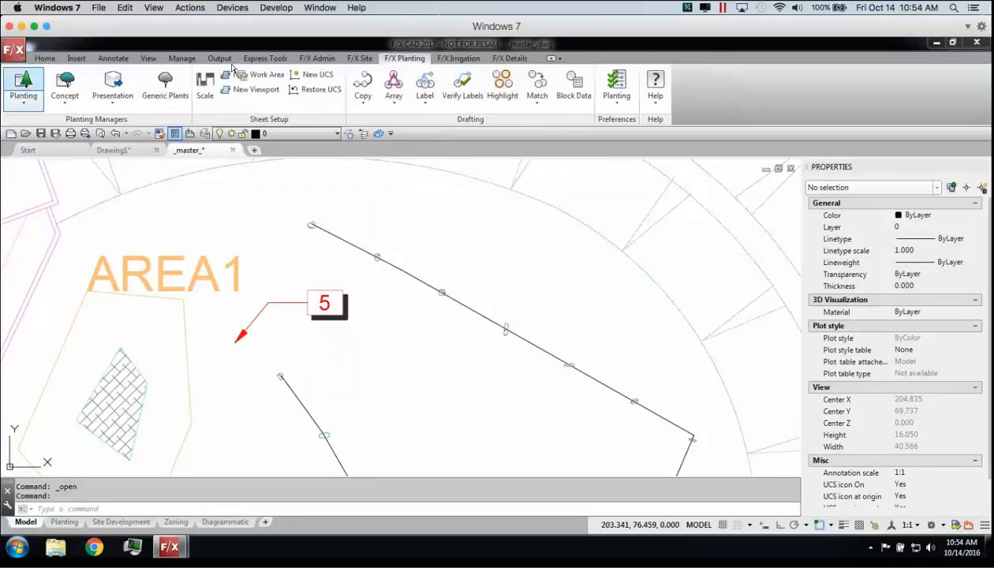
pyautogui.click(19, 88)
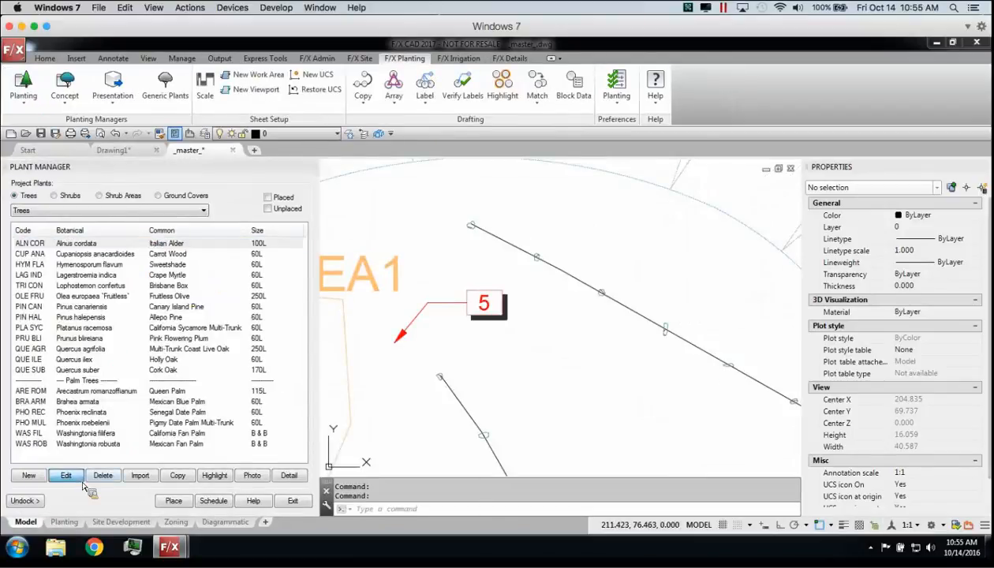
pyautogui.click(72, 476)
pyautogui.click(282, 451)
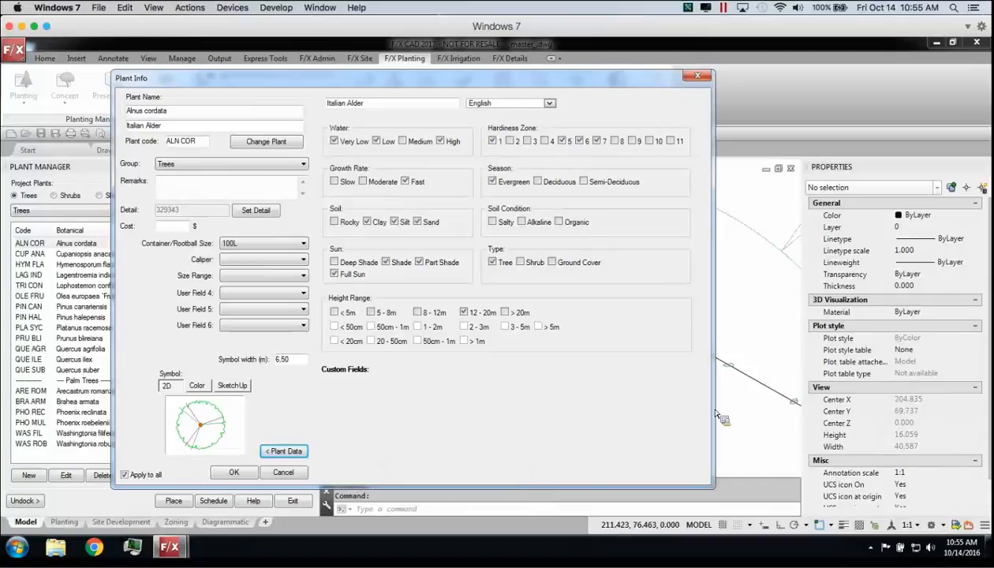
pyautogui.click(282, 452)
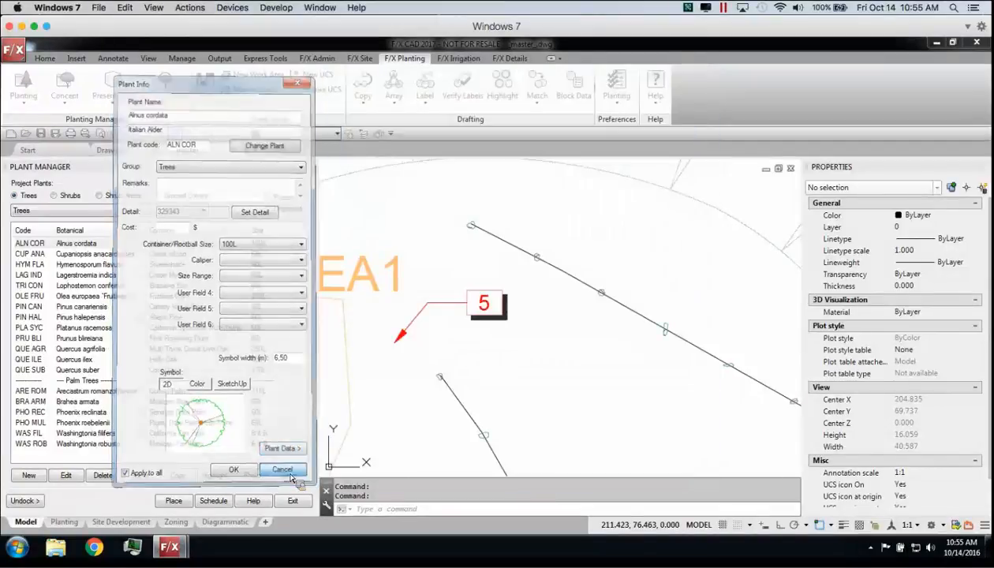
pyautogui.click(283, 472)
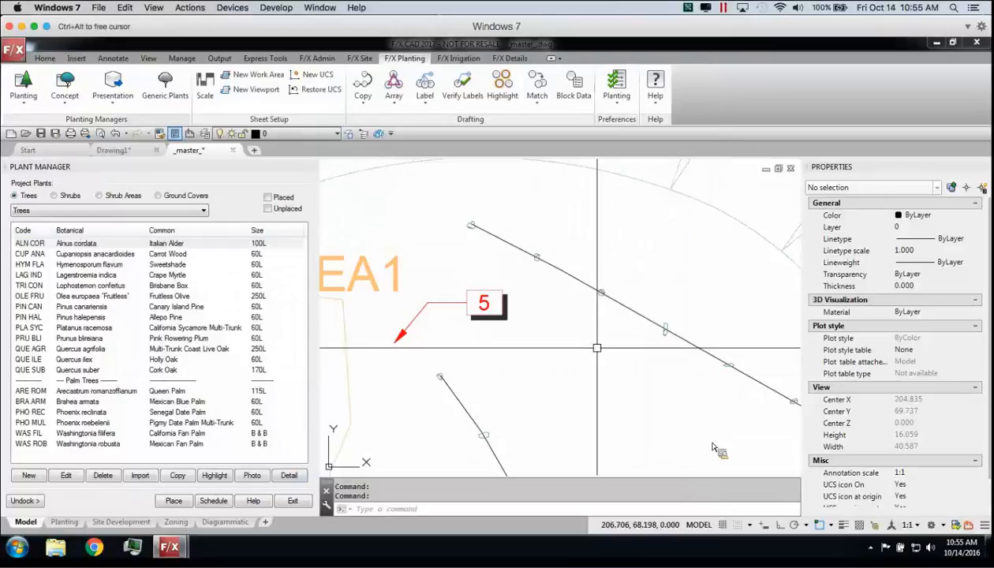
# Try the Highlight tool on the CUP ANA trees labelled at the east end of the street planting strip
pyautogui.scroll(-8, 597, 348)
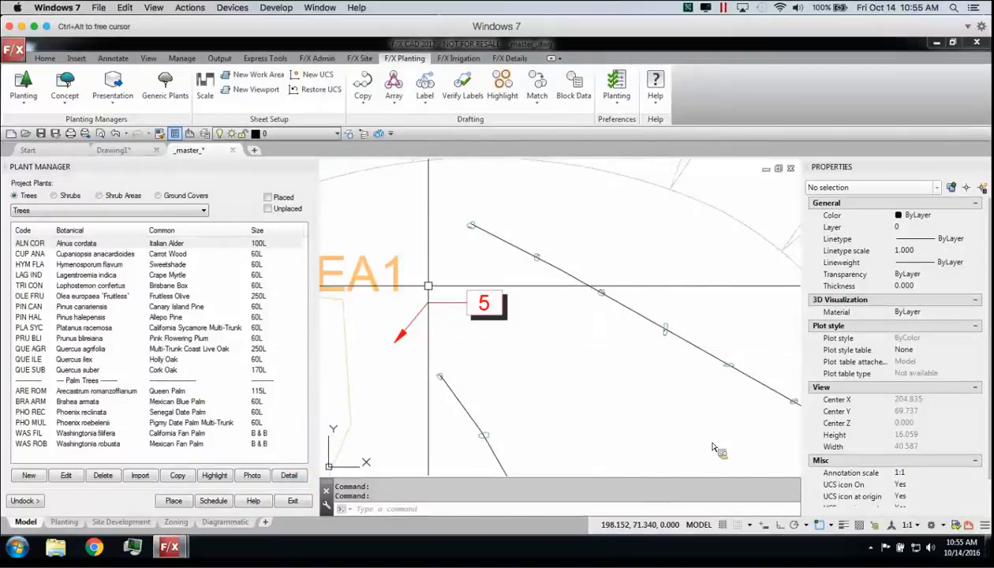
pyautogui.scroll(3, 462, 387)
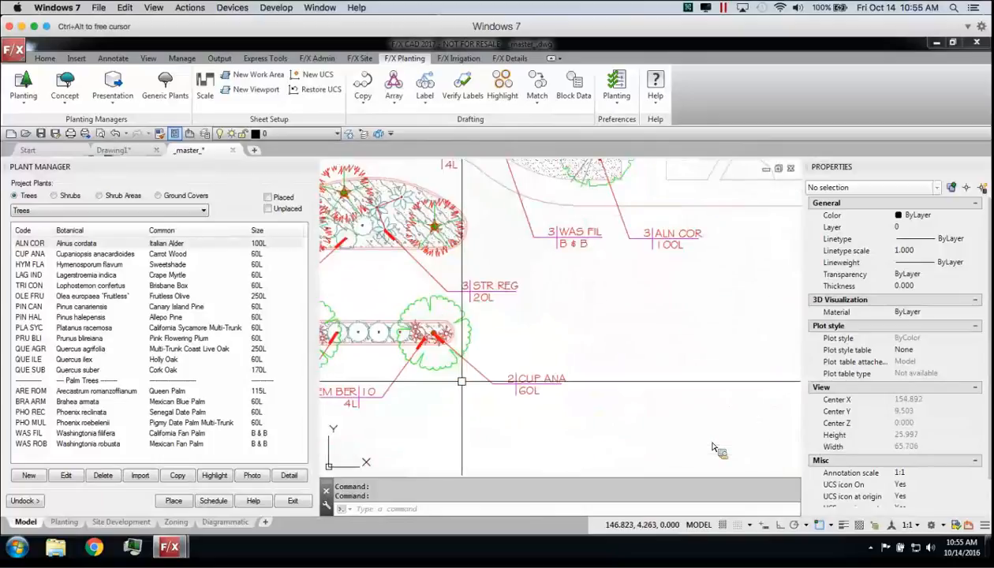
pyautogui.moveTo(400, 361); pyautogui.dragTo(469, 336, button='middle')
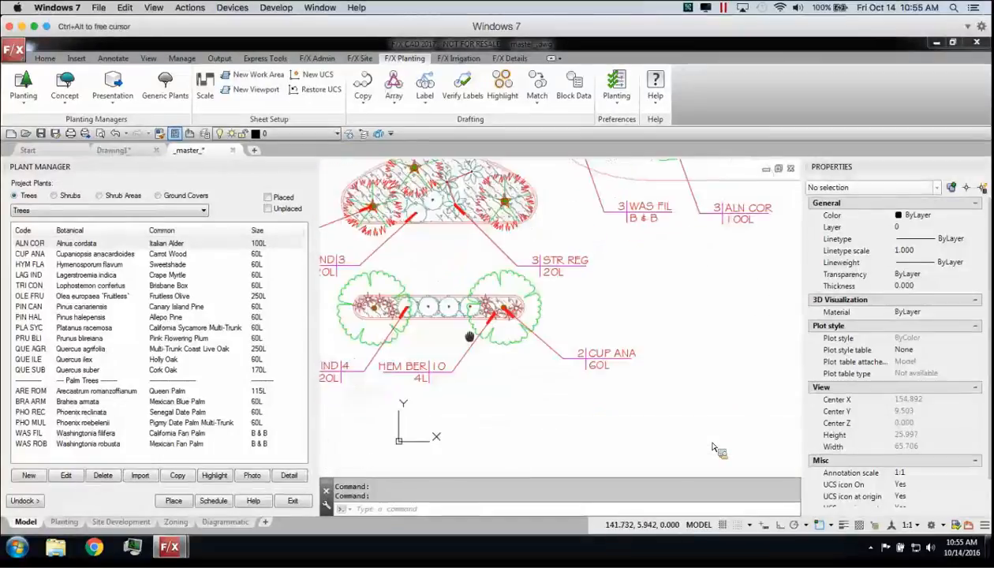
pyautogui.click(507, 81)
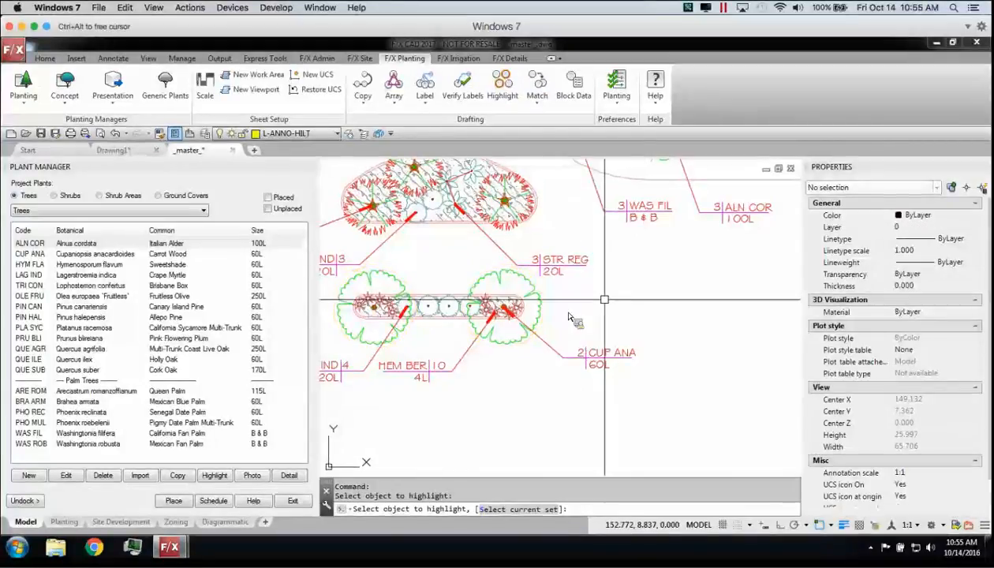
# Copy the two CUP ANA trees and their label from the planting strip to the empty area farther east
pyautogui.click(591, 402)
pyautogui.click(509, 339)
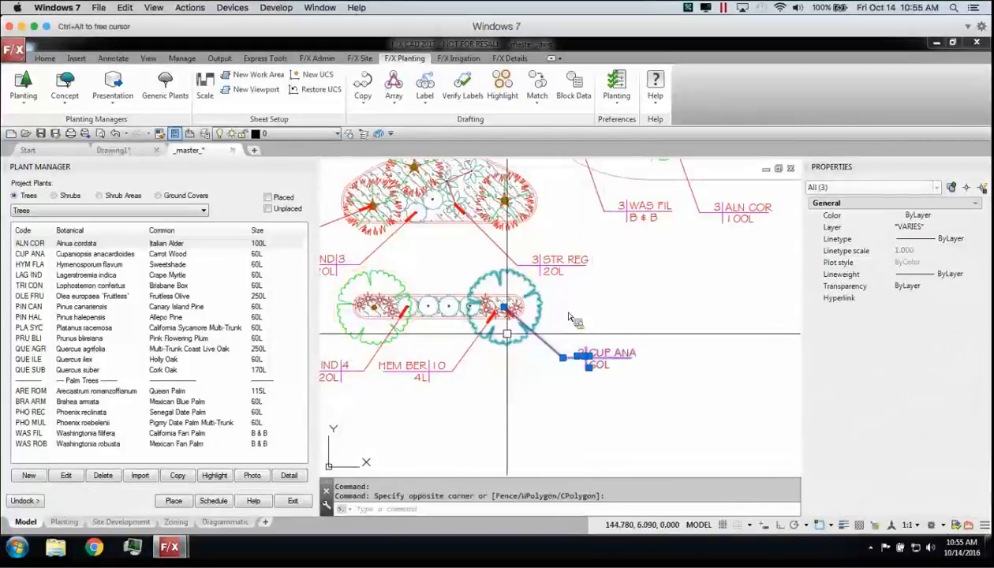
pyautogui.write('co')
pyautogui.press('Return')
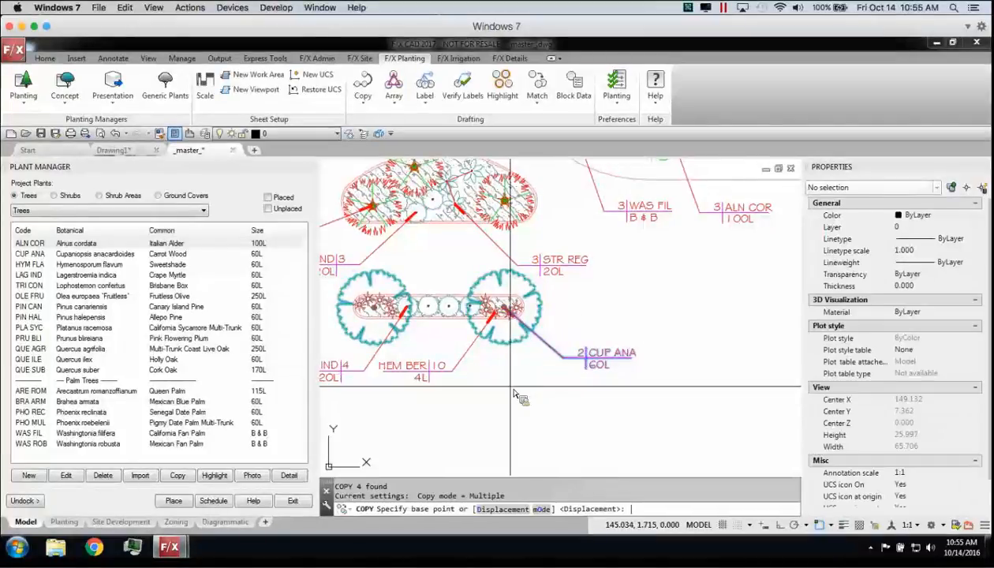
pyautogui.click(506, 373)
pyautogui.scroll(-4, 505, 371)
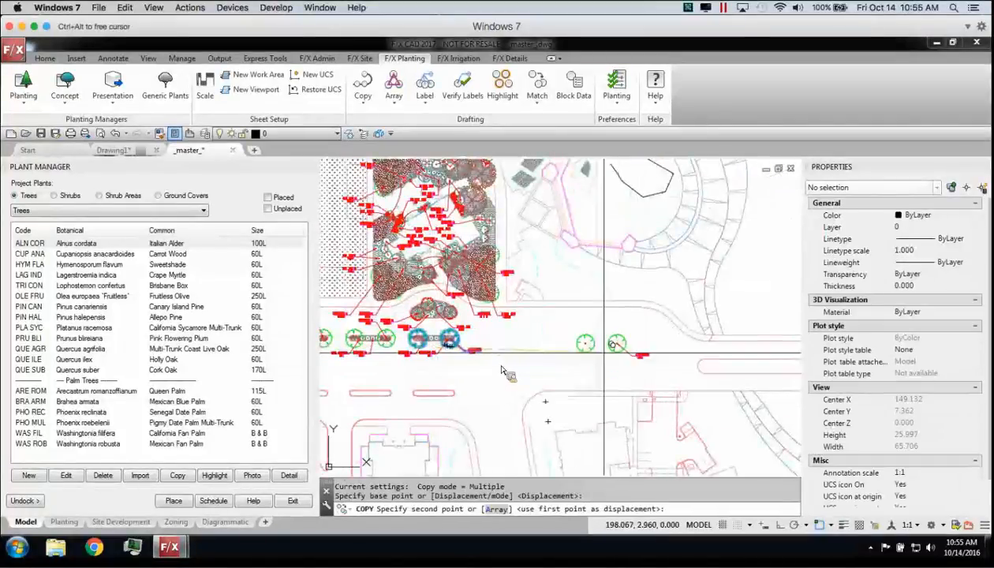
pyautogui.click(561, 372)
pyautogui.press('Escape')
# Close the Plant Manager to free the drawing area around the copied trees
pyautogui.scroll(4, 570, 352)
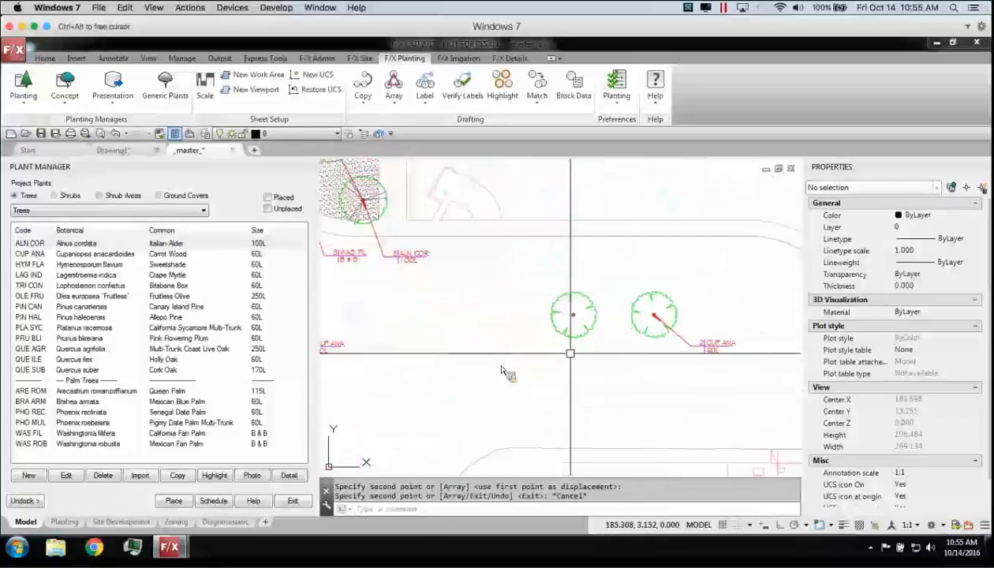
pyautogui.scroll(-2, 570, 351)
pyautogui.scroll(-3, 448, 369)
pyautogui.scroll(-5, 505, 370)
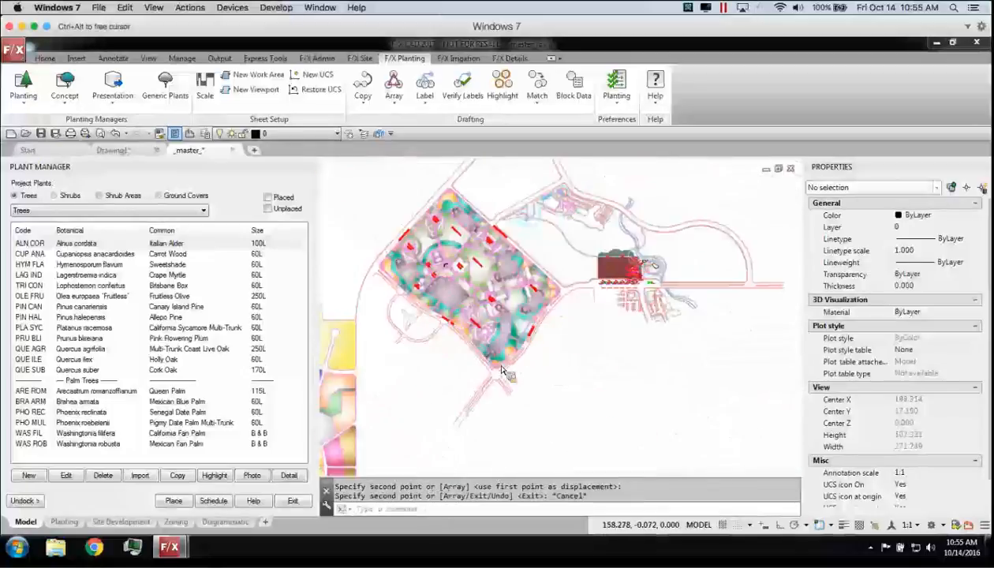
pyautogui.middleClick(501, 371)
pyautogui.middleClick(501, 371)
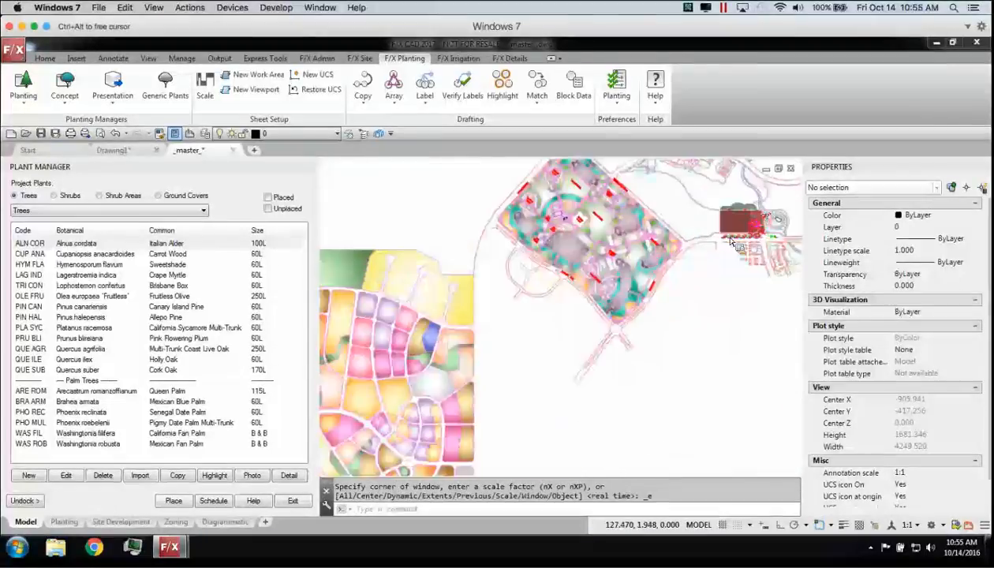
pyautogui.scroll(2, 756, 239)
pyautogui.moveTo(756, 238); pyautogui.dragTo(570, 280, button='middle')
pyautogui.scroll(8, 588, 289)
pyautogui.moveTo(433, 343); pyautogui.dragTo(478, 334, button='middle')
pyautogui.scroll(2, 506, 281)
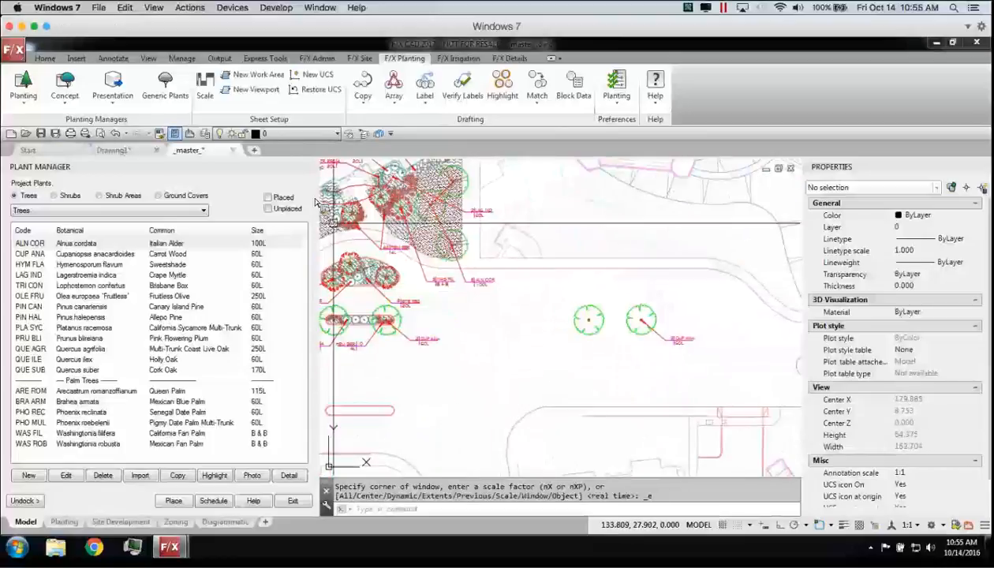
pyautogui.click(310, 166)
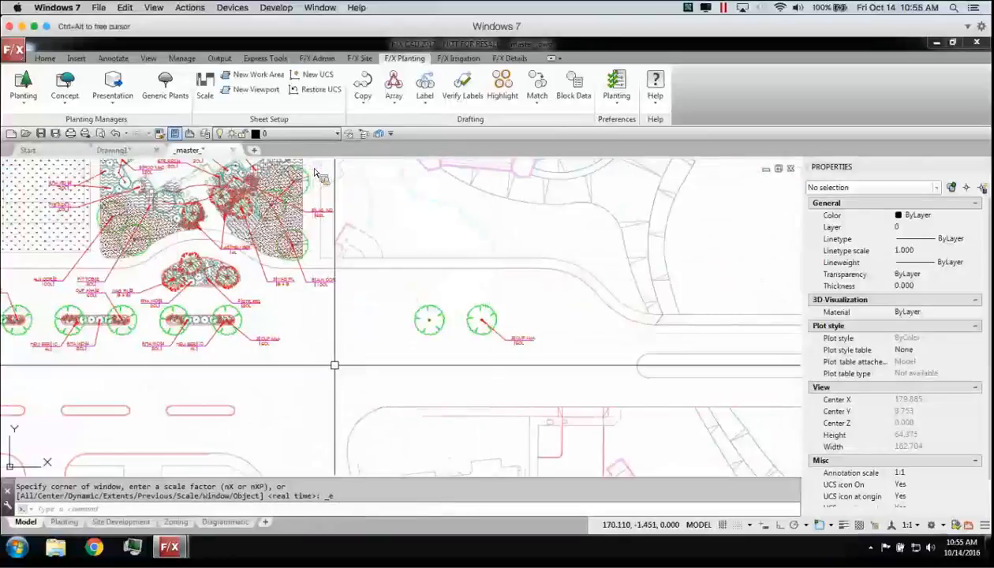
# Highlight the plants linked to the copied CUP ANA label, and turn the highlight off again
pyautogui.click(503, 88)
pyautogui.click(664, 333)
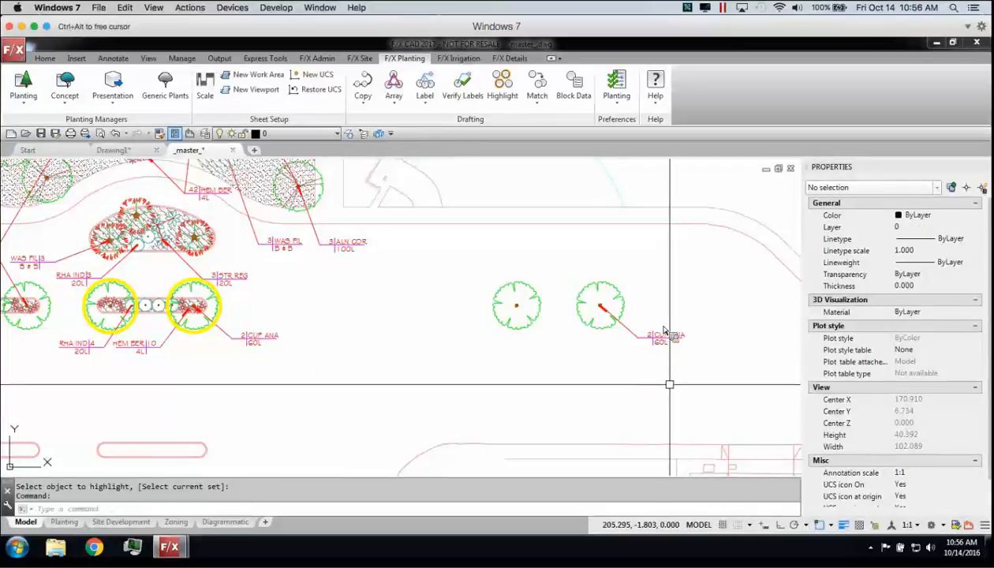
pyautogui.press('Escape')
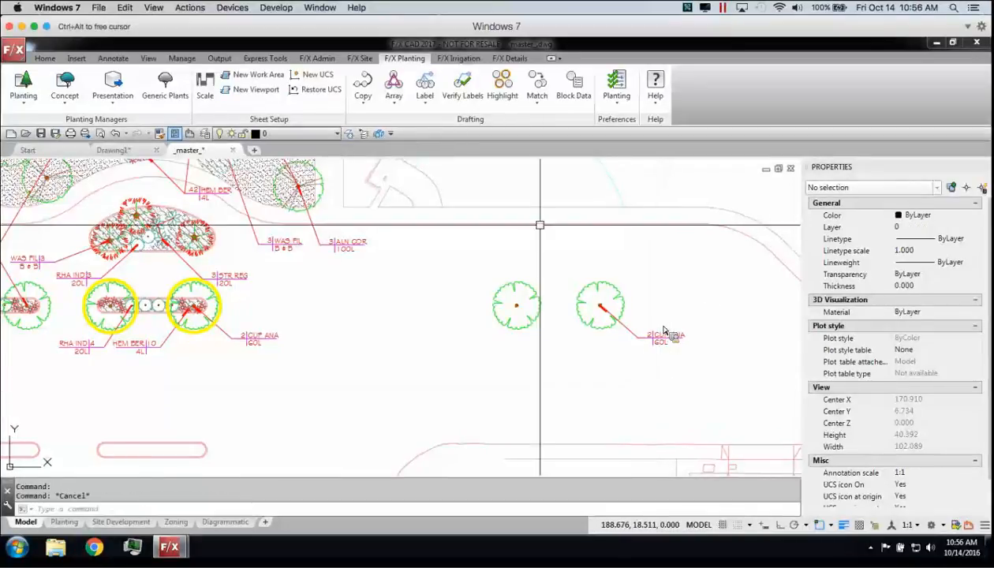
pyautogui.click(502, 87)
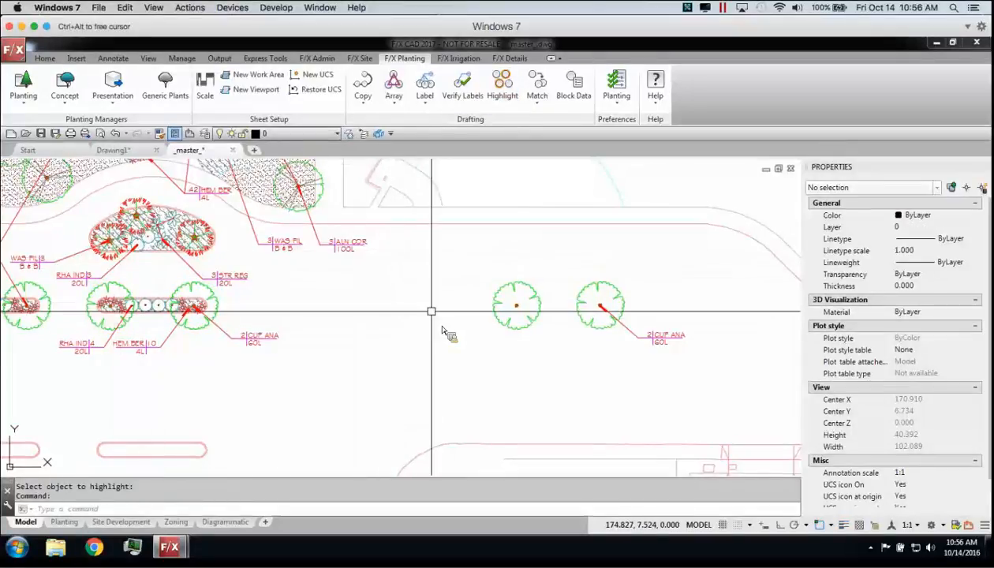
# Delete the two original CUP ANA trees and their label from the planting strip
pyautogui.click(302, 371)
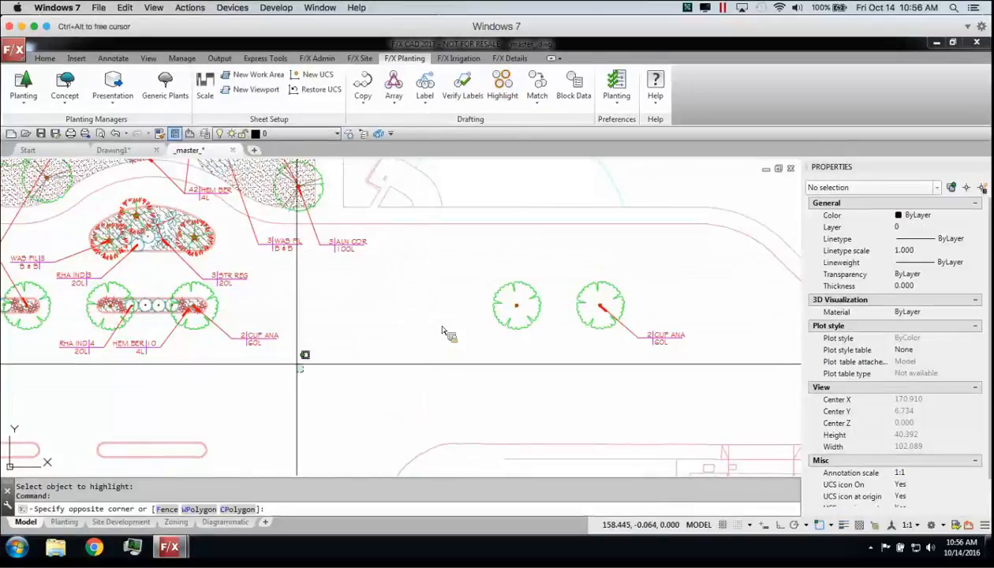
pyautogui.click(189, 323)
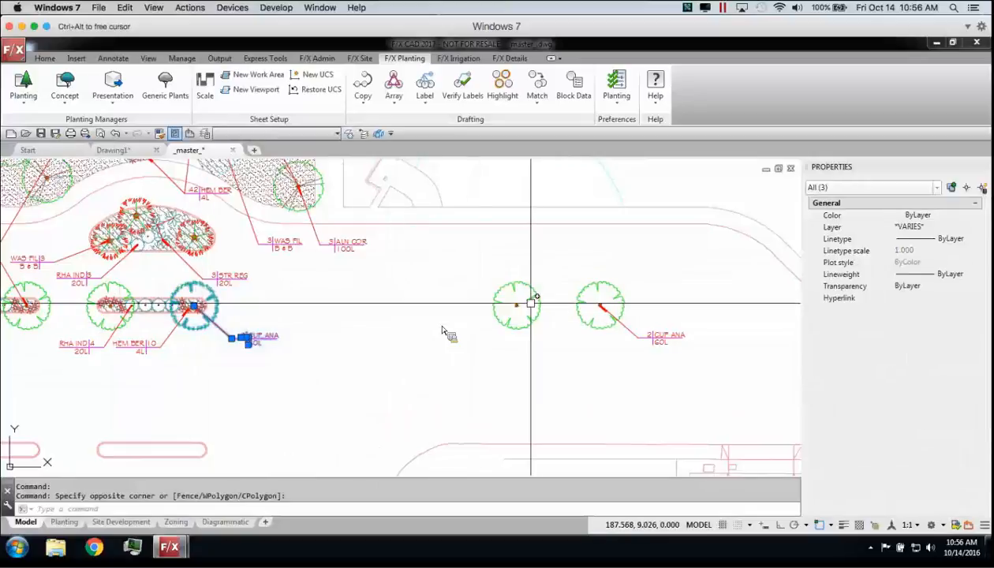
pyautogui.click(93, 316)
pyautogui.press('Delete')
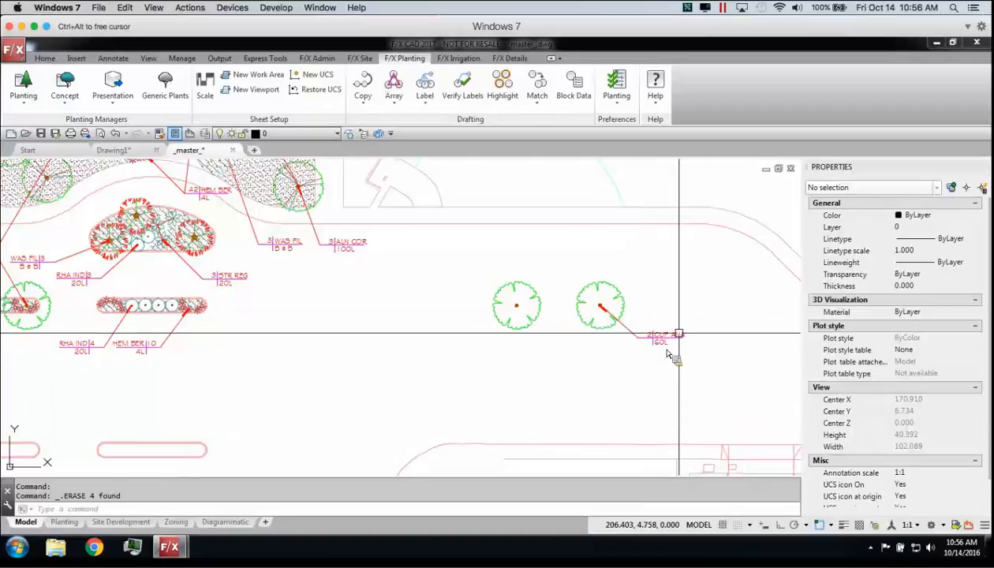
# Run Verify Labels on the entire drawing
pyautogui.click(463, 88)
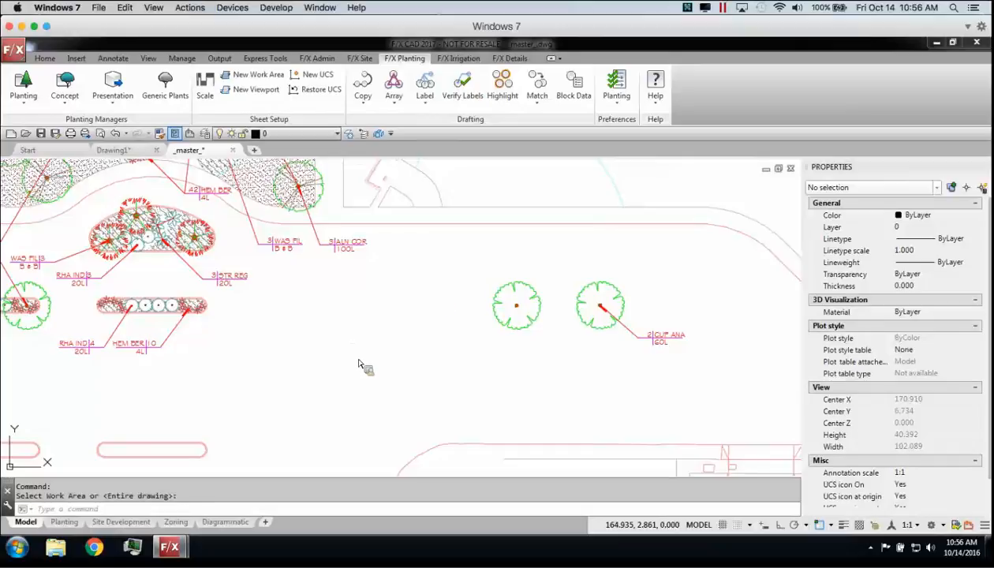
pyautogui.press('Return')
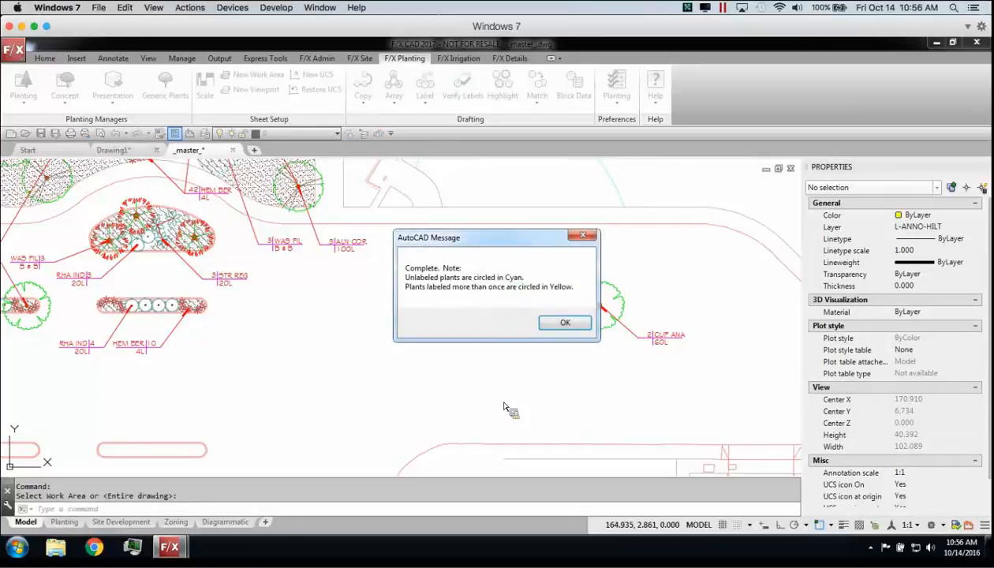
# Dismiss the label verification notice and delete the two copied trees with their circles and leftover leader
pyautogui.click(564, 322)
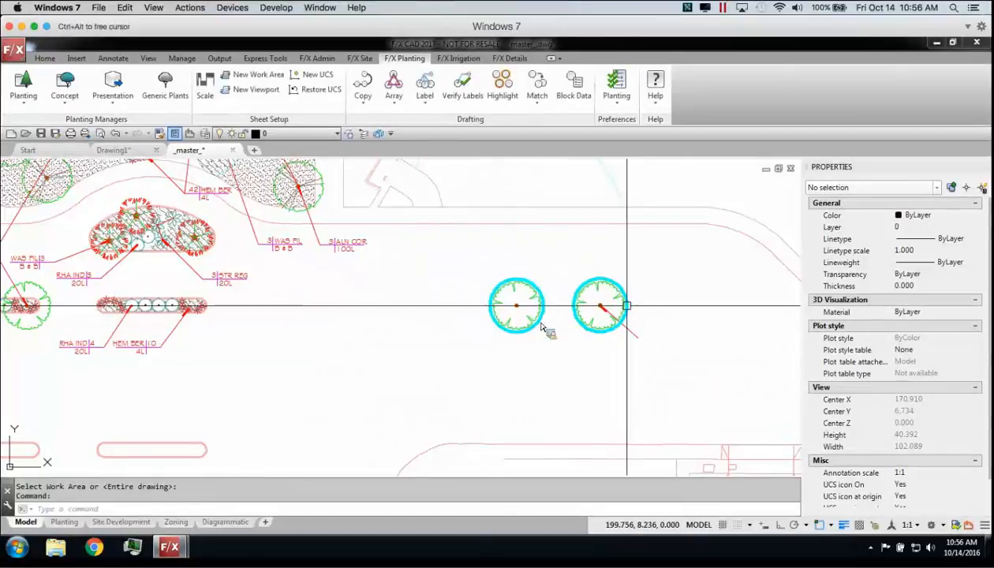
pyautogui.click(659, 361)
pyautogui.click(637, 334)
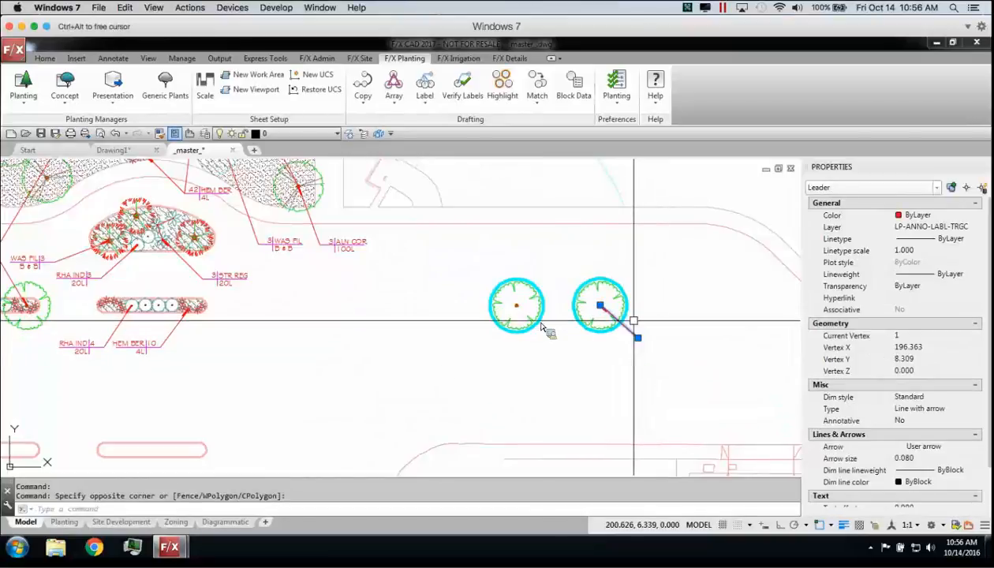
pyautogui.press('Delete')
pyautogui.click(710, 339)
pyautogui.click(435, 273)
pyautogui.press('Delete')
# Examine the plants circled in cyan and yellow and the labelled plants in the parking strips
pyautogui.scroll(-3, 242, 328)
pyautogui.scroll(-1, 243, 329)
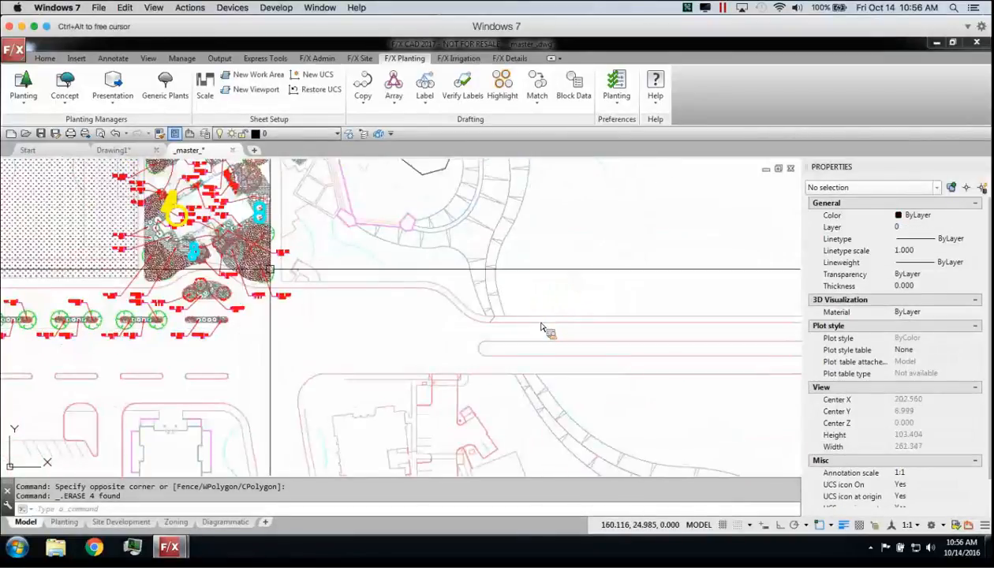
pyautogui.moveTo(177, 264); pyautogui.dragTo(268, 336, button='middle')
pyautogui.scroll(4, 222, 432)
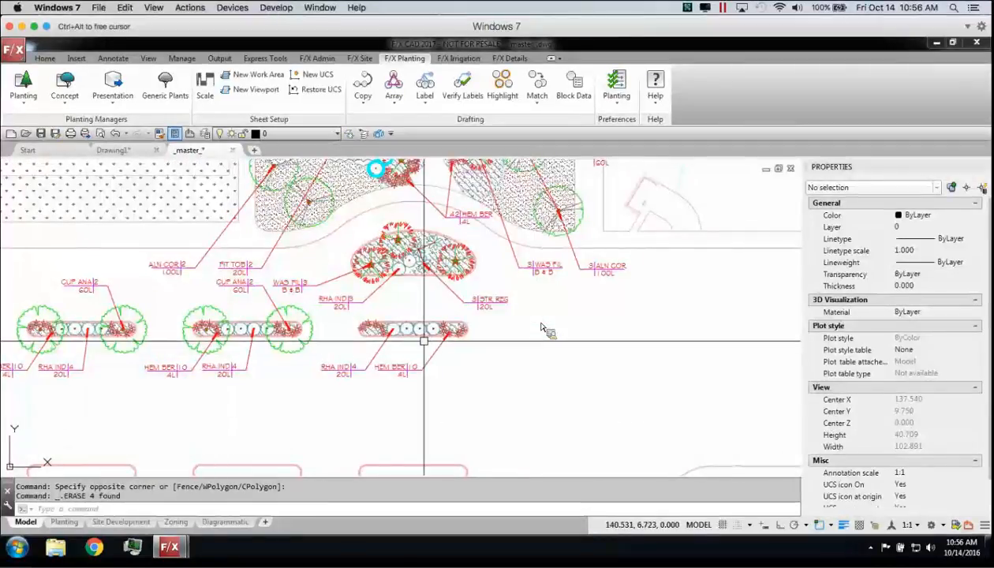
pyautogui.moveTo(637, 248); pyautogui.dragTo(470, 298, button='middle')
pyautogui.scroll(2, 393, 282)
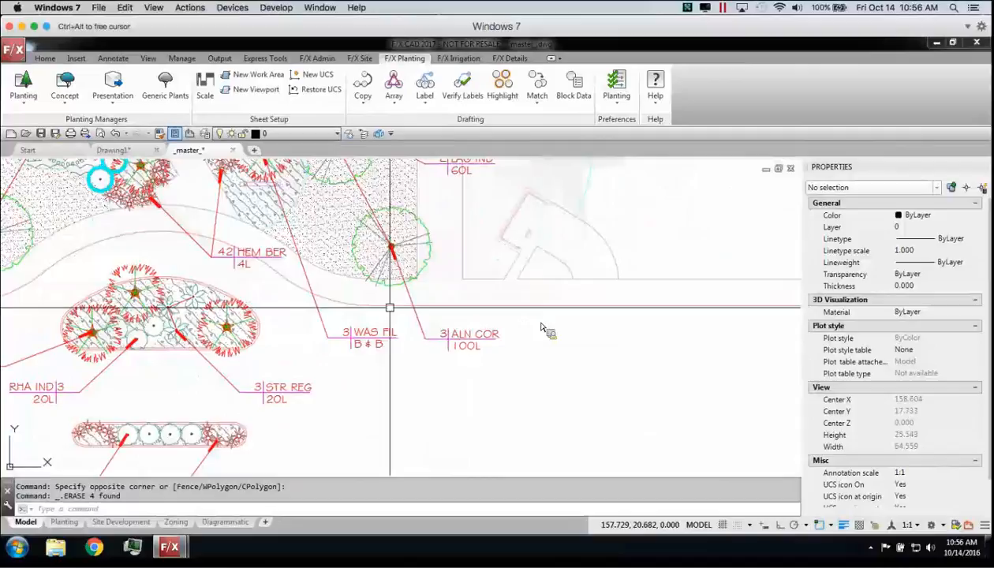
pyautogui.scroll(-5, 390, 308)
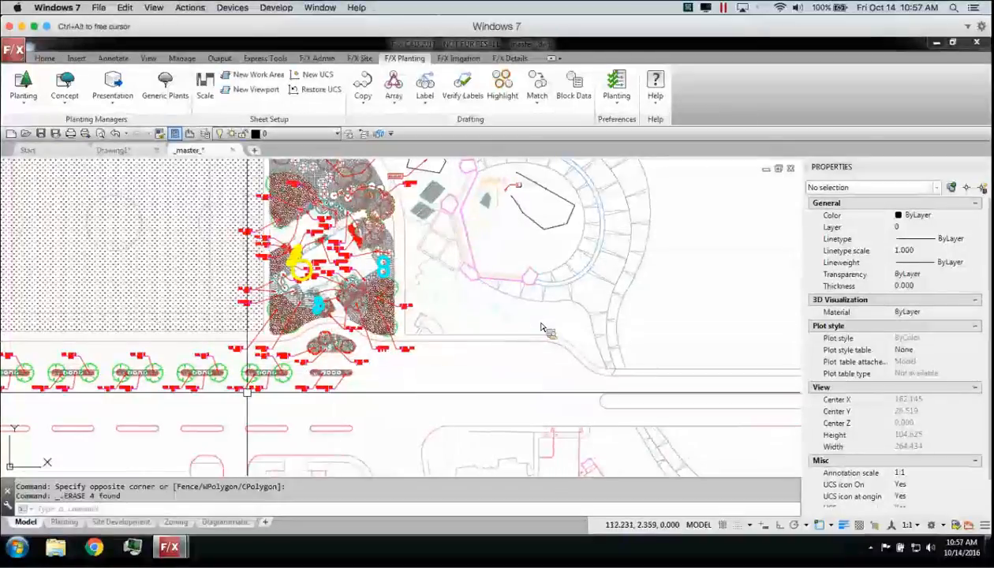
pyautogui.scroll(4, 242, 399)
pyautogui.scroll(4, 242, 399)
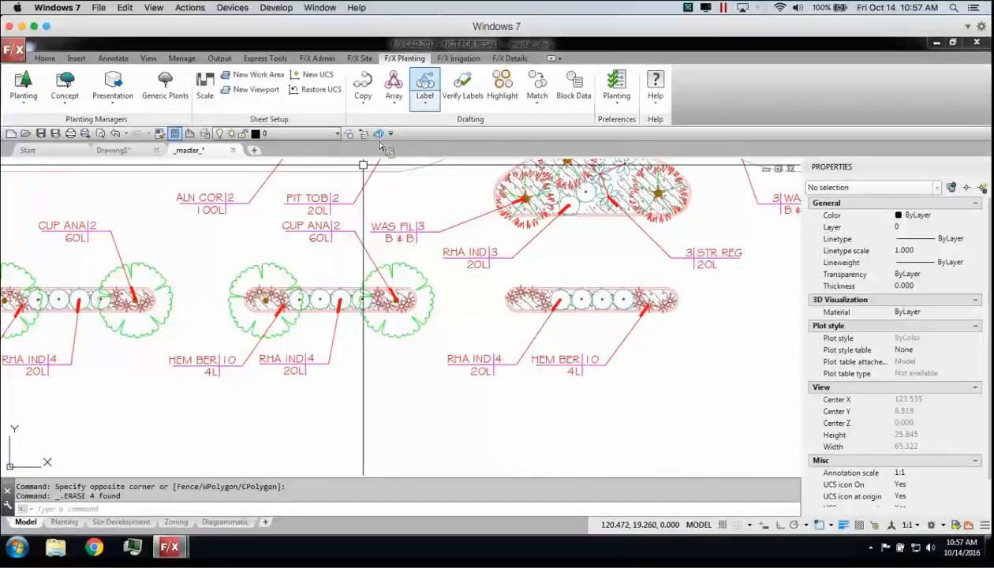
pyautogui.click(354, 375)
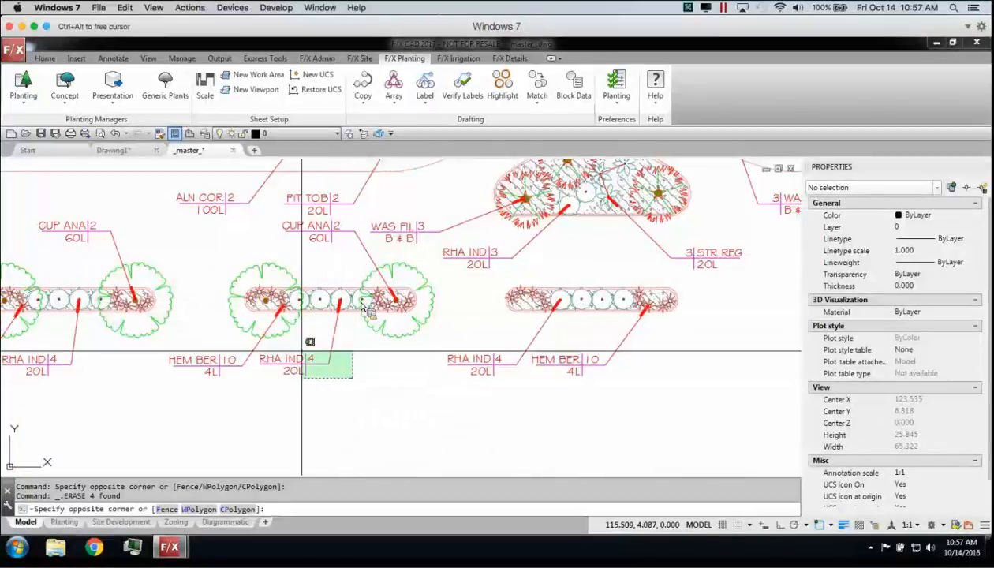
pyautogui.click(308, 341)
pyautogui.click(331, 298)
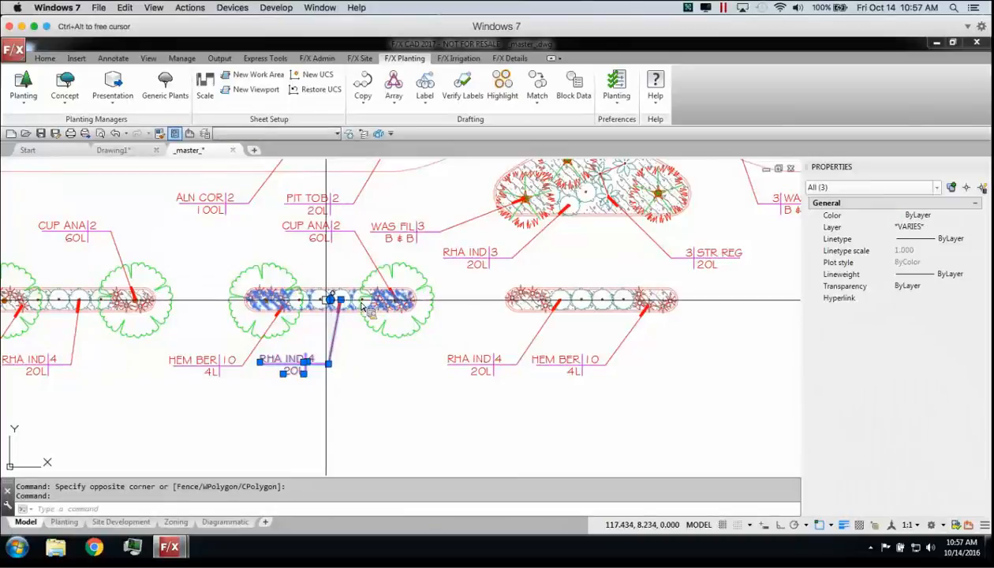
pyautogui.press('Escape')
pyautogui.press('Escape')
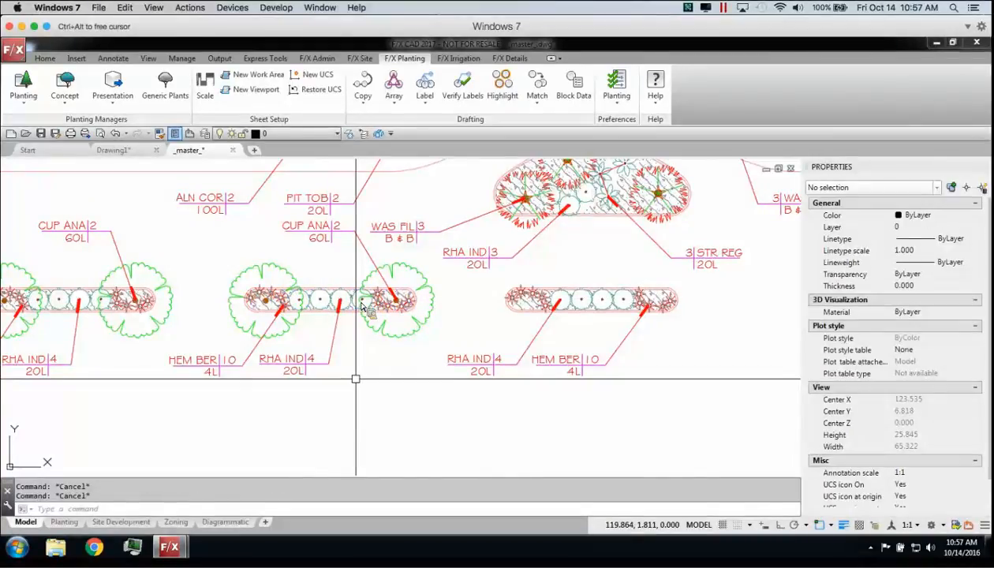
# Clear the cyan and yellow verification circles from the planting plan with the Highlight tool
pyautogui.scroll(-8, 363, 306)
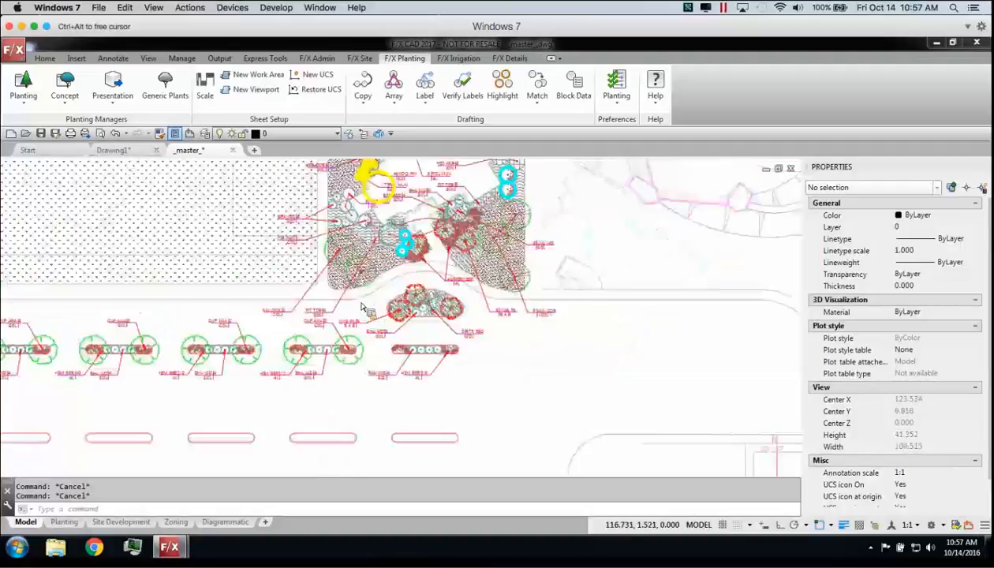
pyautogui.moveTo(572, 313); pyautogui.dragTo(483, 339, button='middle')
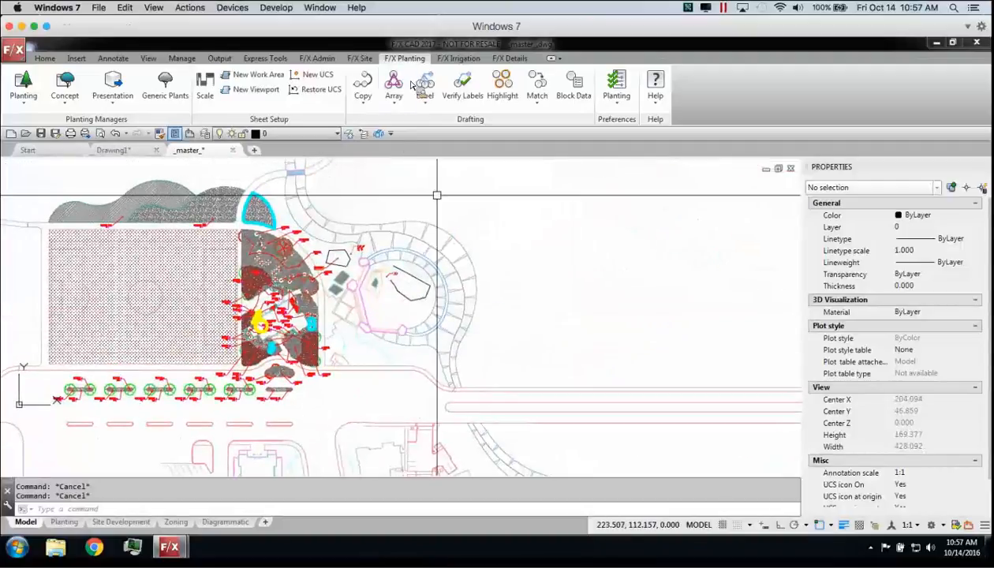
pyautogui.click(501, 84)
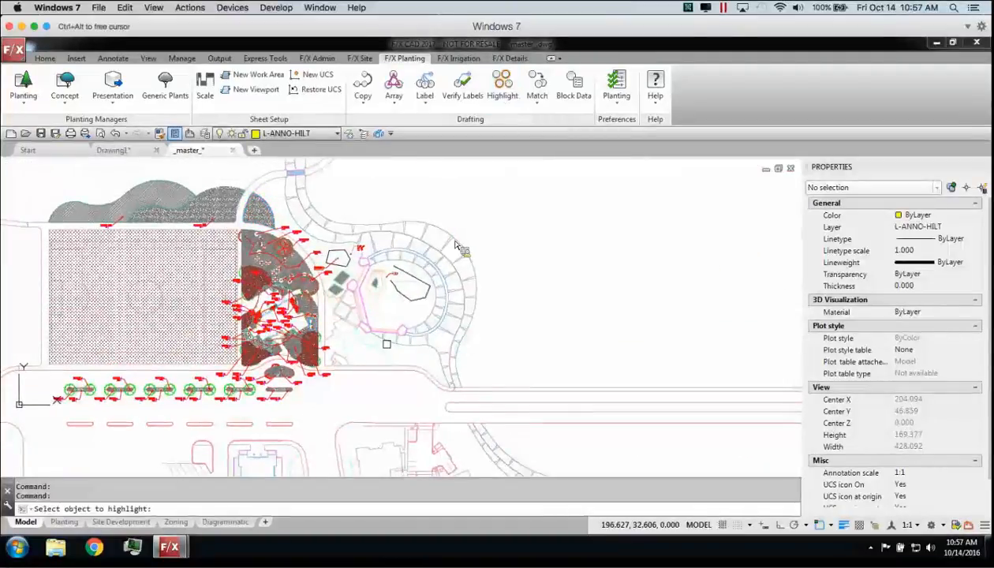
pyautogui.click(384, 313)
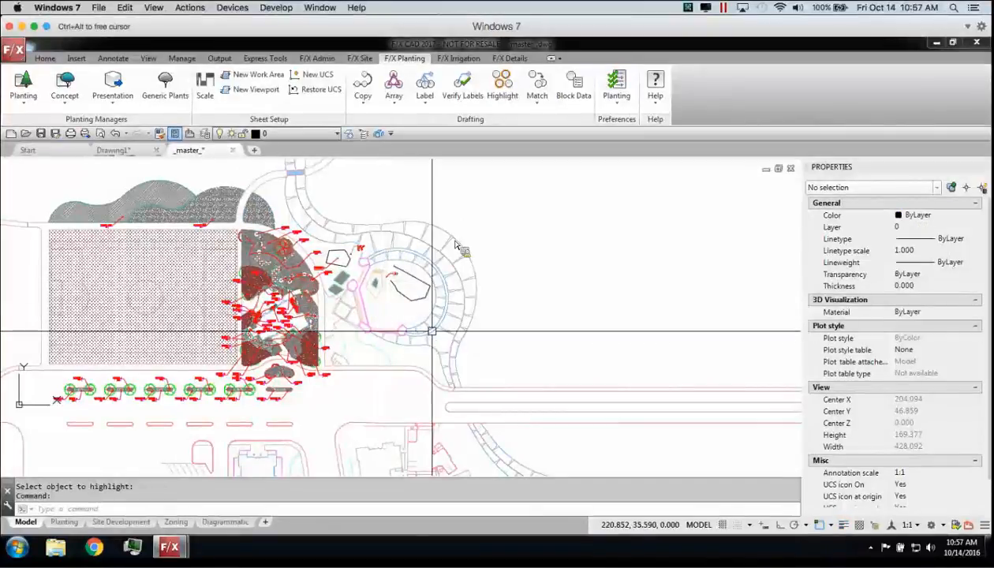
# Close the _master_ and Drawing1 drawings without saving their changes
pyautogui.click(233, 150)
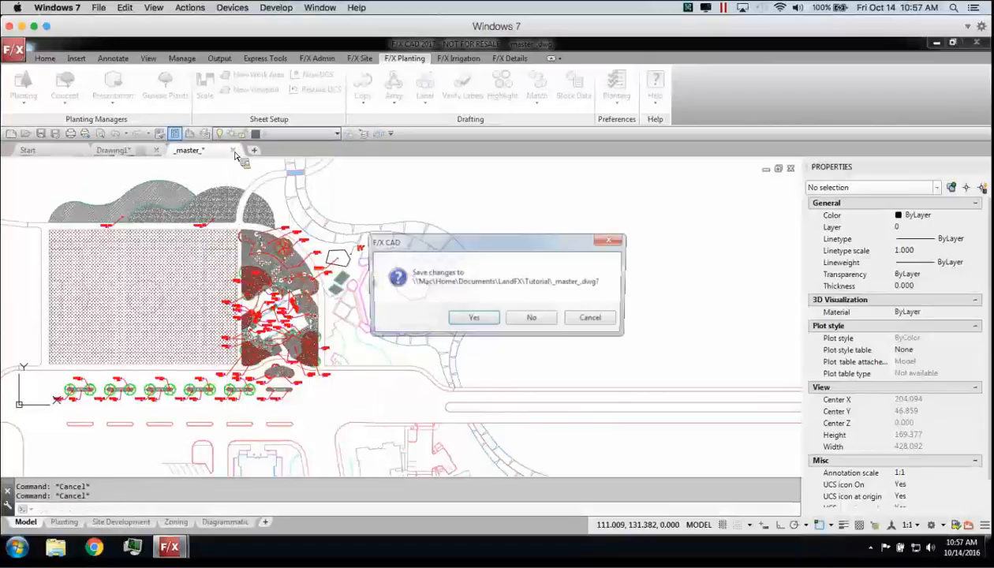
pyautogui.click(533, 319)
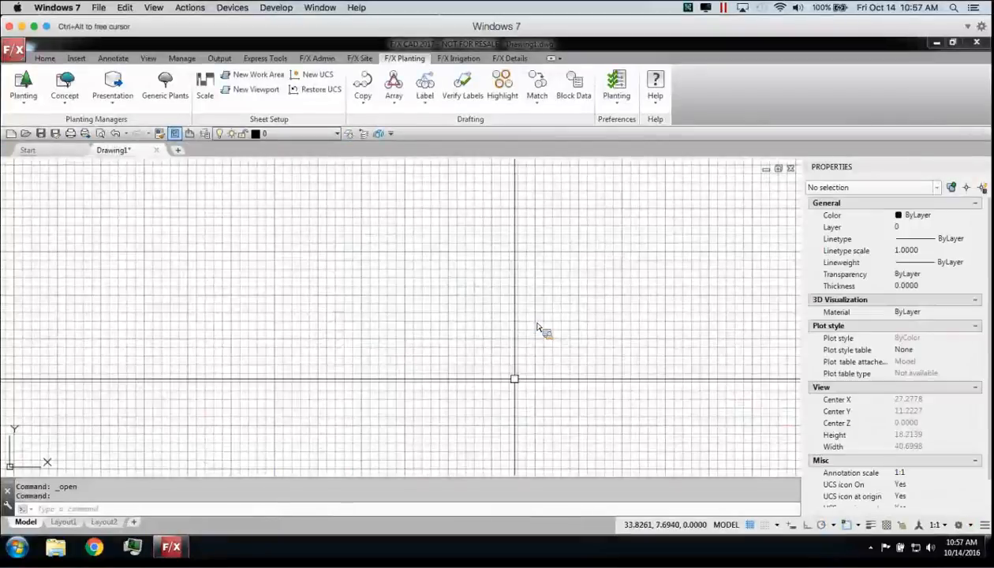
pyautogui.click(157, 154)
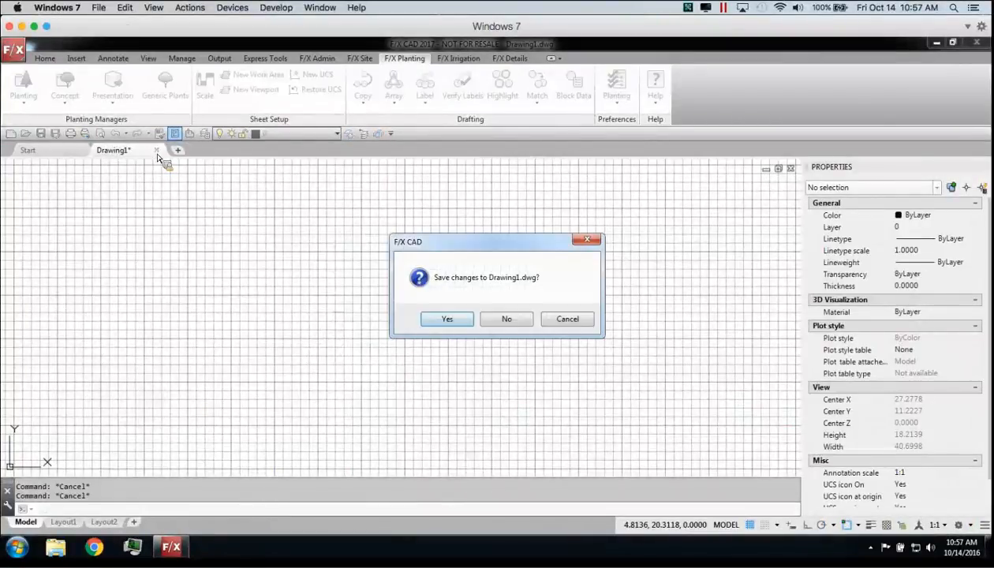
pyautogui.click(503, 321)
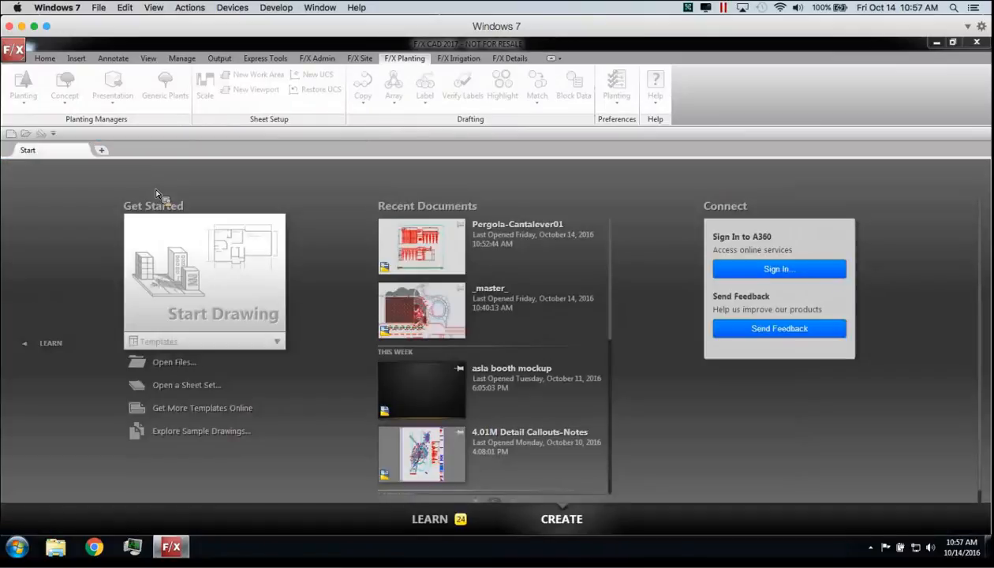
# Open the drawing 3.00M Irrigation.dwg from the Tutorial folder
pyautogui.click(173, 362)
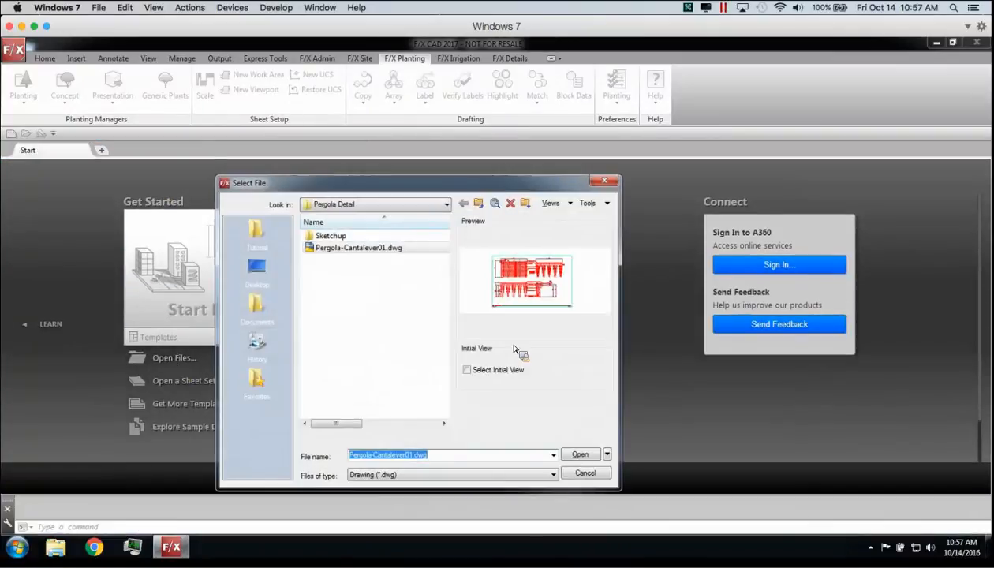
pyautogui.click(252, 229)
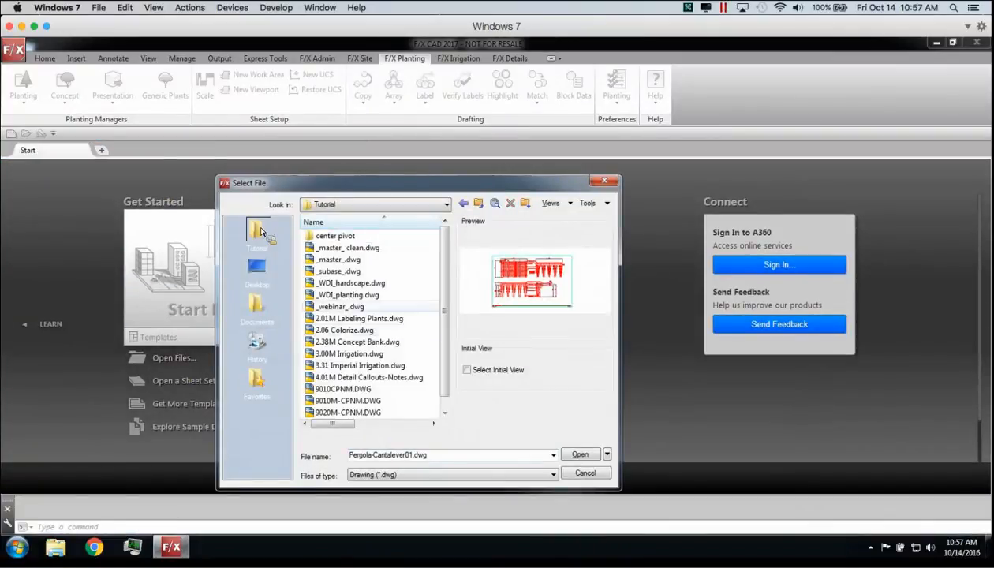
pyautogui.doubleClick(351, 355)
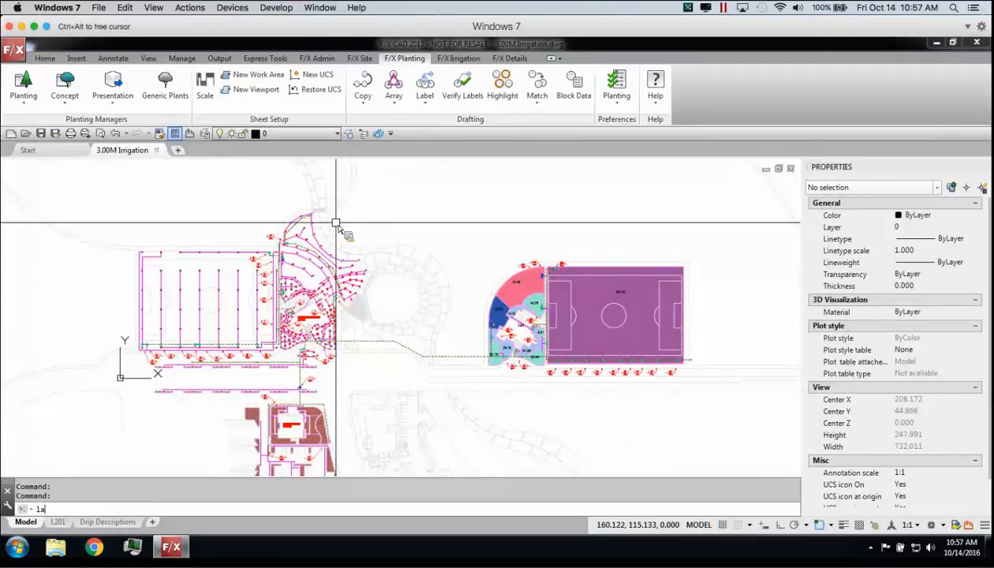
# Locate a valve in the irrigation plan from the LOCATEVALVE list
pyautogui.press('Return')
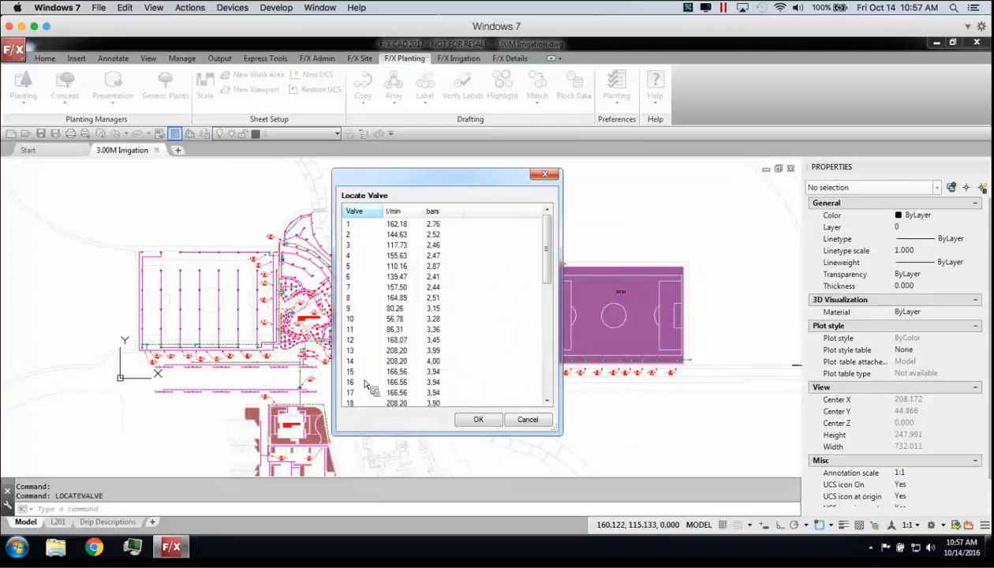
pyautogui.click(477, 418)
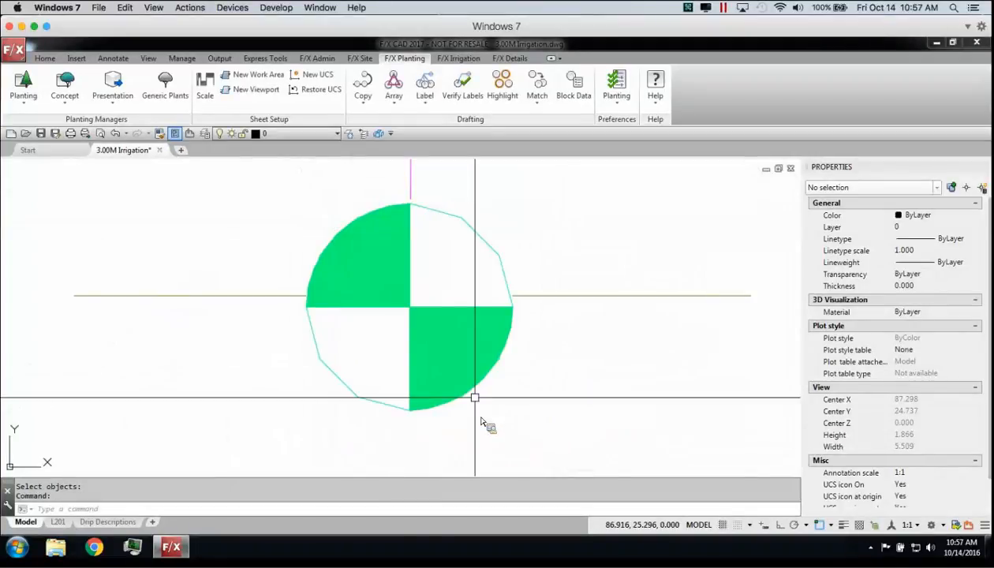
pyautogui.scroll(-3, 412, 320)
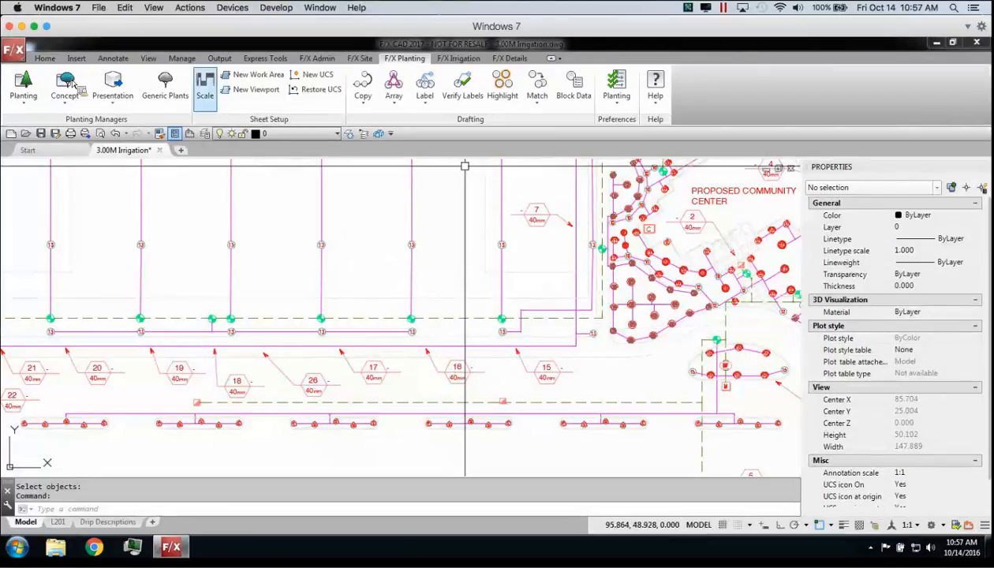
# Start a new Drip Emitter among the drip equipment of the Irrigation Manager
pyautogui.click(457, 59)
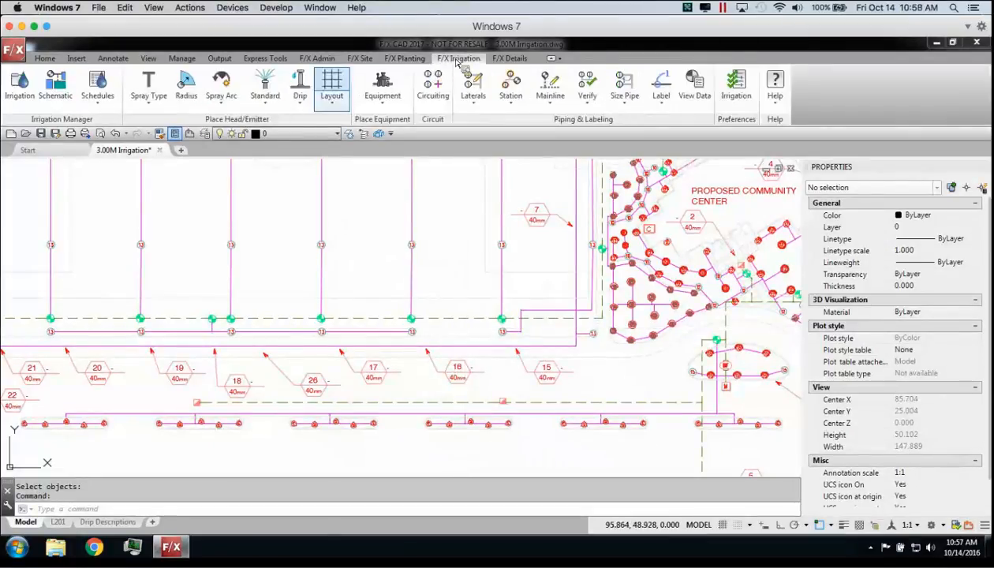
pyautogui.click(20, 86)
pyautogui.click(556, 206)
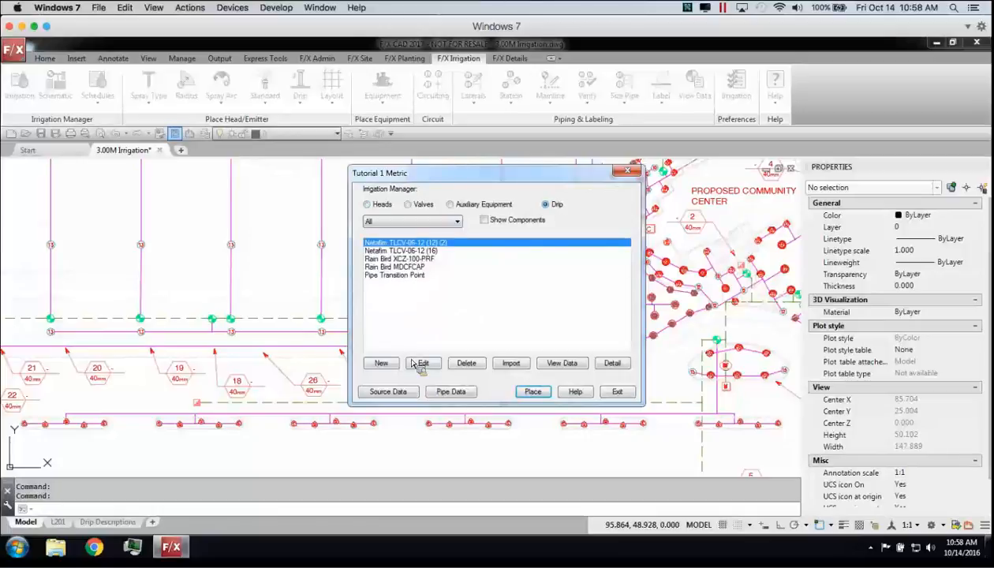
pyautogui.click(381, 363)
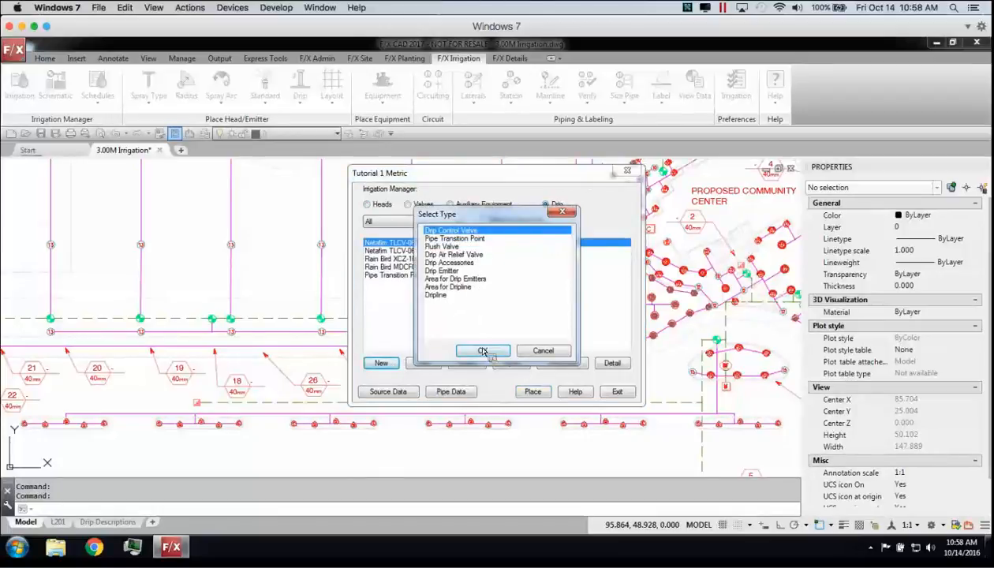
pyautogui.click(447, 272)
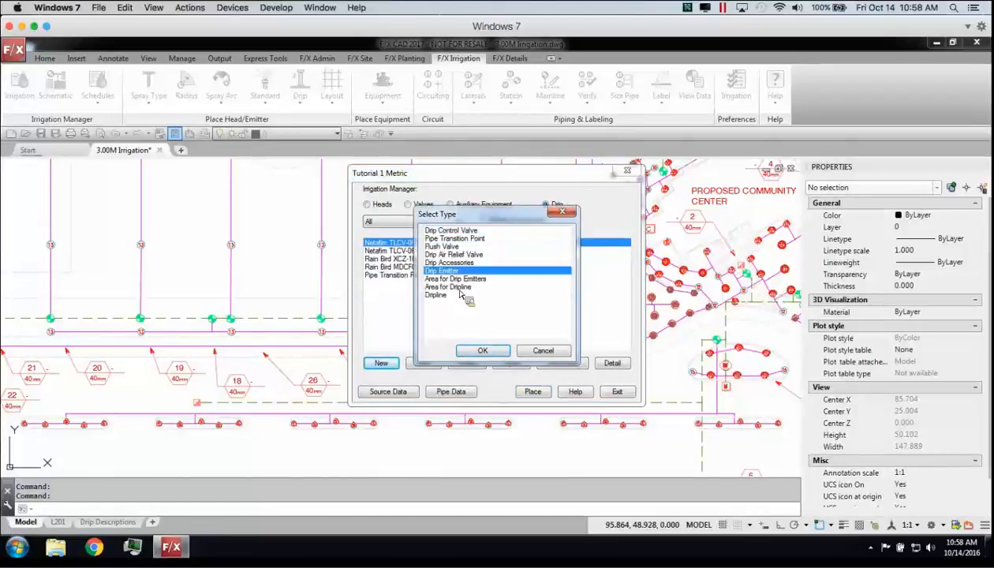
pyautogui.click(480, 350)
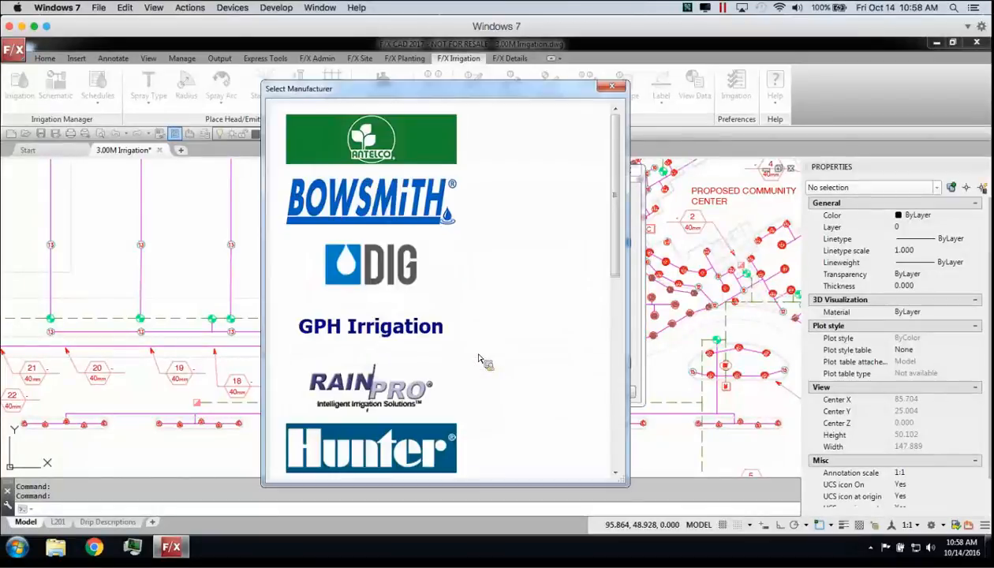
# Try adding Bowsmith's 2000 Flow Distributor at 2.0 bars, cancelling at the symbol choice and leaving the Irrigation Manager
pyautogui.click(371, 198)
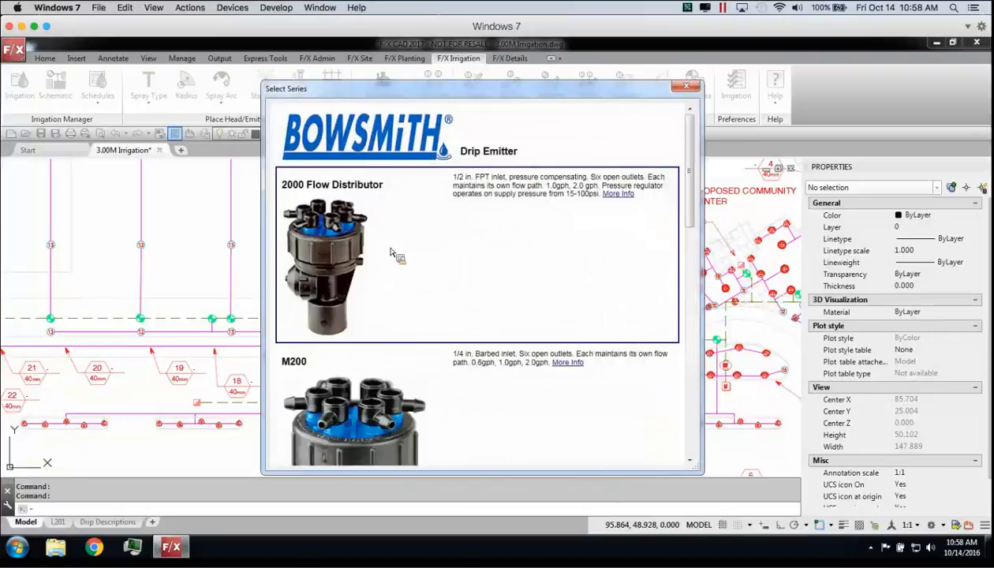
pyautogui.click(335, 271)
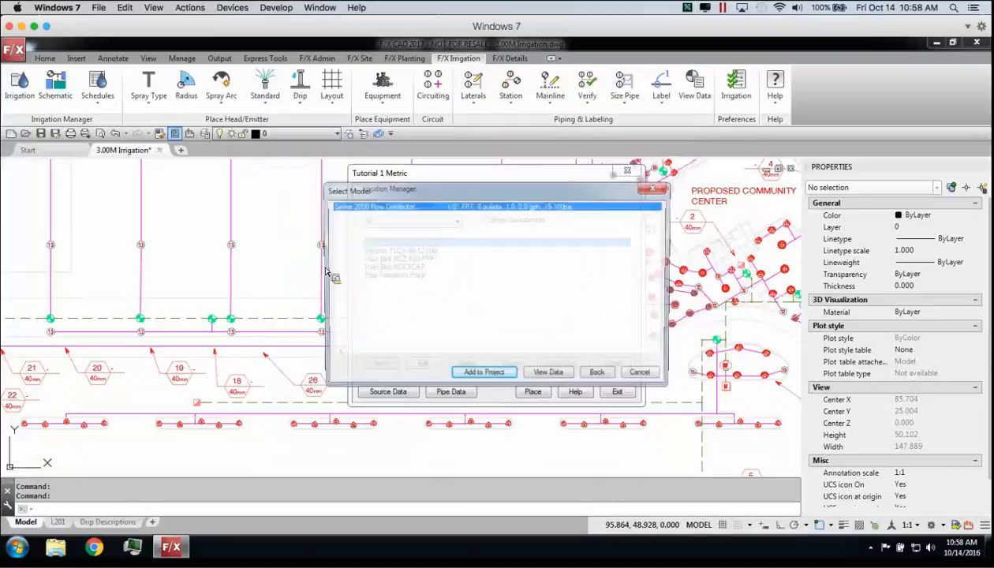
pyautogui.click(507, 374)
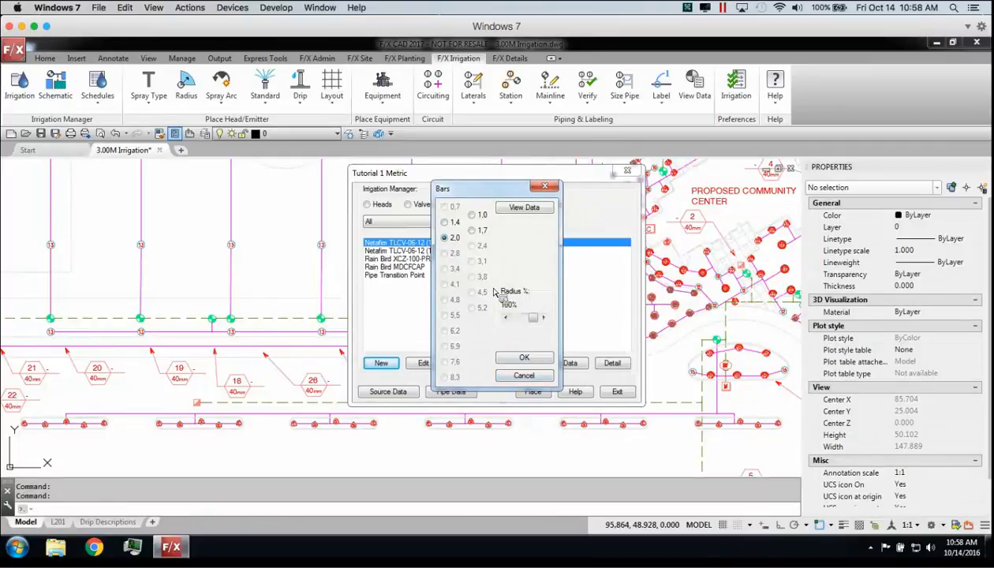
pyautogui.click(555, 365)
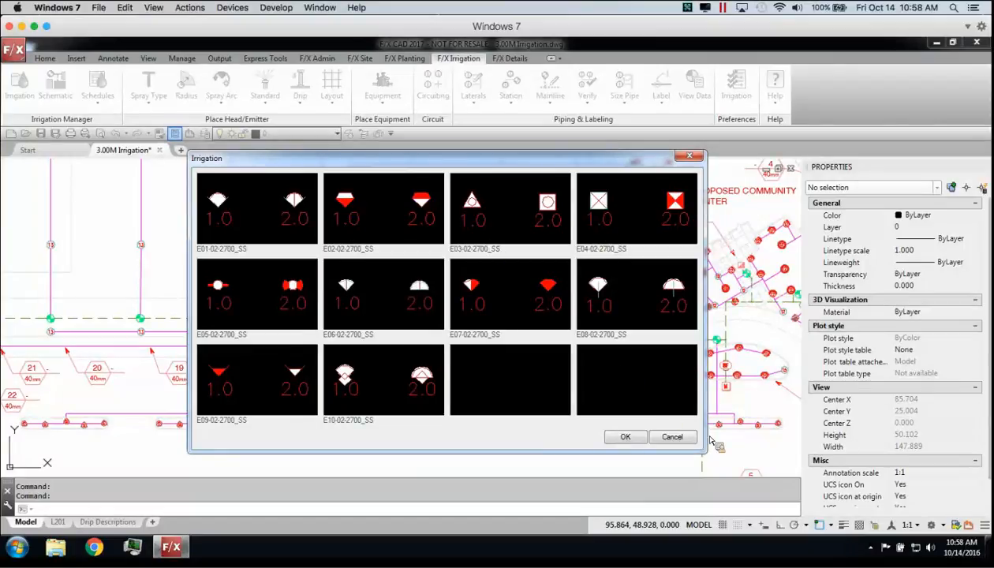
pyautogui.click(672, 437)
pyautogui.click(619, 388)
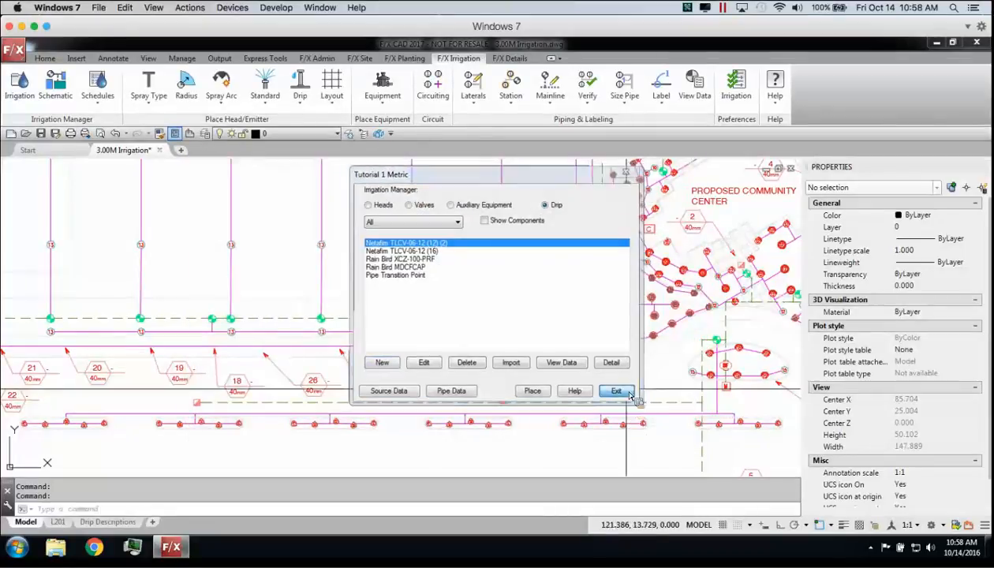
pyautogui.moveTo(540, 255); pyautogui.dragTo(477, 312, button='middle')
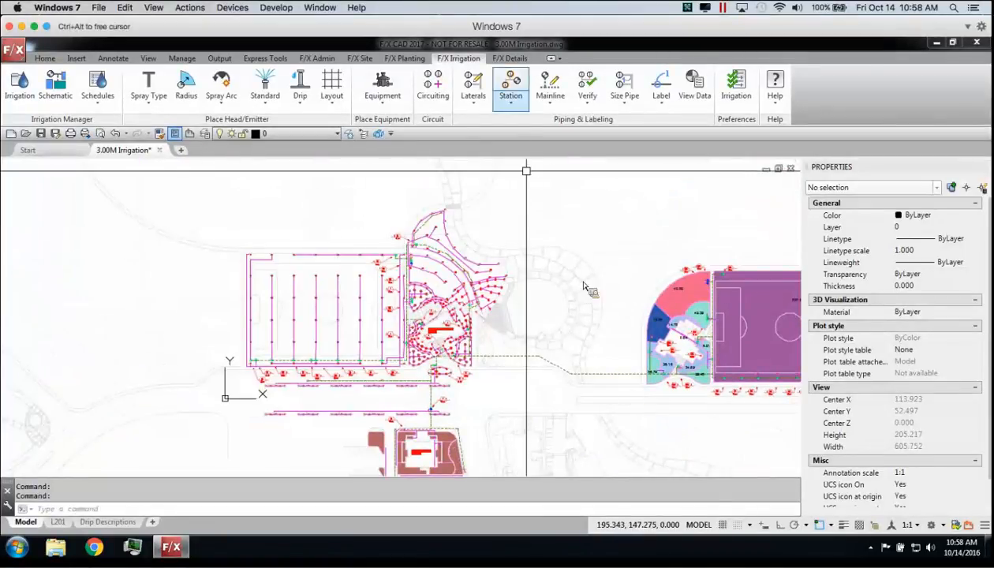
# Delete station 6 near the proposed community center with the Delete Station tool
pyautogui.click(514, 110)
pyautogui.click(525, 150)
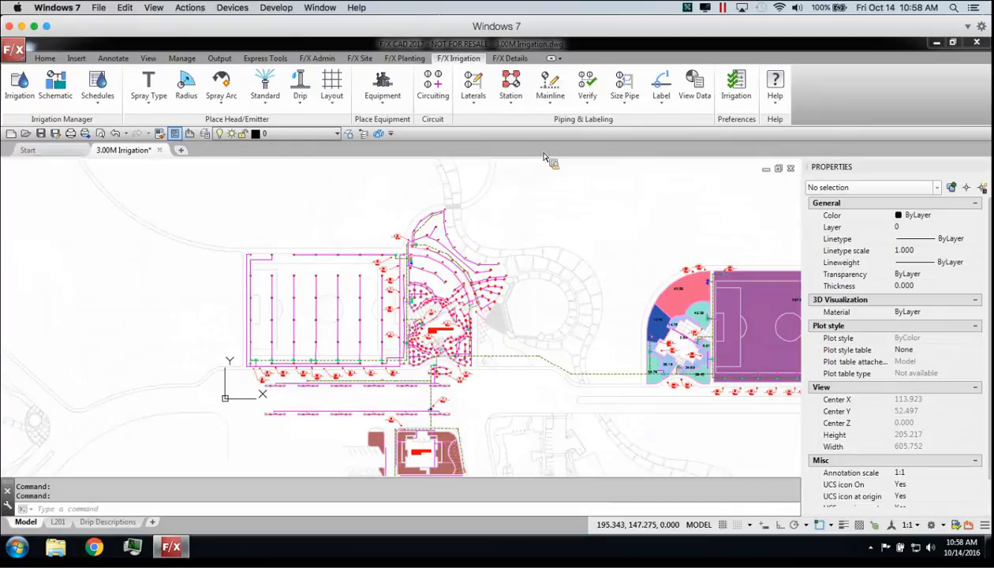
pyautogui.scroll(4, 489, 236)
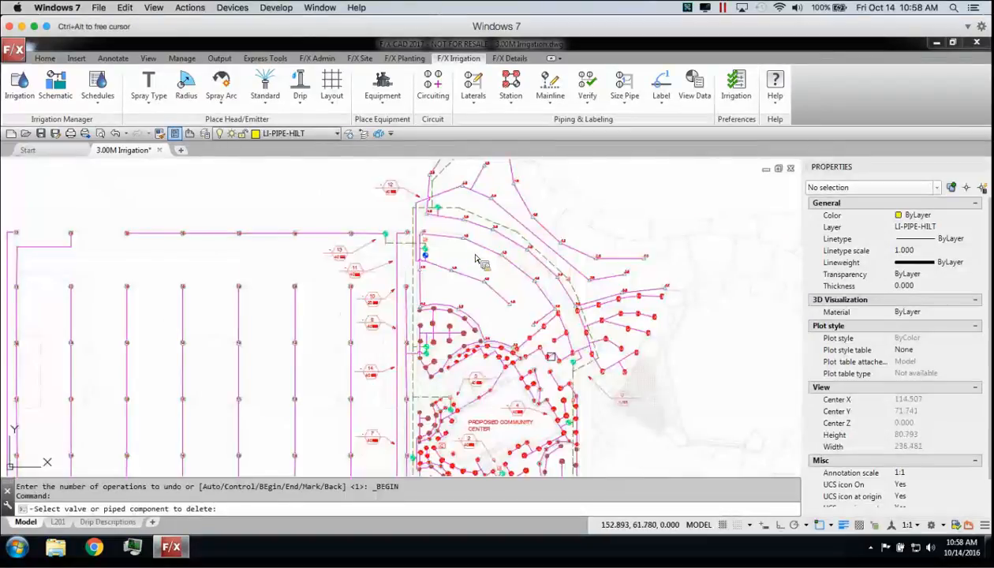
pyautogui.scroll(4, 551, 356)
pyautogui.moveTo(523, 381); pyautogui.dragTo(514, 195, button='middle')
pyautogui.scroll(-2, 473, 344)
pyautogui.moveTo(503, 416); pyautogui.dragTo(481, 278, button='middle')
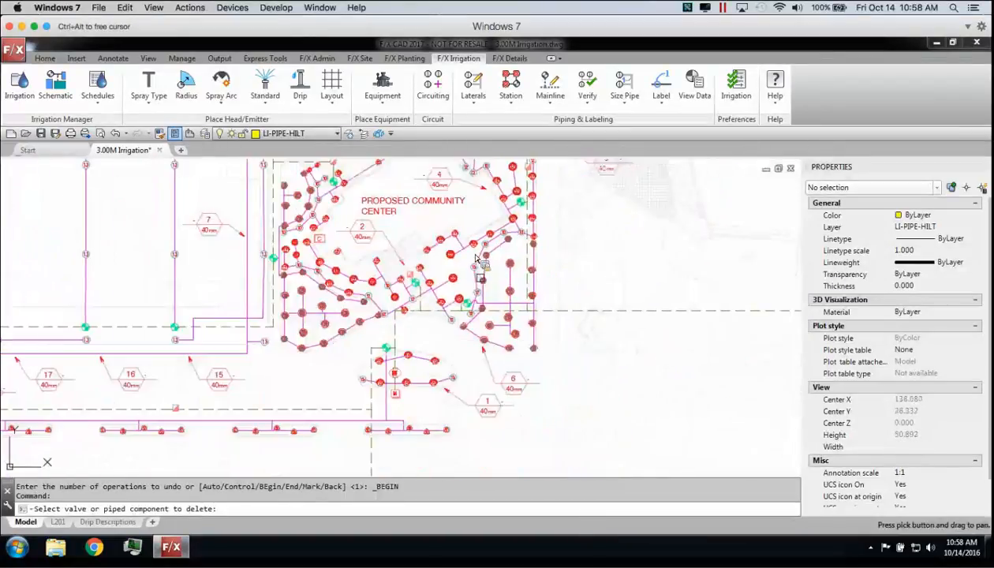
pyautogui.click(510, 277)
pyautogui.moveTo(497, 230); pyautogui.dragTo(676, 193)
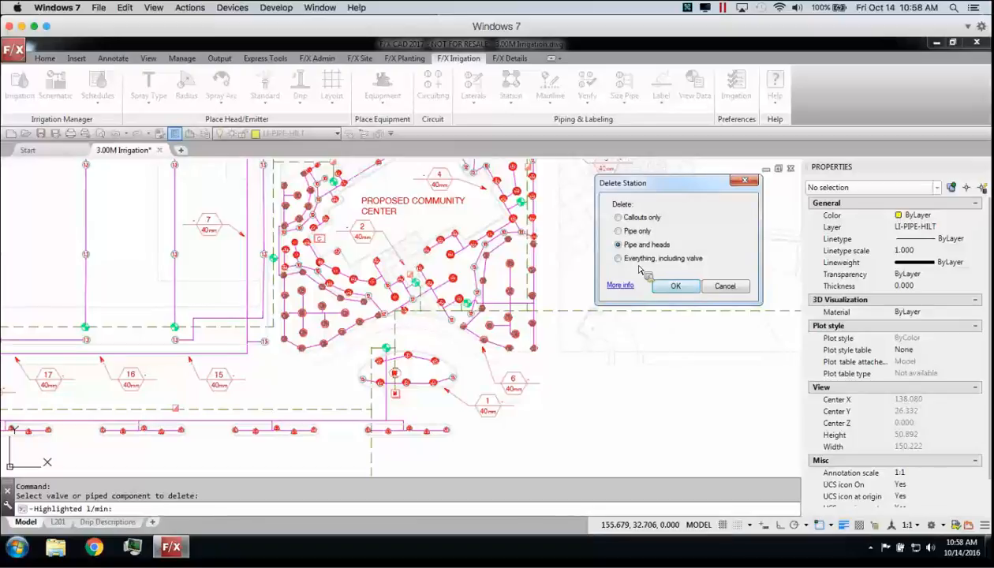
pyautogui.click(676, 286)
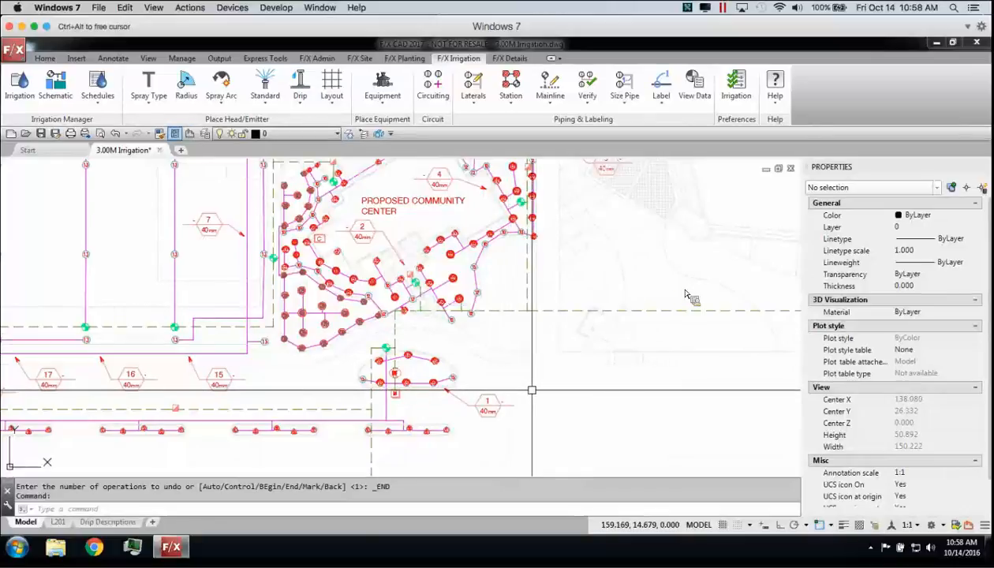
# Undo the deletion of station 6
pyautogui.hotkey('ctrl', 'z')
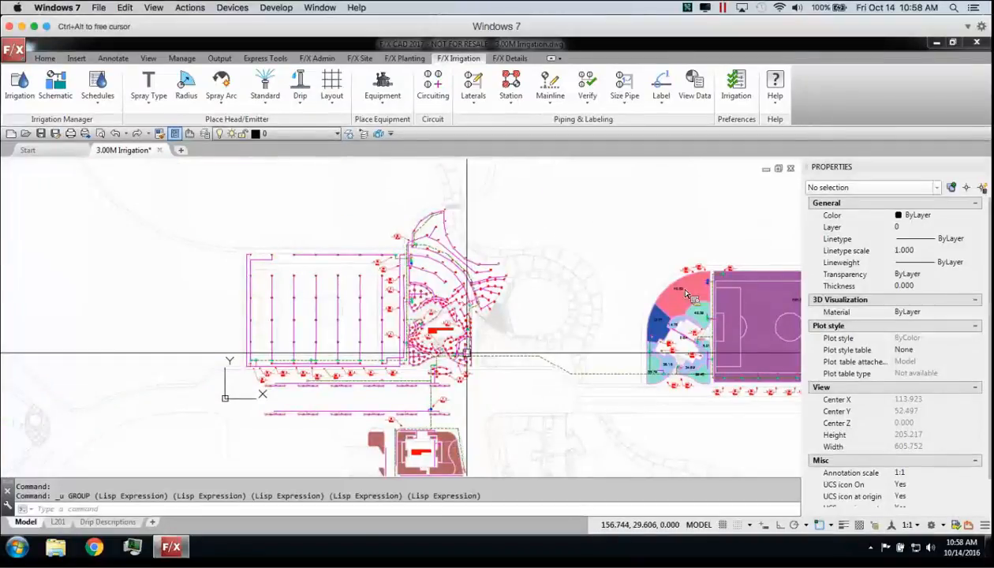
pyautogui.scroll(3, 466, 354)
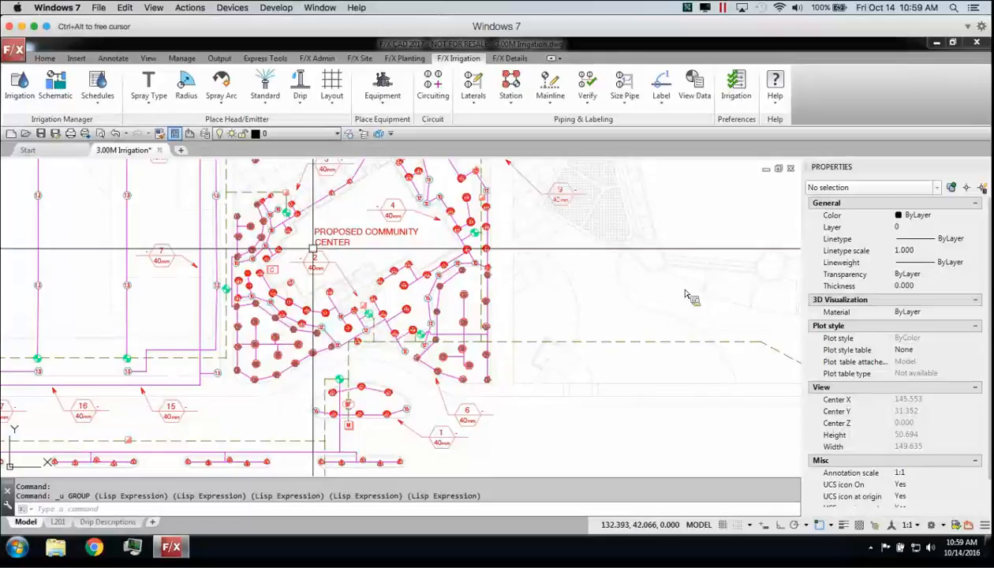
pyautogui.scroll(-5, 277, 233)
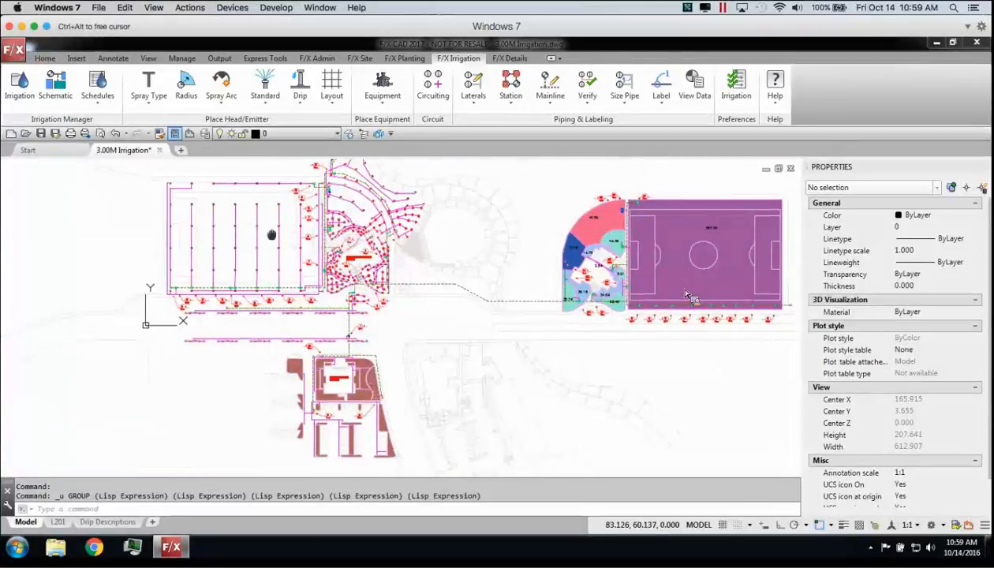
pyautogui.moveTo(276, 232); pyautogui.dragTo(258, 305, button='middle')
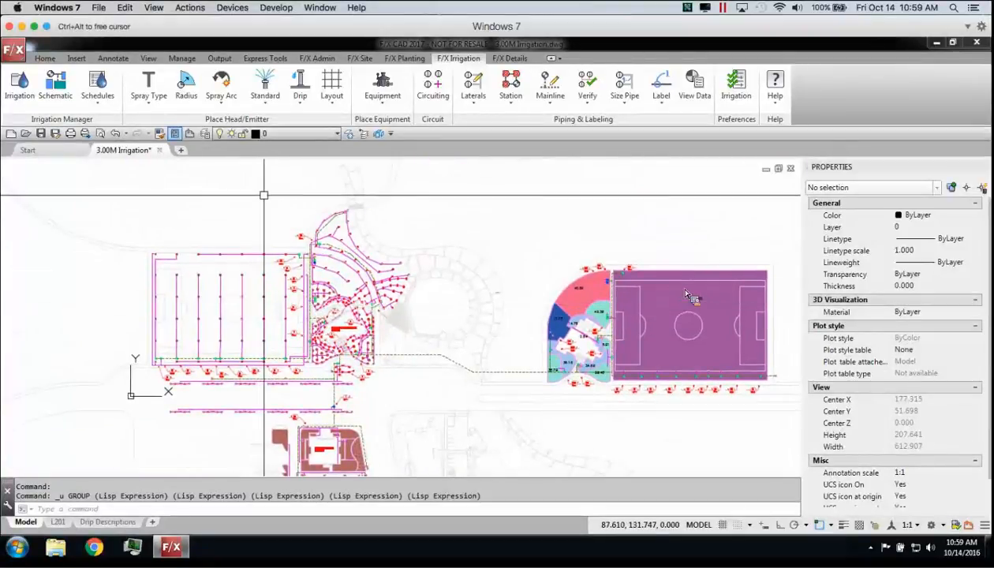
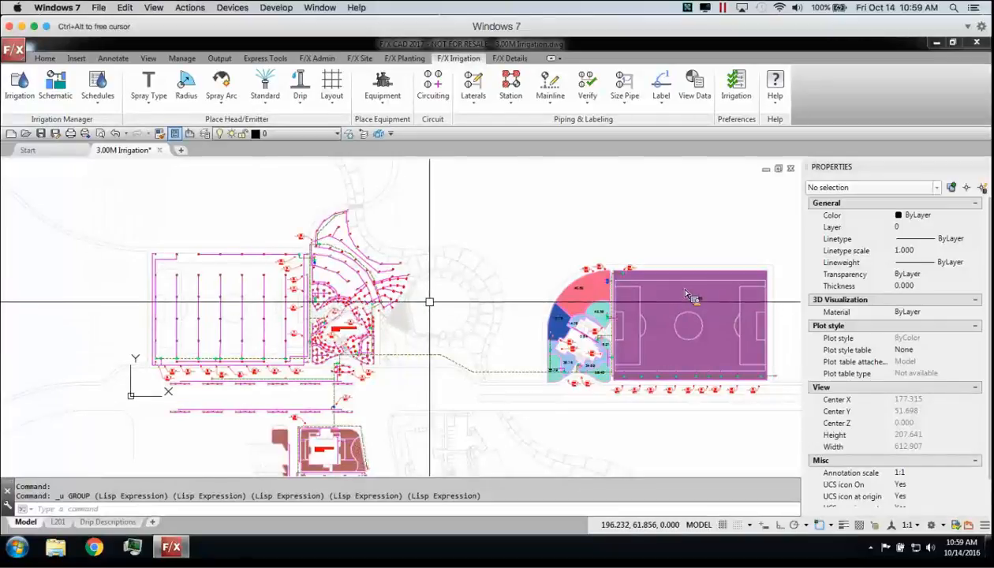
# Draw a circle with a radius of about 6.0 inside the round plaza east of the community center
pyautogui.scroll(6, 429, 302)
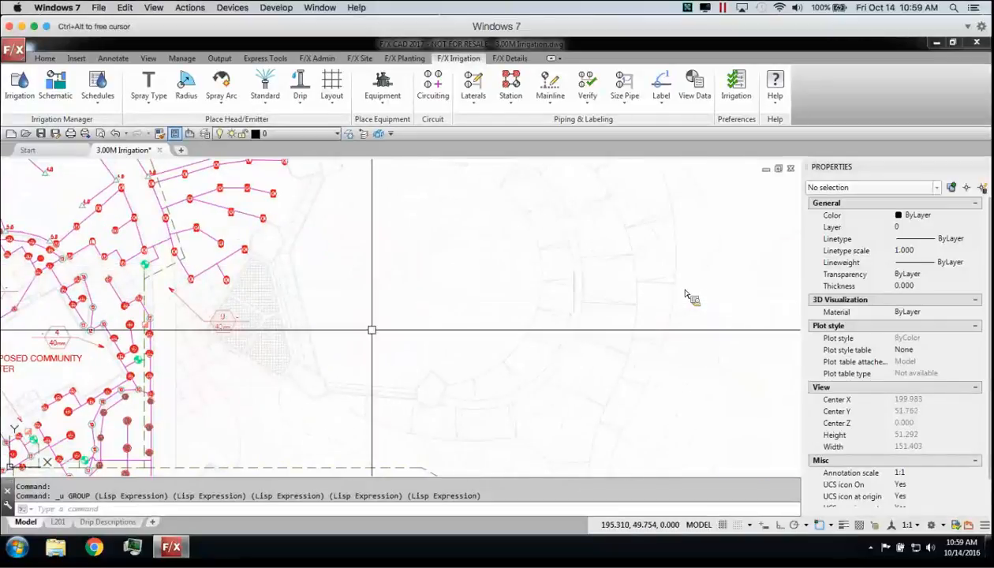
pyautogui.write('c')
pyautogui.press('Return')
pyautogui.click(415, 257)
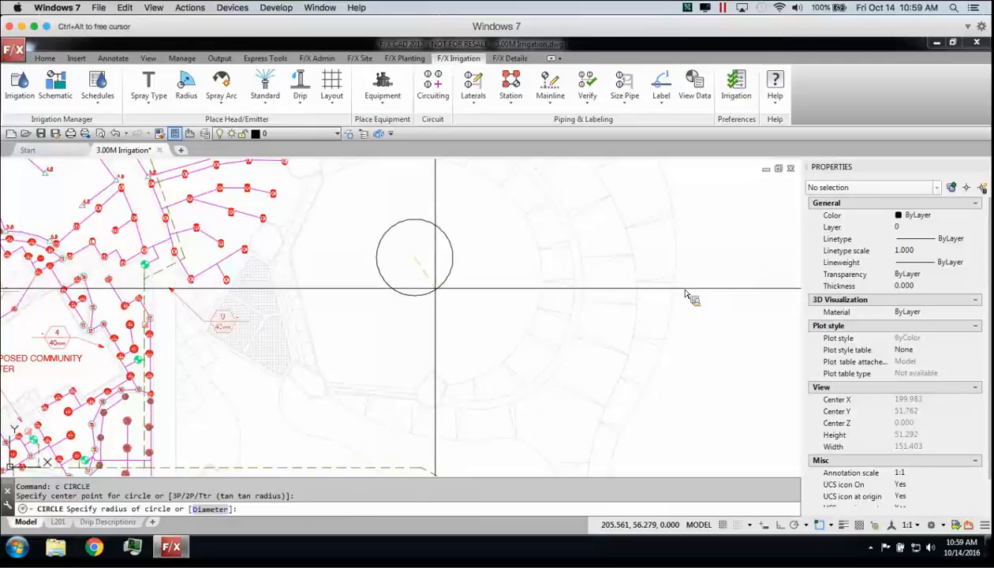
pyautogui.click(421, 295)
pyautogui.scroll(2, 402, 332)
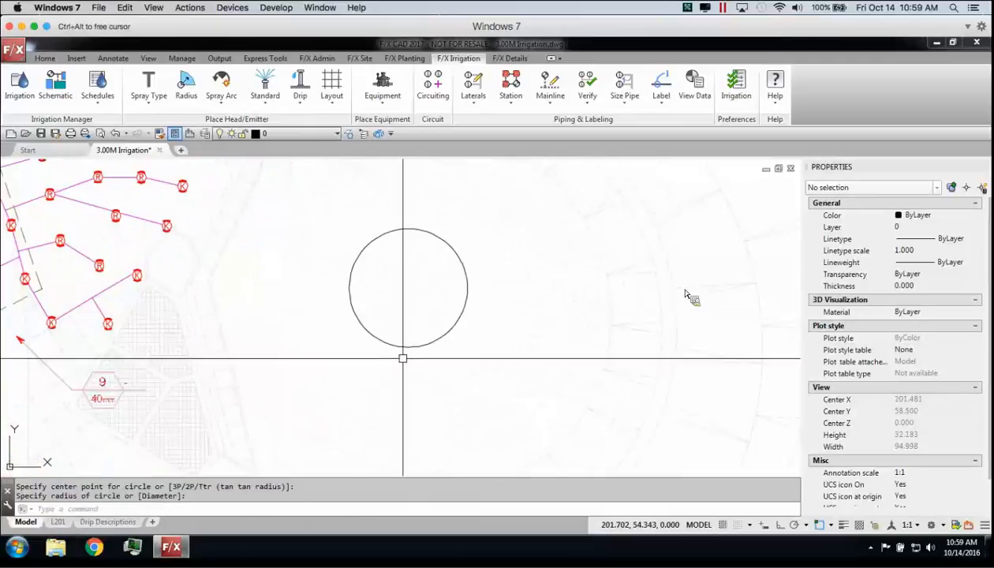
pyautogui.click(404, 347)
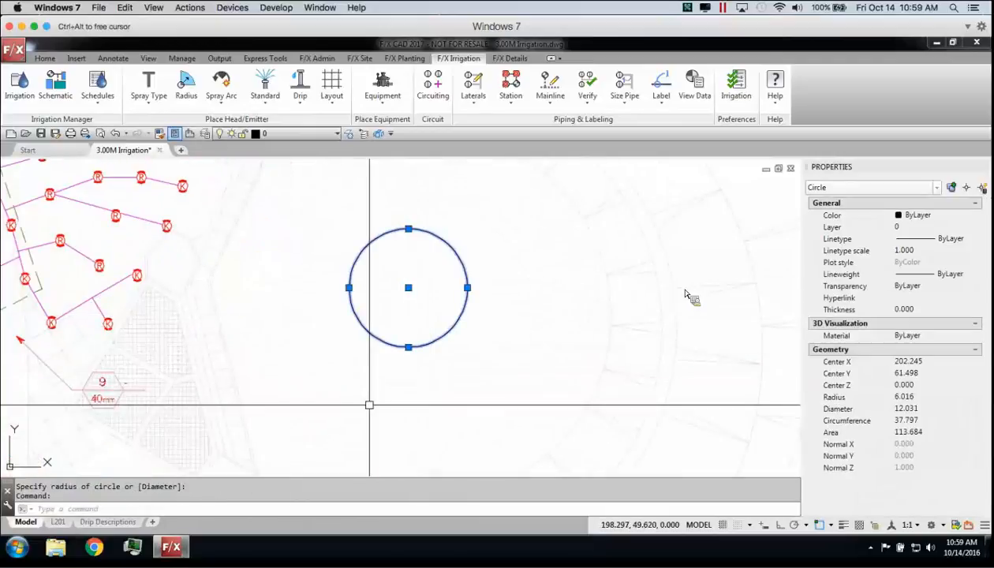
pyautogui.write('ir')
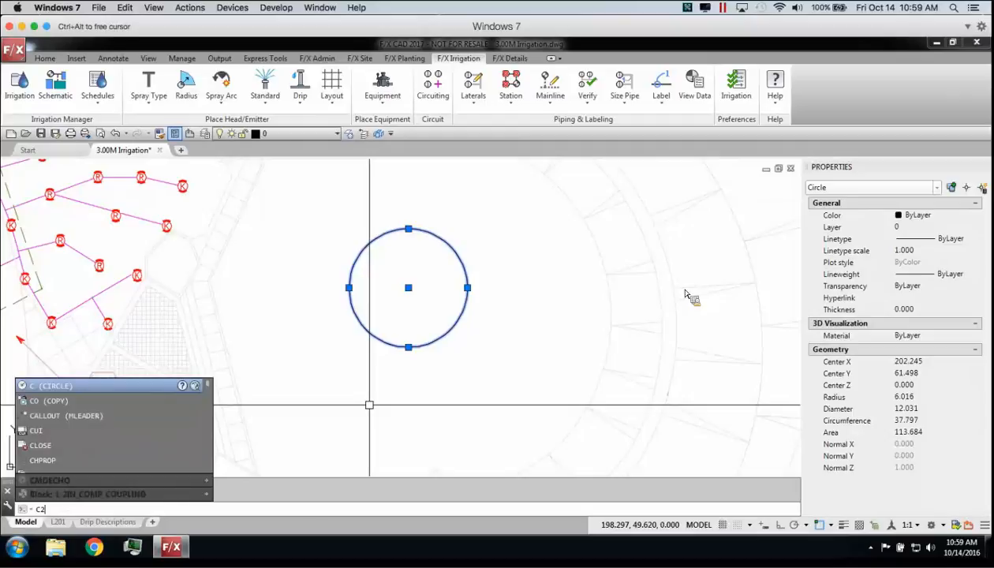
pyautogui.press('BackSpace')
pyautogui.press('BackSpace')
pyautogui.press('BackSpace')
pyautogui.press('Escape')
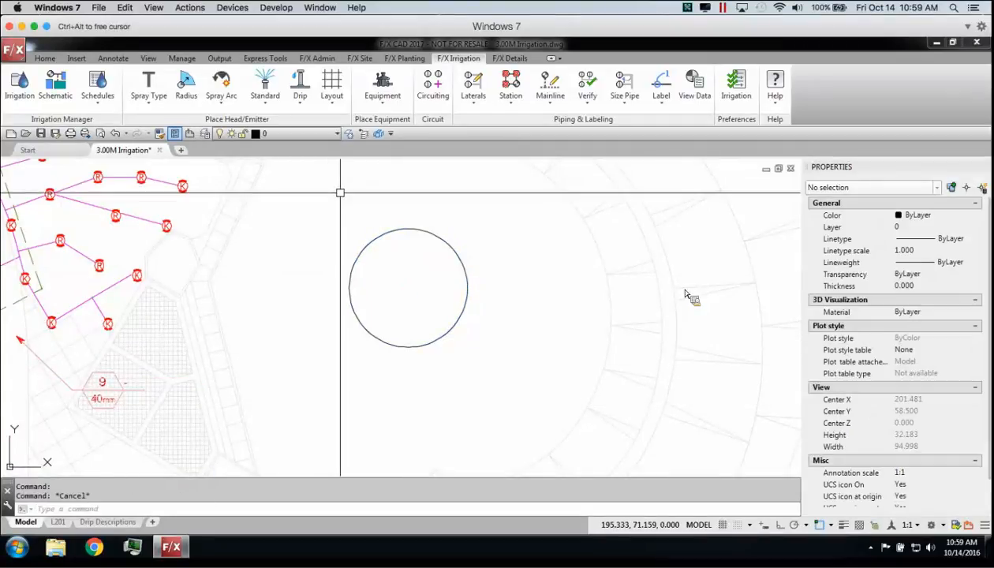
# Fill the circle with the ANSI31_1 pattern from the site hatches
pyautogui.click(404, 59)
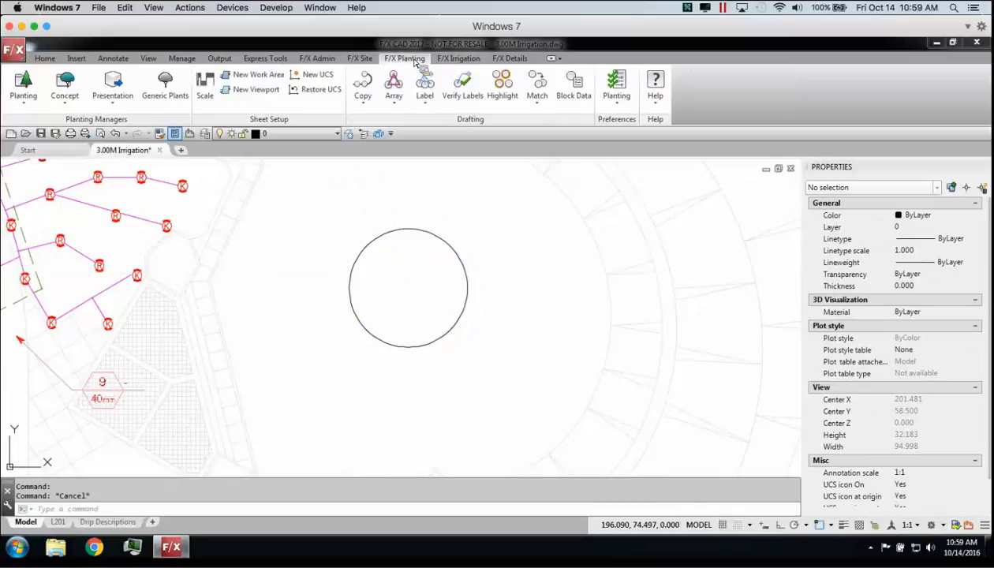
pyautogui.click(360, 58)
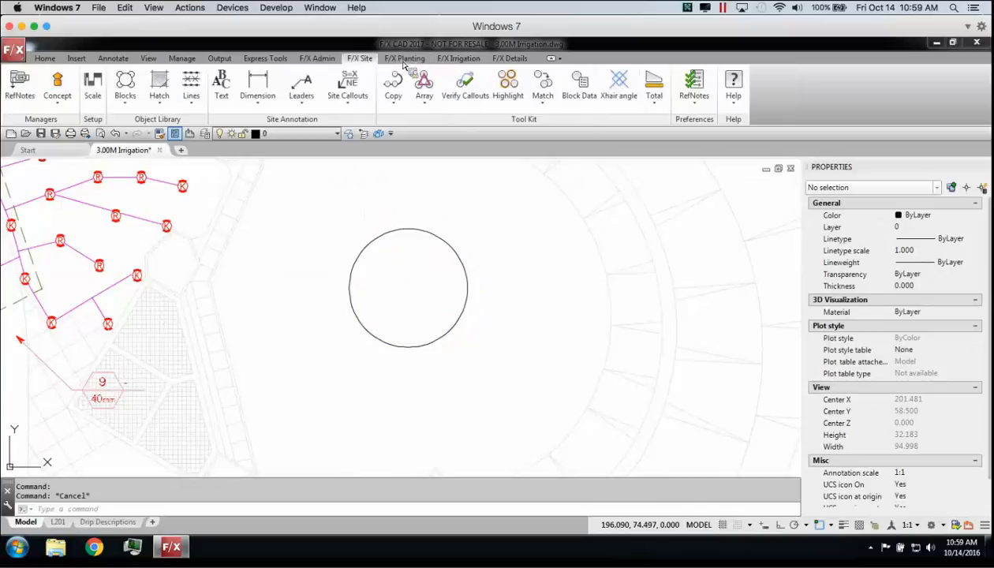
pyautogui.click(160, 85)
pyautogui.click(280, 212)
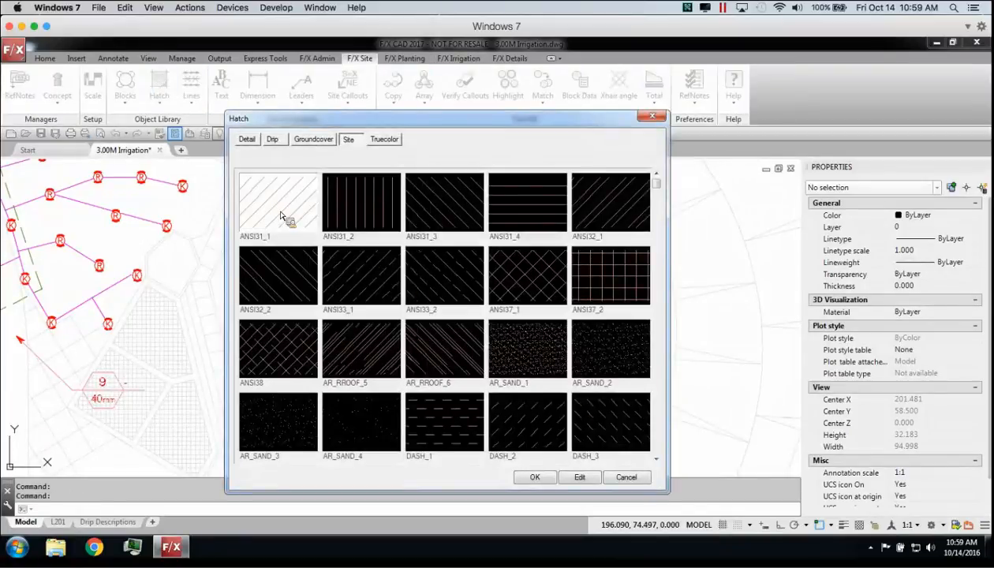
pyautogui.click(535, 477)
pyautogui.click(377, 344)
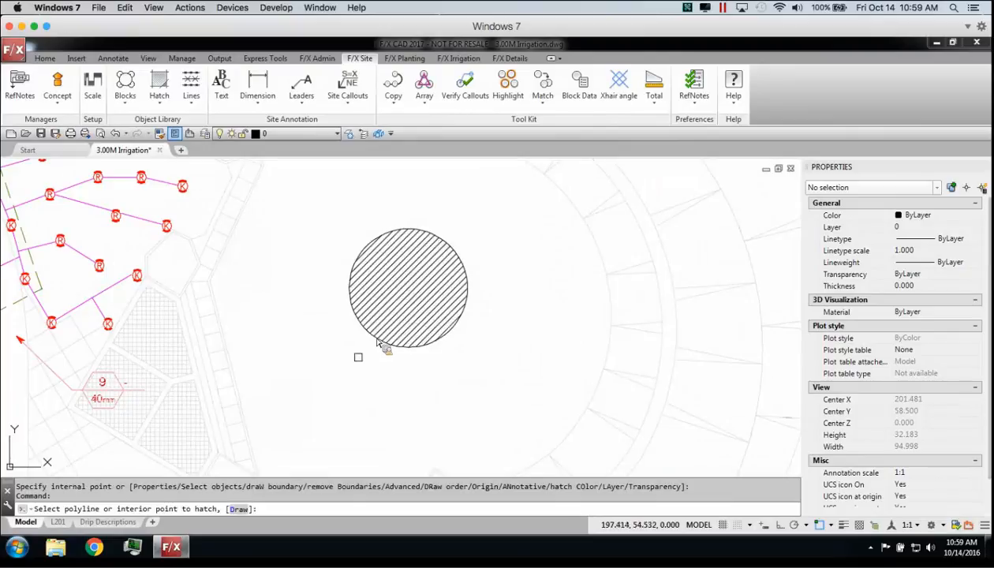
pyautogui.press('Return')
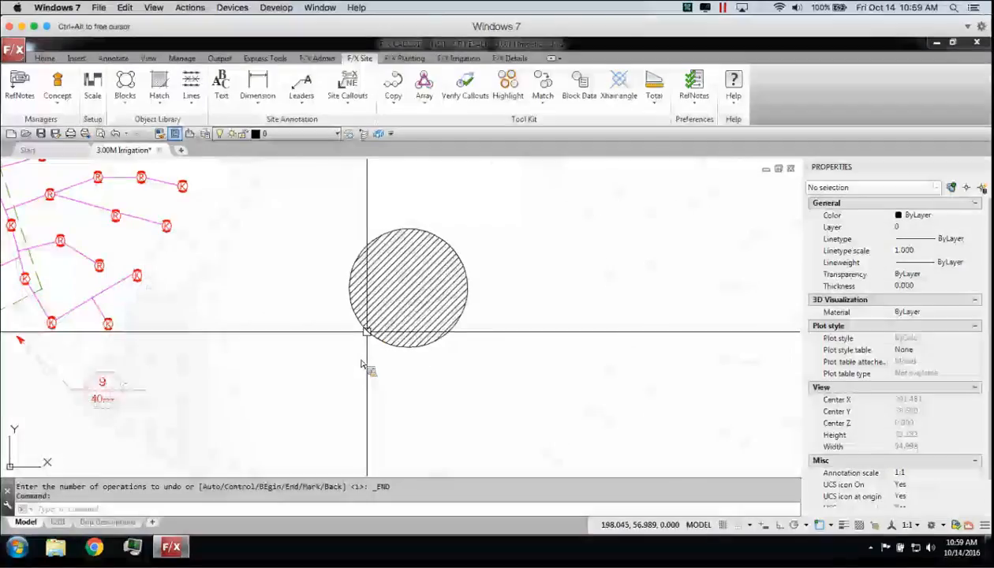
# Check the layer and properties of the hatched circle's boundary
pyautogui.scroll(4, 368, 332)
pyautogui.click(363, 332)
pyautogui.scroll(-2, 357, 352)
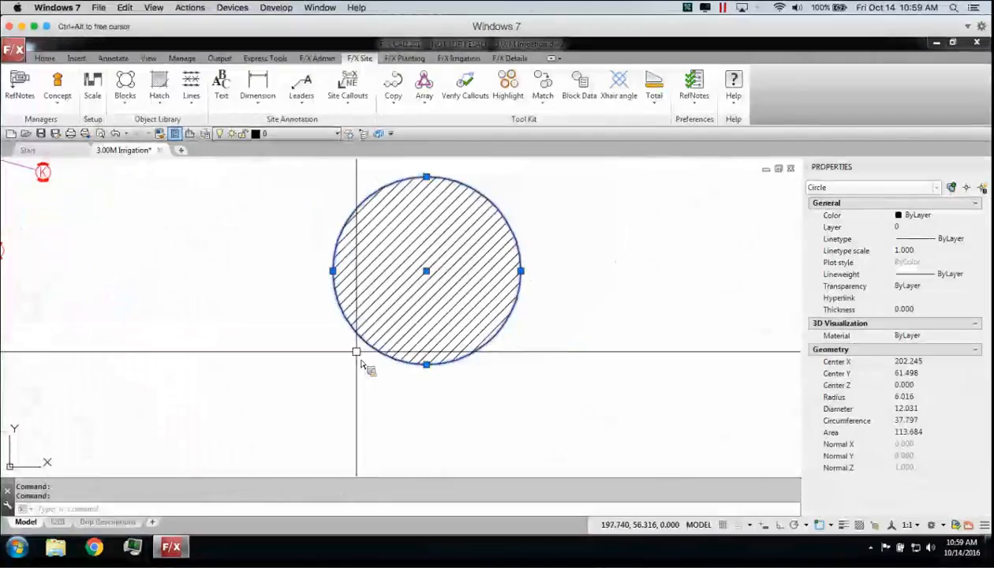
pyautogui.scroll(-2, 450, 324)
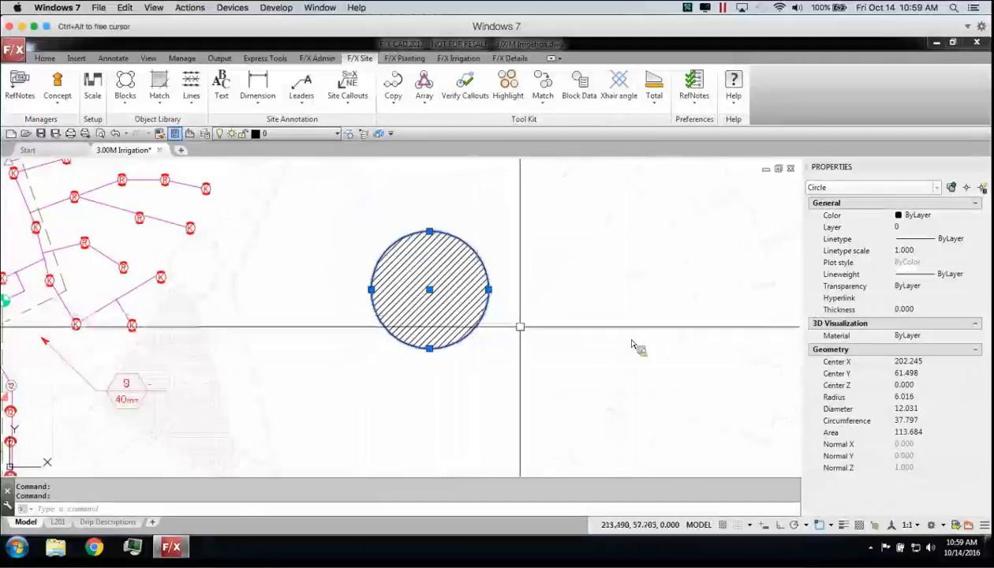
pyautogui.moveTo(520, 327); pyautogui.dragTo(413, 319, button='middle')
pyautogui.press('Escape')
# Erase the circle together with its hatch
pyautogui.click(388, 348)
pyautogui.click(328, 292)
pyautogui.press('Delete')
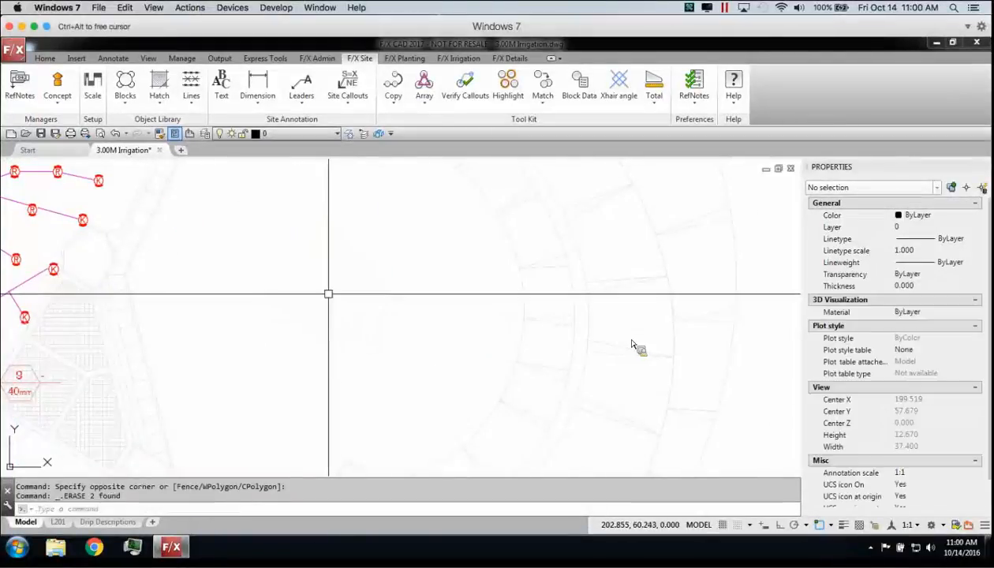
# Draw a new circle with a radius of about 7.1 inside the round plaza
pyautogui.write('c')
pyautogui.press('Return')
pyautogui.click(309, 295)
pyautogui.click(354, 356)
# Place the ground cover CEA YAN (Ceanothus griseus horizontalis 'Yankee Point') from the Plant Manager in the circle
pyautogui.click(414, 59)
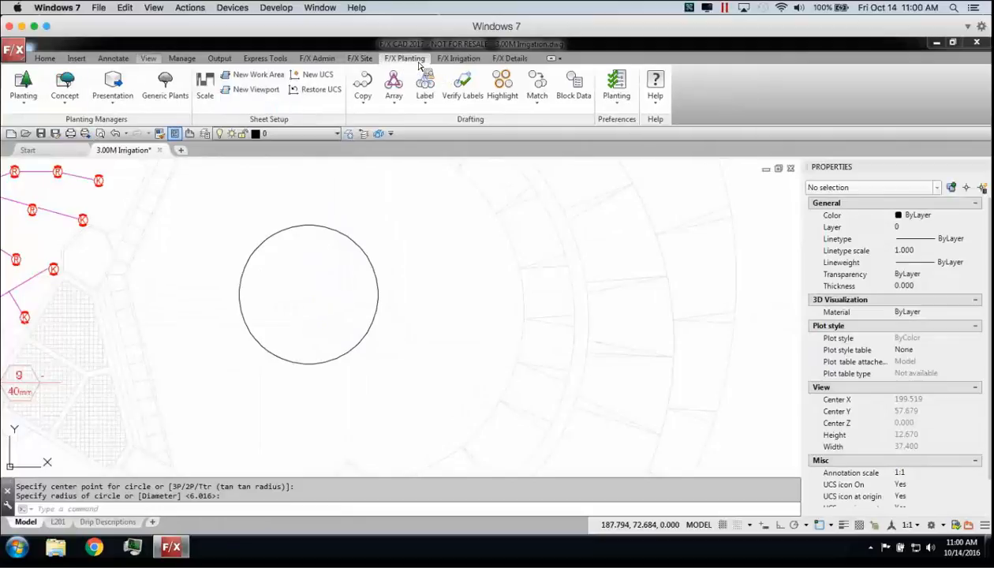
pyautogui.click(23, 85)
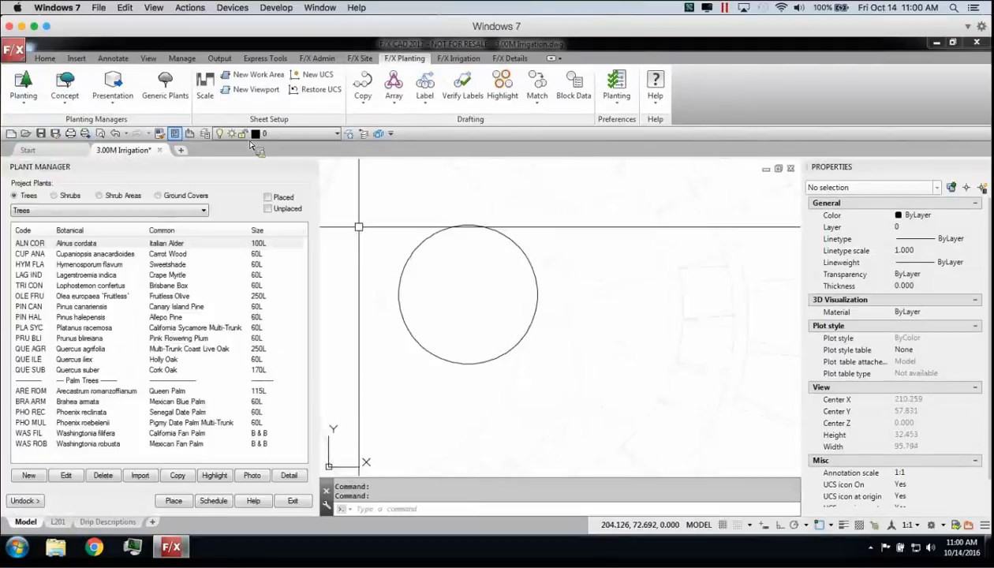
pyautogui.click(158, 196)
pyautogui.click(173, 500)
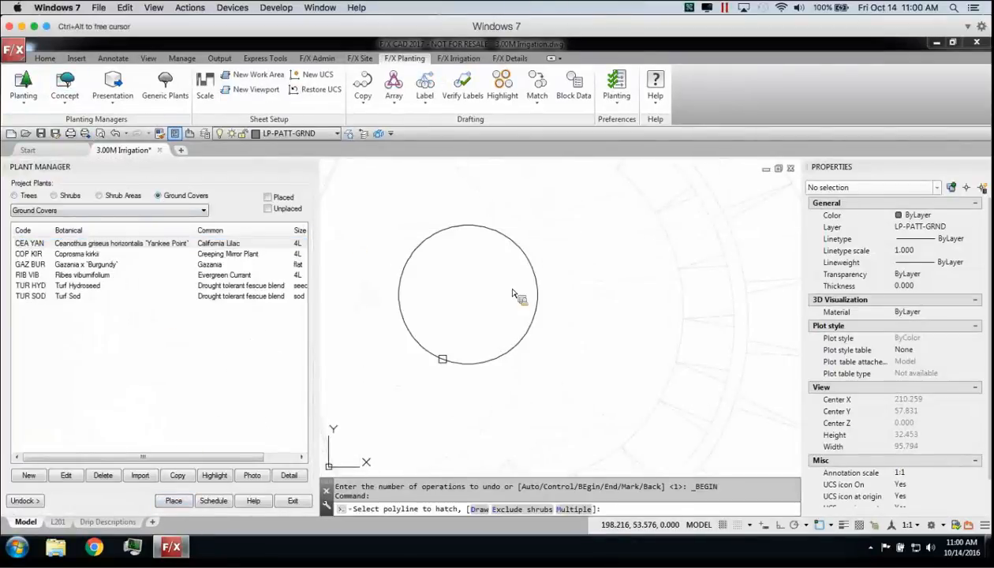
pyautogui.click(442, 359)
# Examine the layer and properties of the boundary circle around the ground cover hatch
pyautogui.scroll(3, 423, 371)
pyautogui.scroll(4, 443, 325)
pyautogui.click(457, 349)
pyautogui.scroll(-4, 438, 392)
pyautogui.scroll(-4, 436, 389)
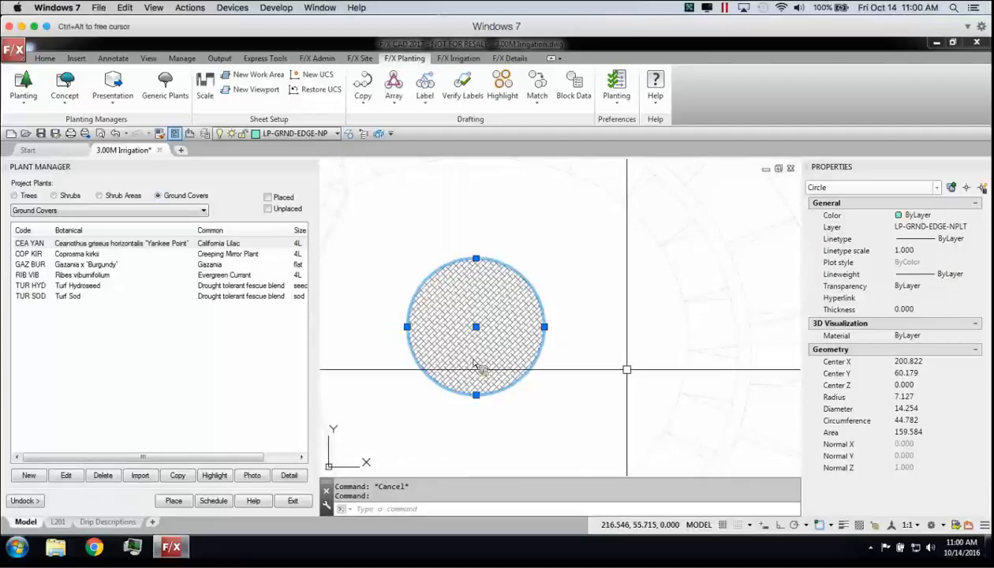
pyautogui.press('Escape')
pyautogui.scroll(5, 495, 361)
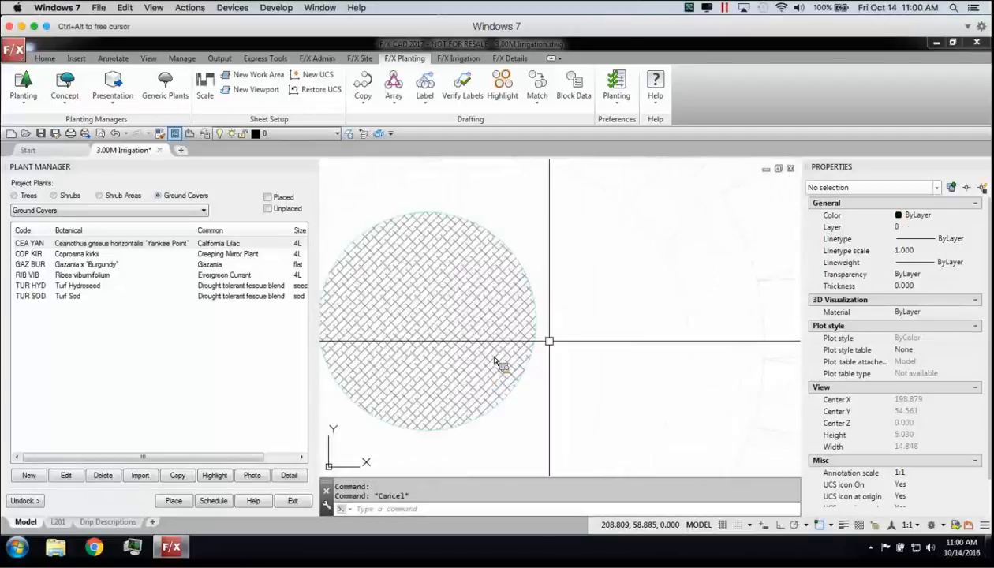
pyautogui.scroll(4, 541, 318)
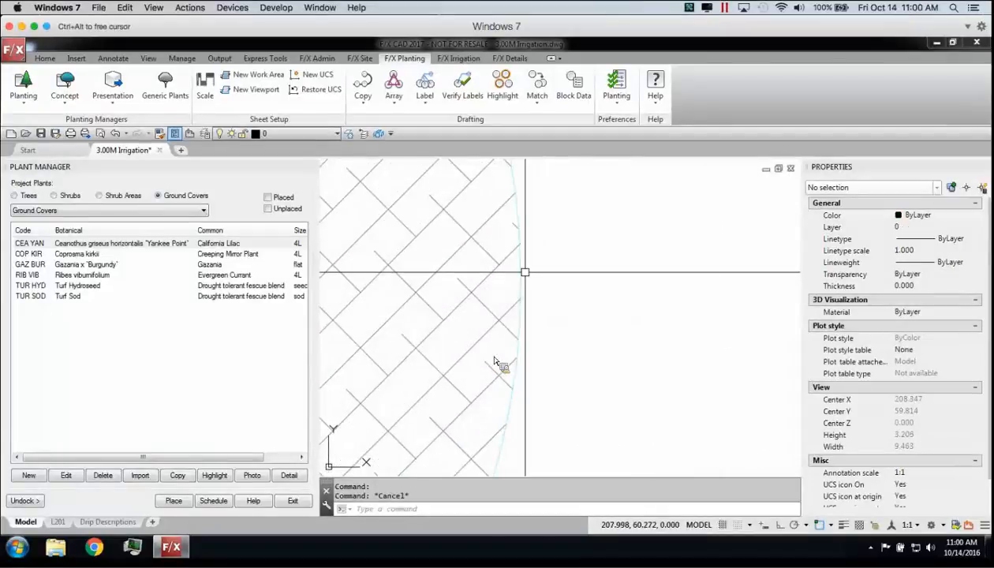
pyautogui.click(520, 279)
pyautogui.scroll(-6, 646, 319)
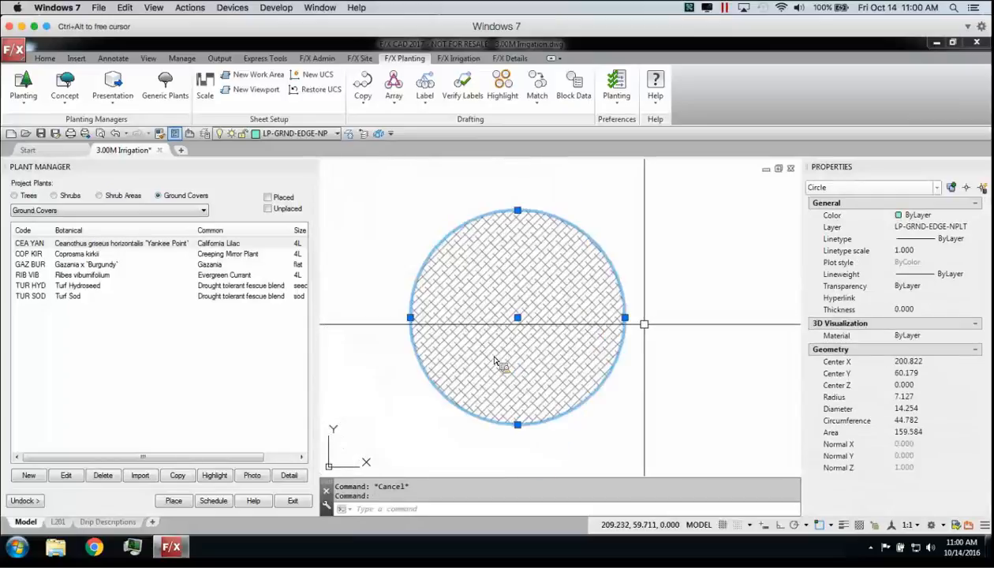
pyautogui.press('Escape')
# Draw another, smaller circle southeast of the ground cover area
pyautogui.moveTo(518, 403); pyautogui.dragTo(522, 340, button='middle')
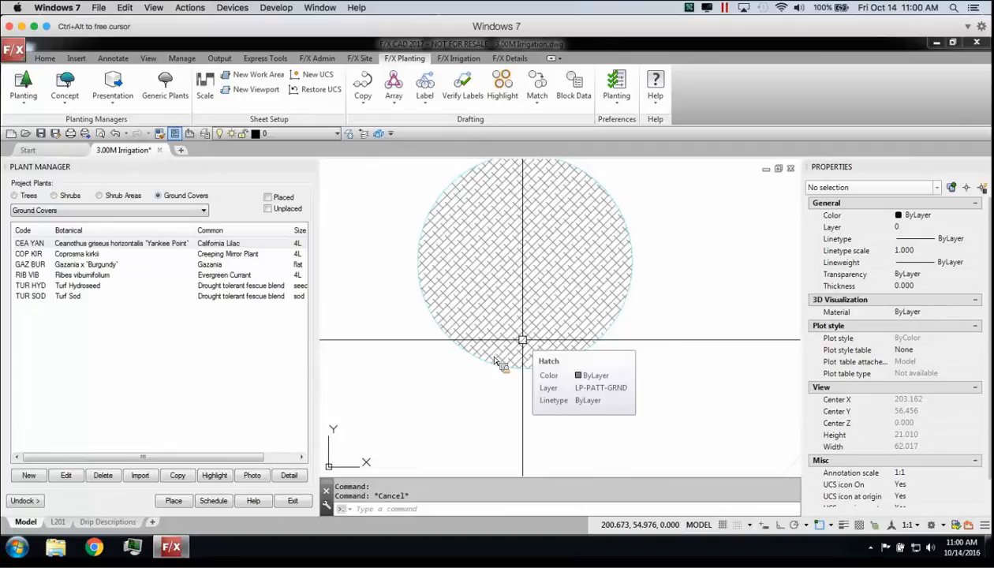
pyautogui.scroll(5, 496, 361)
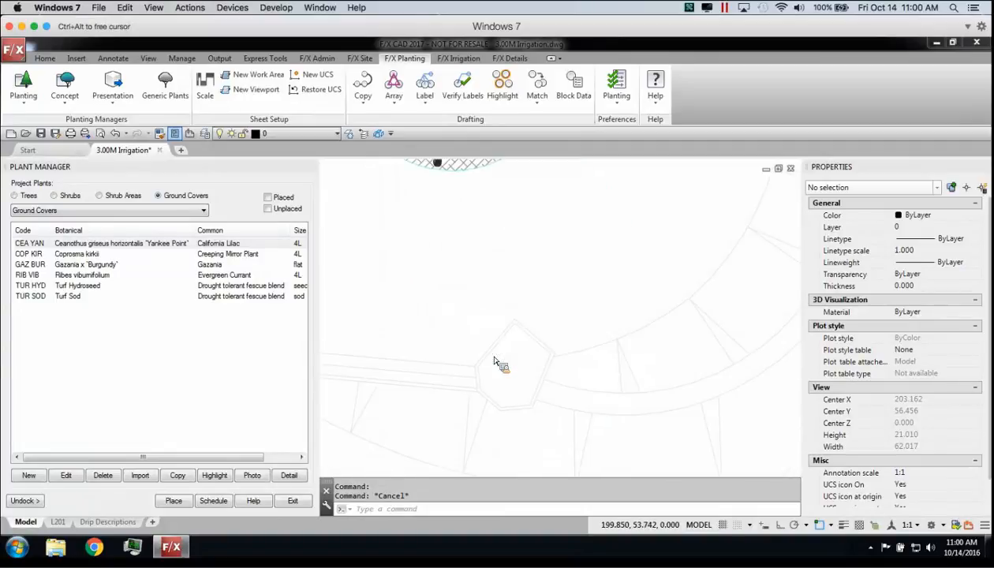
pyautogui.moveTo(437, 162); pyautogui.dragTo(448, 191, button='middle')
pyautogui.write('c')
pyautogui.press('Return')
pyautogui.click(564, 262)
pyautogui.click(531, 222)
# Place the first Netafim TLCV-06-12 drip item from the Irrigation Manager in the smaller circle
pyautogui.click(458, 58)
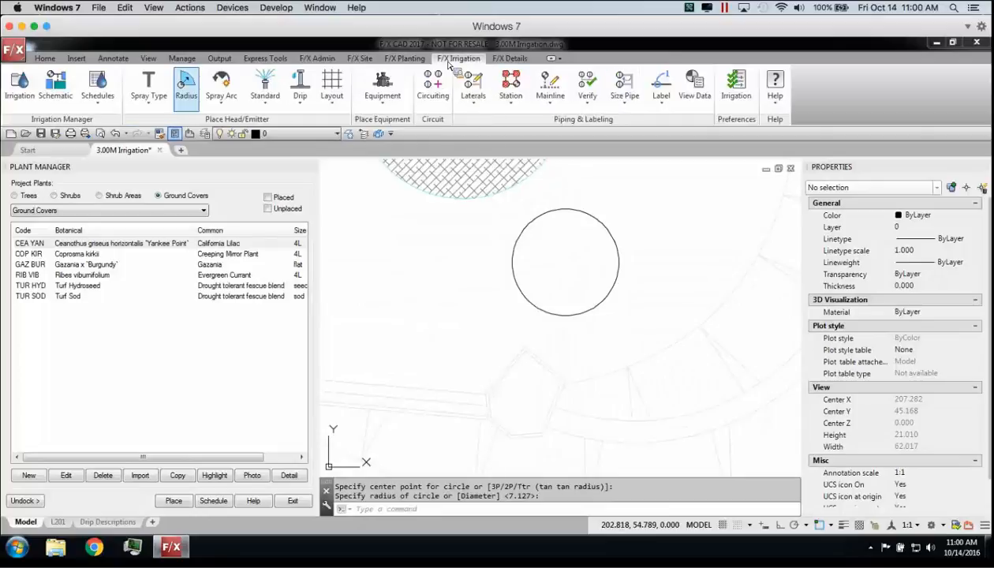
pyautogui.click(20, 85)
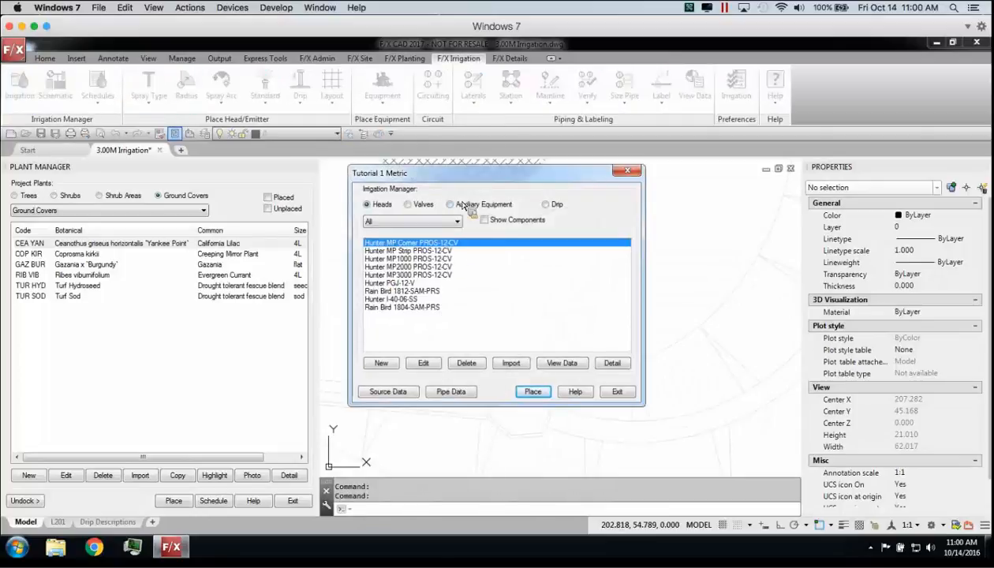
pyautogui.click(557, 206)
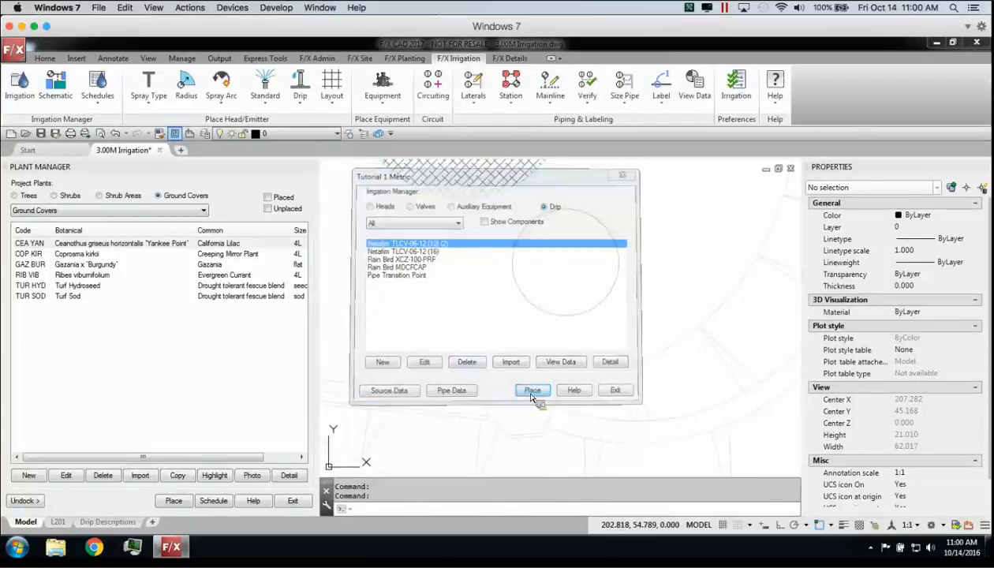
pyautogui.click(531, 391)
pyautogui.click(537, 299)
pyautogui.press('Escape')
pyautogui.press('Escape')
pyautogui.press('Escape')
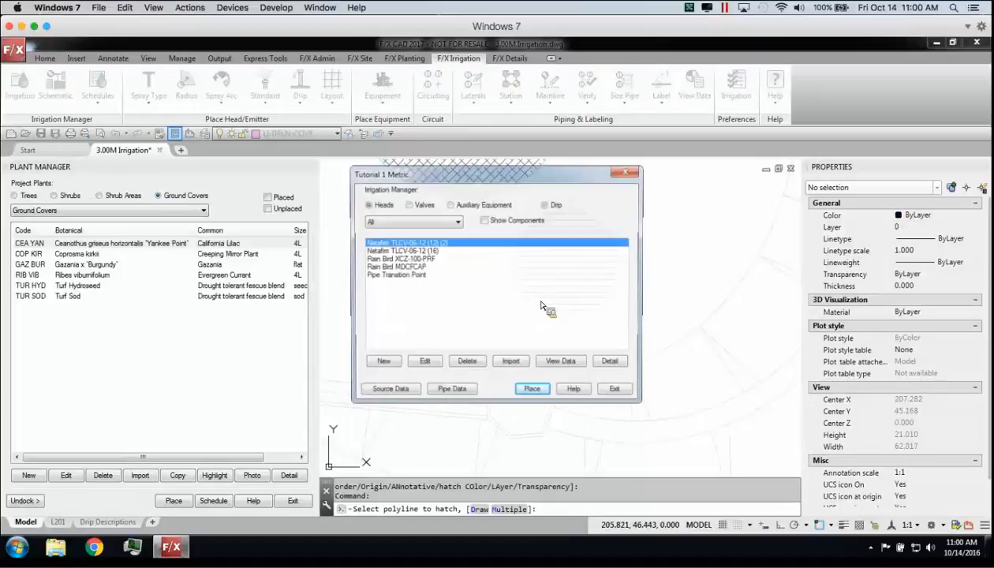
# Examine the layer and properties of the boundary polyline around the drip irrigation hatch
pyautogui.scroll(4, 533, 298)
pyautogui.click(511, 291)
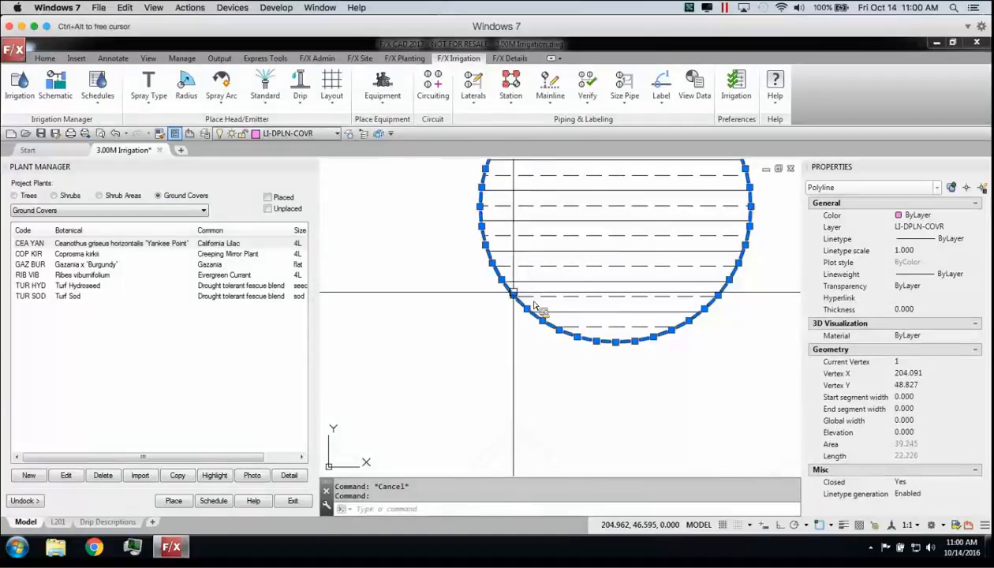
pyautogui.scroll(-2, 593, 251)
pyautogui.moveTo(598, 229)
pyautogui.mouseDown(button='middle')
pyautogui.moveTo(575, 296)
pyautogui.moveTo(588, 282)
pyautogui.mouseUp(button='middle')
pyautogui.scroll(2, 576, 296)
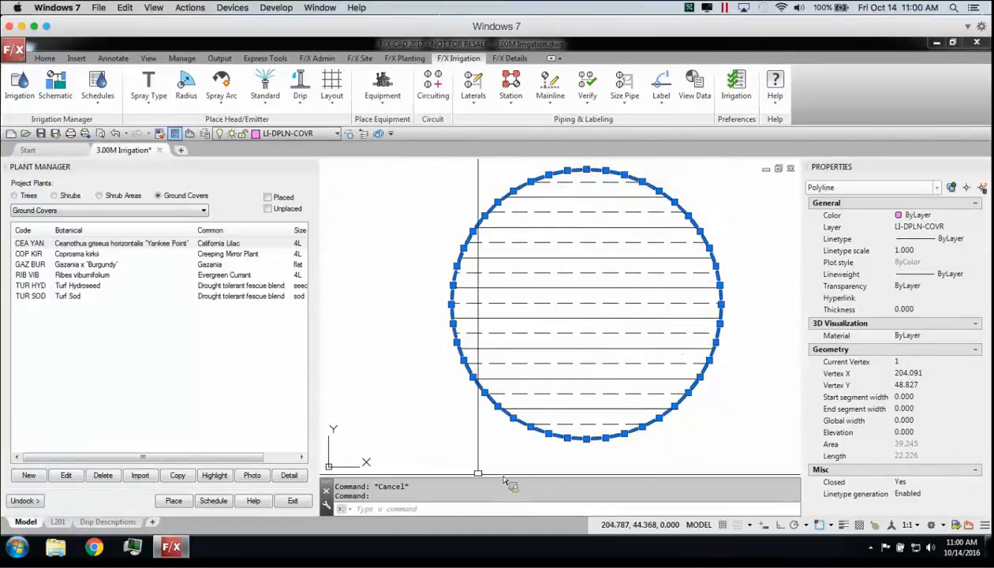
pyautogui.moveTo(720, 314)
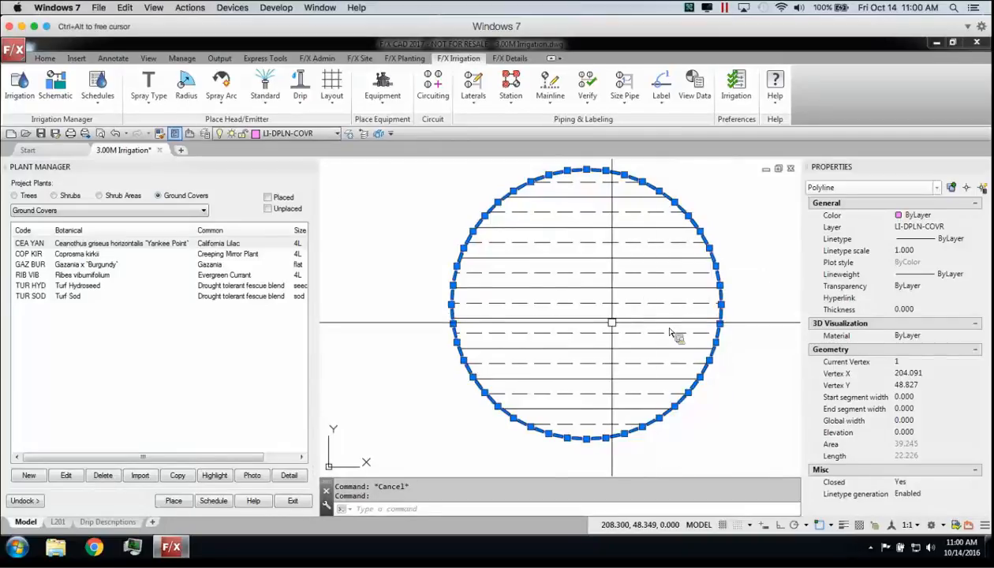
pyautogui.press('Escape')
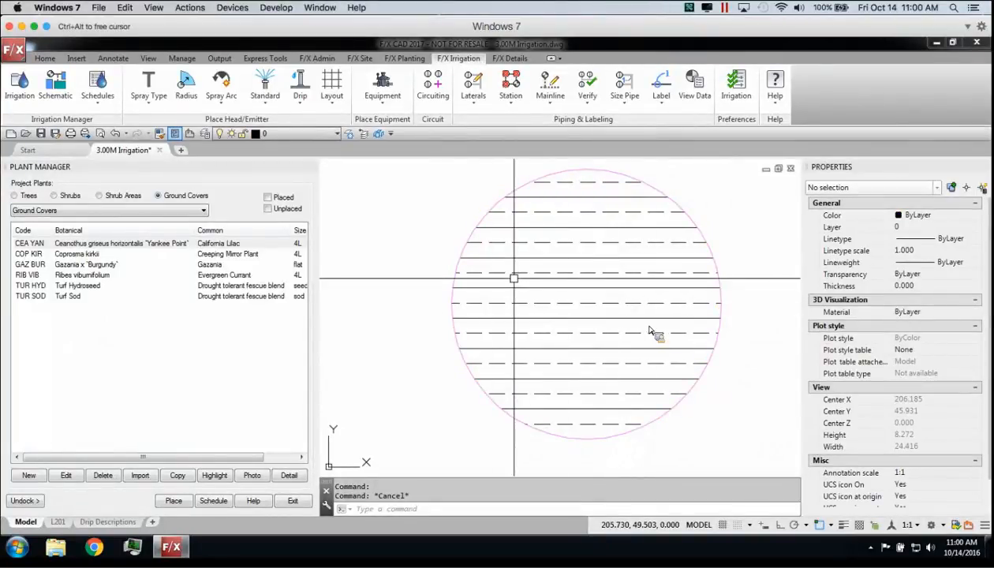
# Close the Plant Manager and show the surrounding irrigation plan
pyautogui.click(313, 172)
pyautogui.scroll(-8, 368, 286)
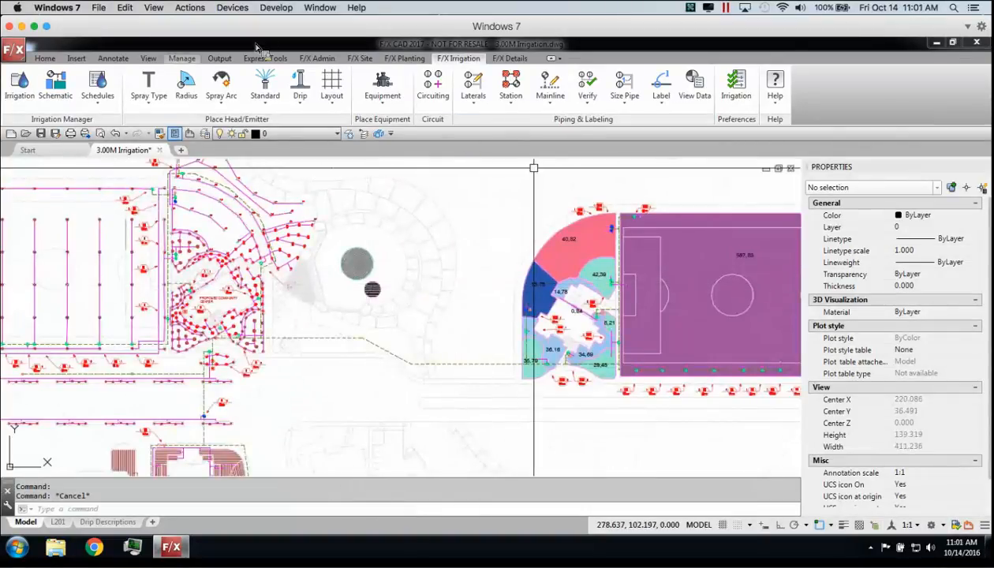
pyautogui.click(180, 59)
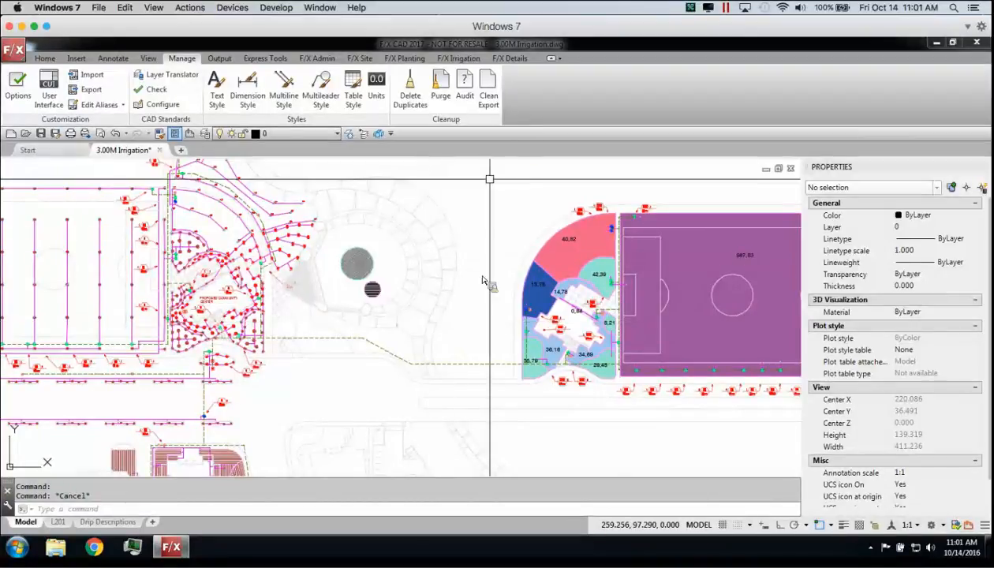
pyautogui.click(45, 59)
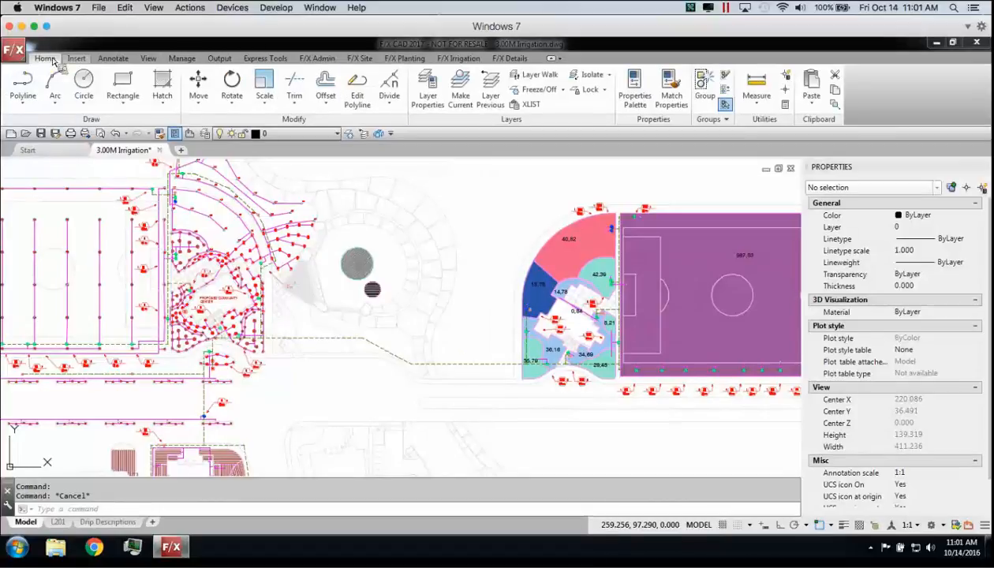